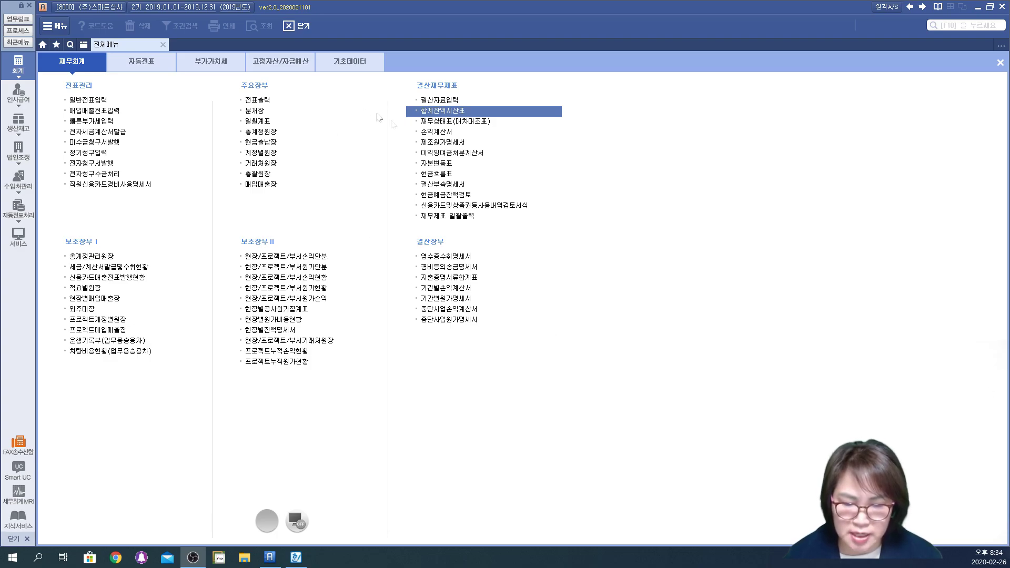
Step: Open the 합계잔액시산표 and examine its non-current asset accounts
click(432, 112)
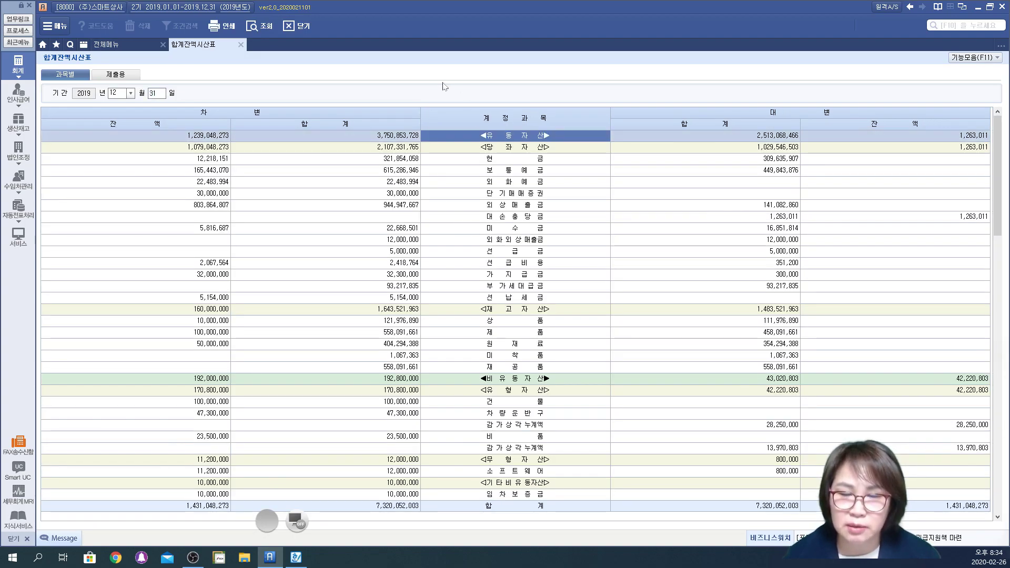
scroll(323, 256, down, 3)
scroll(323, 256, down, 3)
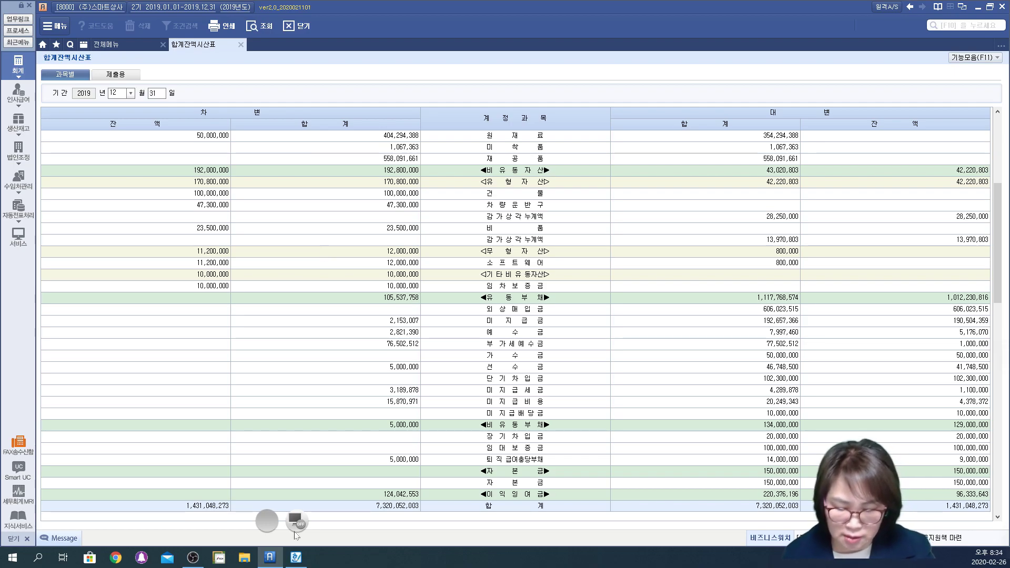
Step: Outline the 유형자산 through 기타비유동자산 rows with the screen pen and clear the markings
mouse_move(552, 174)
mouse_down()
mouse_move(337, 175)
mouse_move(158, 247)
mouse_move(336, 283)
mouse_move(831, 270)
mouse_up()
mouse_move(487, 179)
mouse_down()
mouse_move(784, 172)
mouse_move(997, 246)
mouse_move(698, 274)
mouse_up()
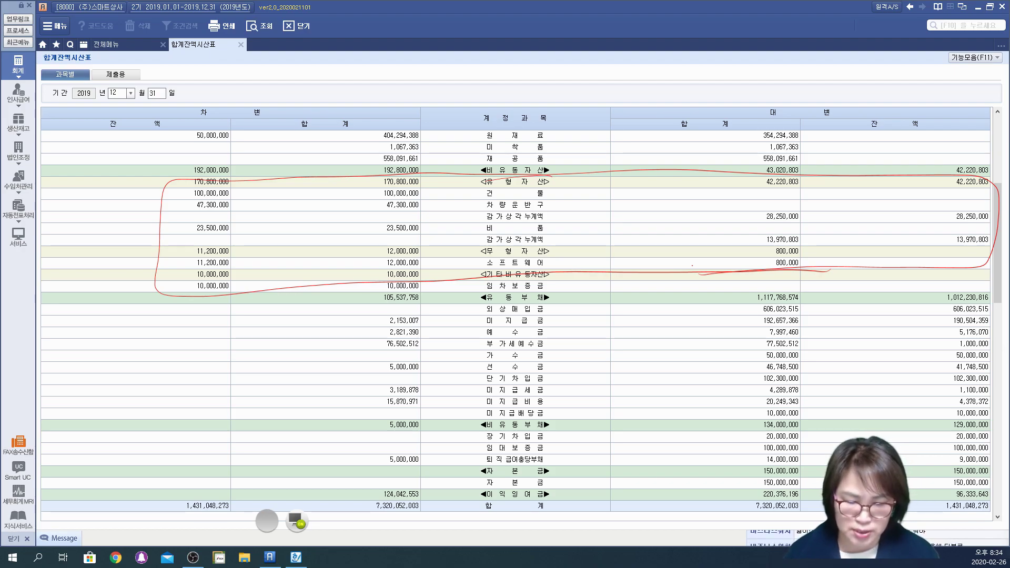
click(297, 522)
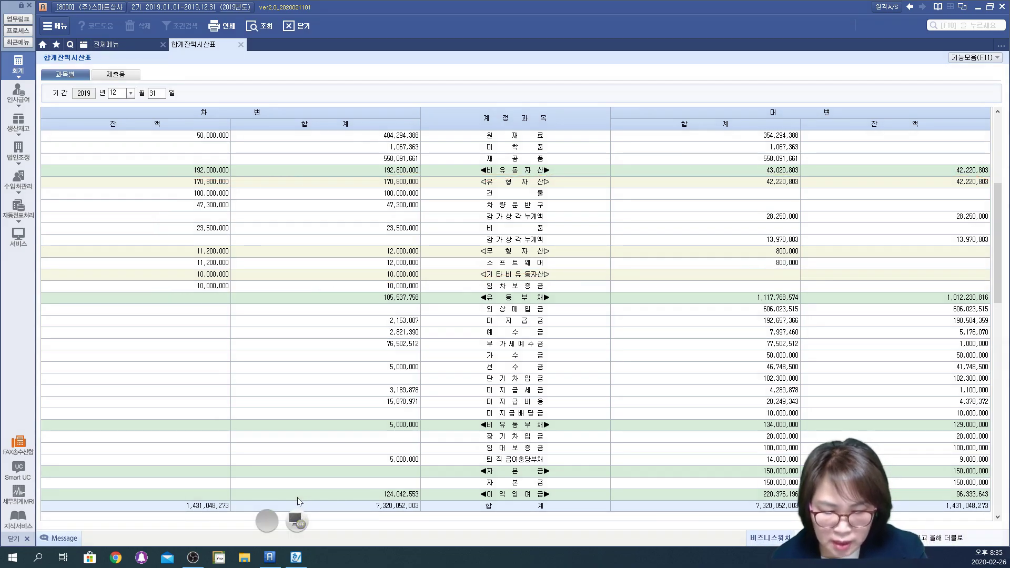
Step: Circle the 건물, 차량운반구 and 비품 balances with the screen pen and write 고정자산등록 with an arrow below the asset rows
click(298, 522)
mouse_move(226, 199)
mouse_down()
mouse_move(195, 164)
mouse_move(235, 241)
mouse_up()
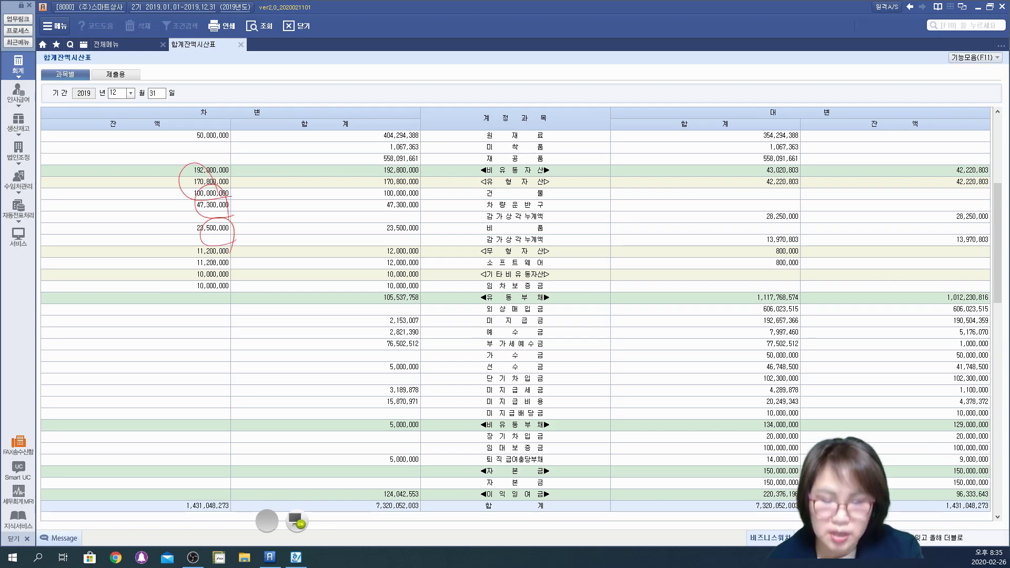
mouse_move(114, 317)
mouse_down()
mouse_move(122, 343)
mouse_move(167, 363)
mouse_move(197, 341)
mouse_move(212, 384)
mouse_move(247, 332)
mouse_move(263, 356)
mouse_move(294, 319)
mouse_move(295, 357)
mouse_move(320, 320)
mouse_move(328, 339)
mouse_move(353, 329)
mouse_move(371, 357)
mouse_up()
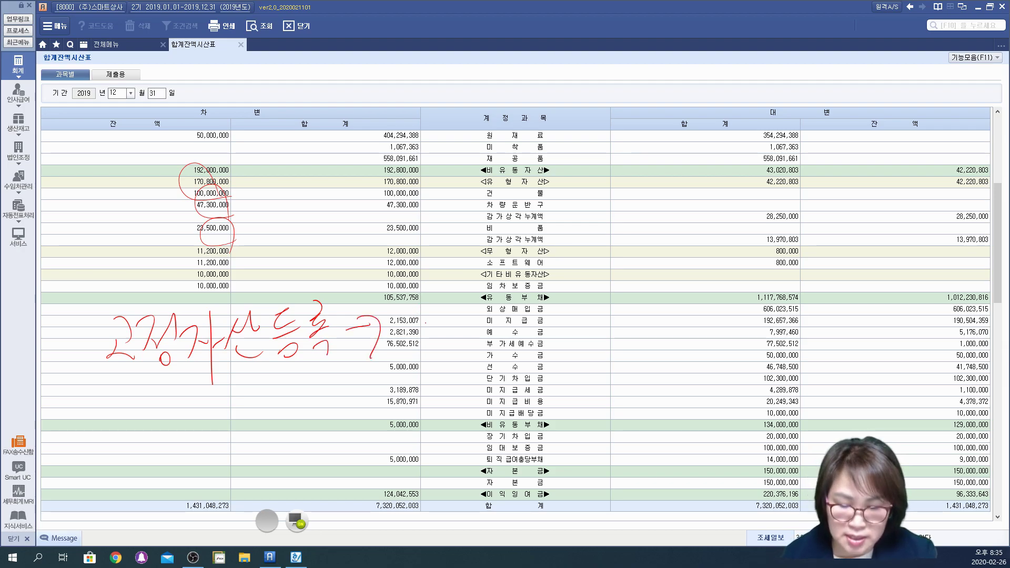
Step: Continue the handwritten note with an underlined phrase ending in 감가상각비 계상, and add an underlined "저장" in quotes beneath it
mouse_move(423, 306)
mouse_down()
mouse_move(415, 323)
mouse_move(427, 354)
mouse_move(456, 349)
mouse_move(482, 315)
mouse_move(503, 337)
mouse_move(555, 308)
mouse_move(594, 341)
mouse_move(626, 310)
mouse_move(634, 334)
mouse_move(684, 302)
mouse_move(715, 321)
mouse_move(750, 318)
mouse_move(760, 336)
mouse_move(799, 309)
mouse_move(813, 327)
mouse_move(841, 336)
mouse_move(868, 294)
mouse_move(877, 332)
mouse_move(868, 322)
mouse_up()
drag(414, 354, 909, 356)
drag(880, 345, 909, 356)
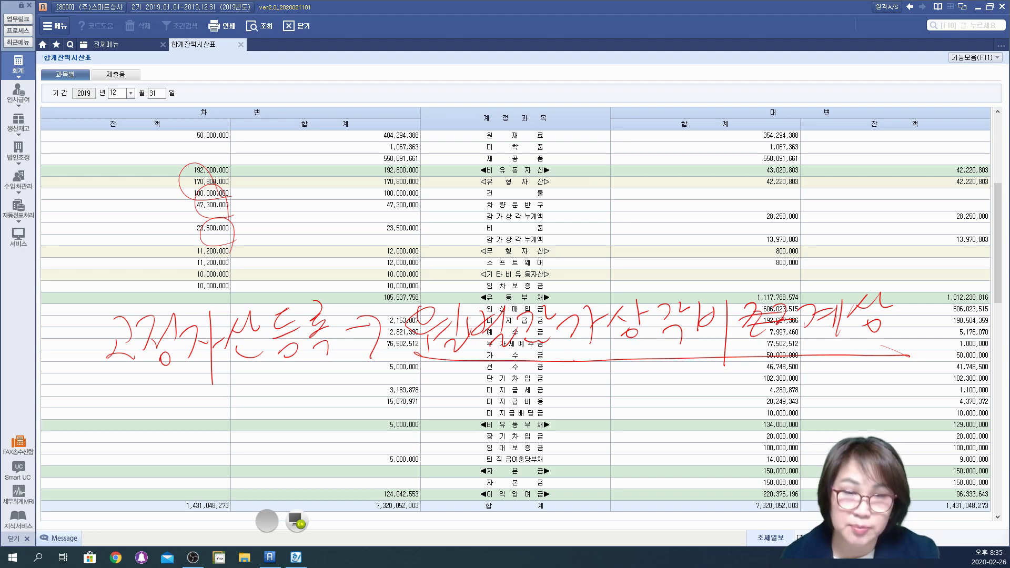
mouse_move(595, 369)
mouse_down()
mouse_move(625, 397)
mouse_move(674, 375)
mouse_move(654, 392)
mouse_up()
drag(573, 356, 577, 366)
drag(697, 355, 699, 370)
drag(544, 416, 707, 412)
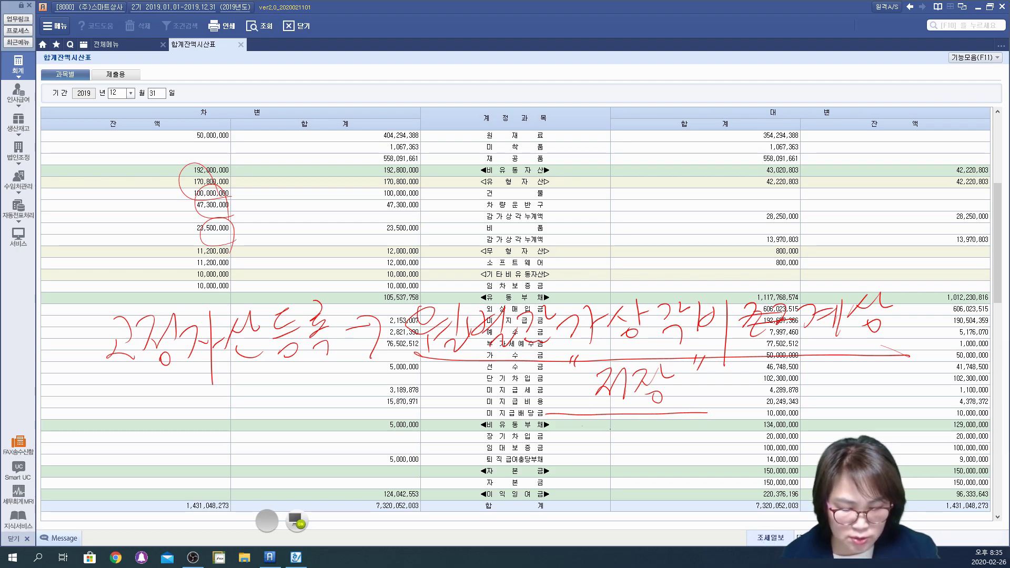
Step: Write "결산자료입력" in quotes with underlining below 저장, and emphasise the 감가상각비 계상 and 고정자산등록 phrases
drag(558, 421, 569, 452)
mouse_move(581, 423)
mouse_down()
mouse_move(597, 428)
mouse_move(601, 468)
mouse_up()
mouse_move(610, 425)
mouse_down()
mouse_move(605, 444)
mouse_move(634, 440)
mouse_up()
mouse_move(637, 421)
mouse_down()
mouse_move(628, 465)
mouse_move(655, 455)
mouse_up()
drag(664, 440, 673, 448)
drag(679, 413, 678, 486)
mouse_move(675, 440)
mouse_down()
mouse_move(713, 439)
mouse_move(700, 455)
mouse_up()
drag(706, 449, 716, 456)
drag(727, 420, 745, 438)
mouse_move(723, 445)
mouse_down()
mouse_move(754, 443)
mouse_move(739, 453)
mouse_up()
mouse_move(765, 420)
mouse_down()
mouse_move(783, 447)
mouse_move(808, 429)
mouse_up()
drag(810, 423, 818, 455)
drag(552, 485, 810, 482)
drag(543, 408, 547, 422)
drag(835, 411, 833, 420)
drag(843, 409, 837, 421)
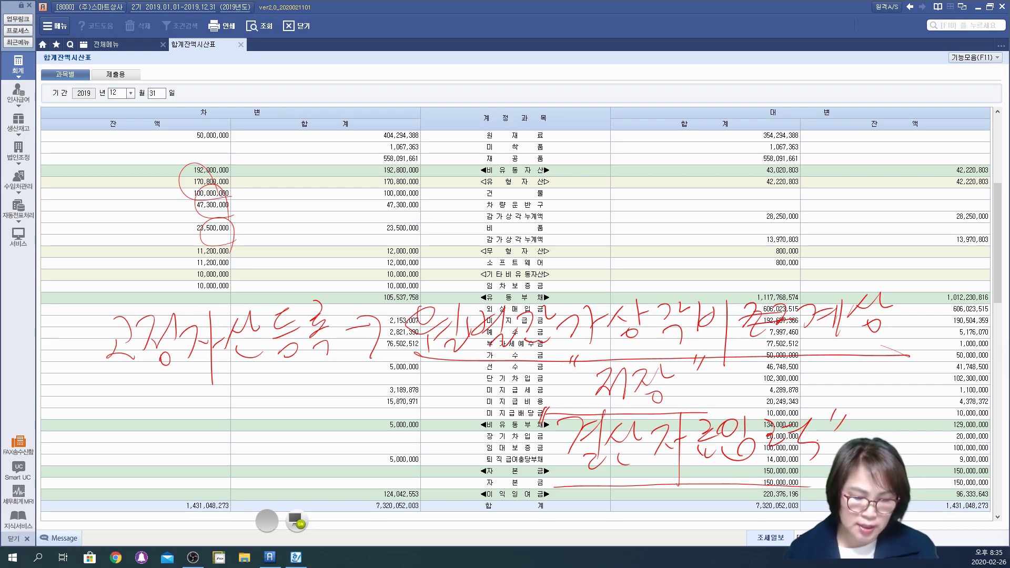
mouse_move(419, 292)
mouse_down()
mouse_move(406, 358)
mouse_move(873, 283)
mouse_move(894, 313)
mouse_up()
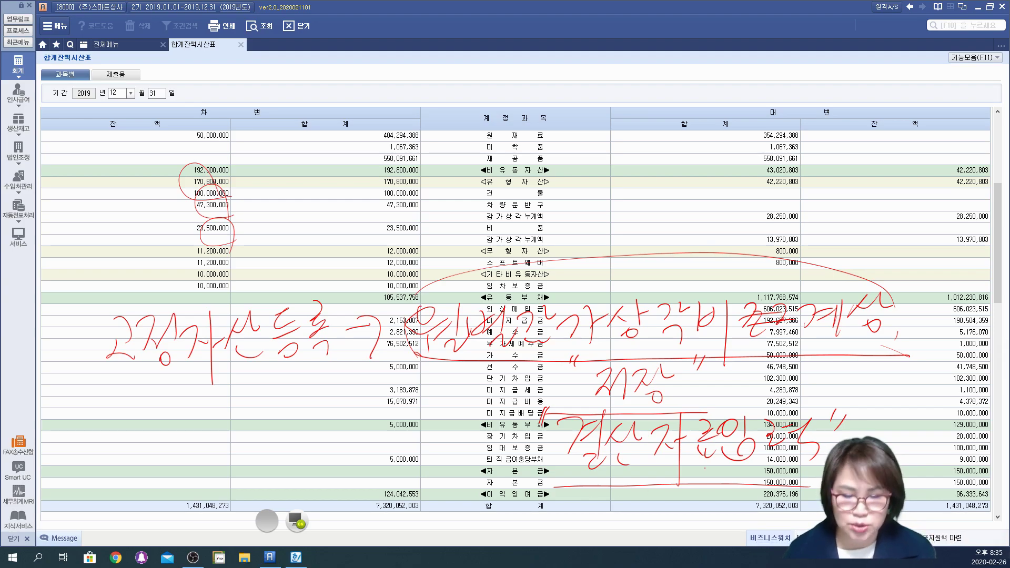
drag(100, 381, 333, 378)
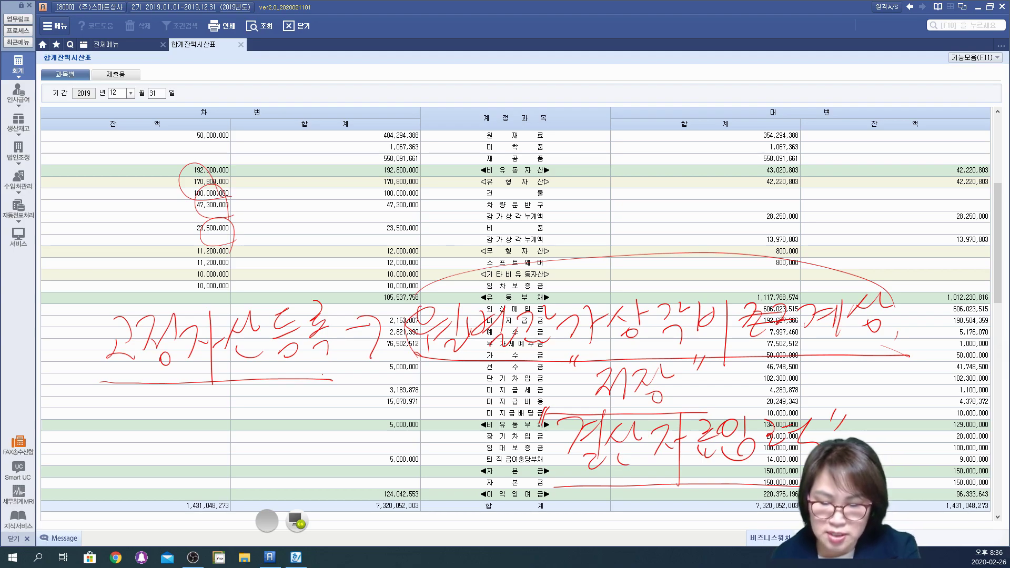
Step: Write 세금계산서 and 카드 in circles above the 고정자산등록 note, and circle and underline that note
mouse_move(87, 235)
mouse_down()
mouse_move(59, 282)
mouse_move(95, 243)
mouse_move(107, 291)
mouse_up()
mouse_move(110, 235)
mouse_down()
mouse_move(112, 265)
mouse_move(137, 284)
mouse_move(162, 247)
mouse_move(169, 266)
mouse_move(198, 240)
mouse_move(199, 268)
mouse_move(253, 267)
mouse_move(314, 235)
mouse_move(329, 279)
mouse_up()
mouse_move(361, 230)
mouse_down()
mouse_move(347, 254)
mouse_move(376, 259)
mouse_up()
mouse_move(210, 303)
mouse_down()
mouse_move(63, 288)
mouse_move(287, 243)
mouse_move(273, 271)
mouse_up()
mouse_move(363, 294)
mouse_down()
mouse_move(266, 226)
mouse_move(371, 291)
mouse_up()
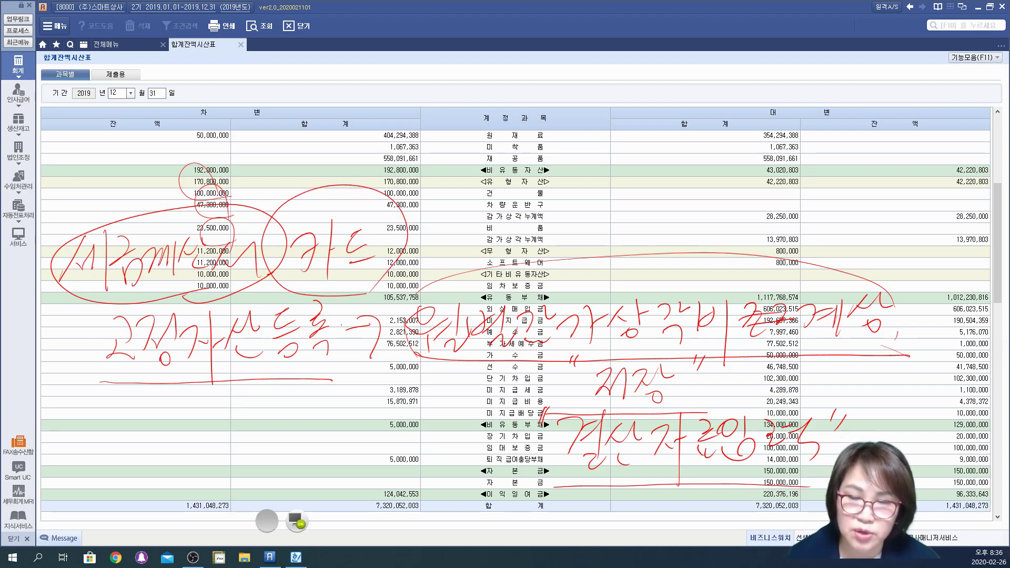
mouse_move(126, 404)
mouse_down()
mouse_move(94, 368)
mouse_move(316, 284)
mouse_move(232, 402)
mouse_move(160, 409)
mouse_up()
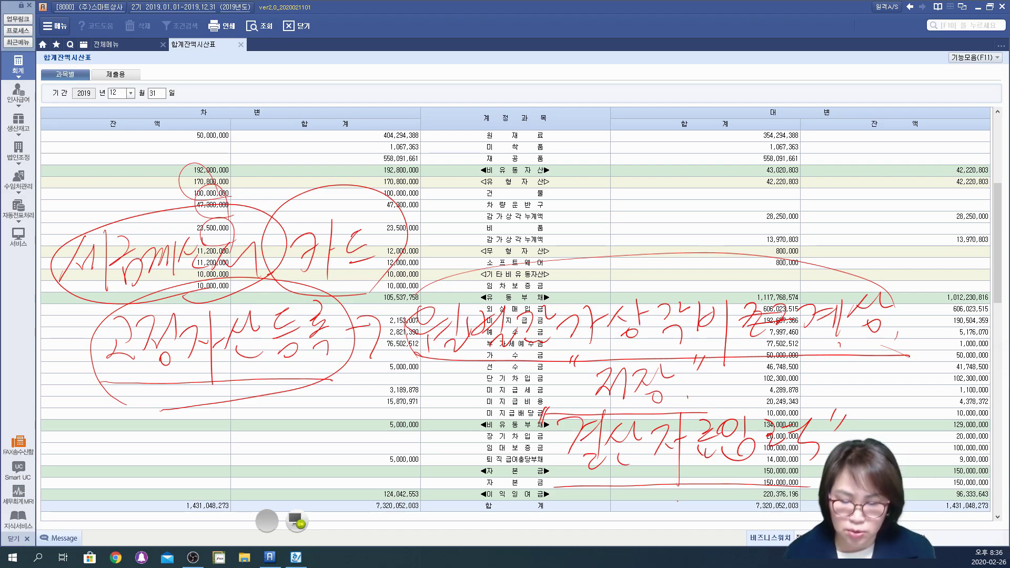
drag(90, 386, 339, 378)
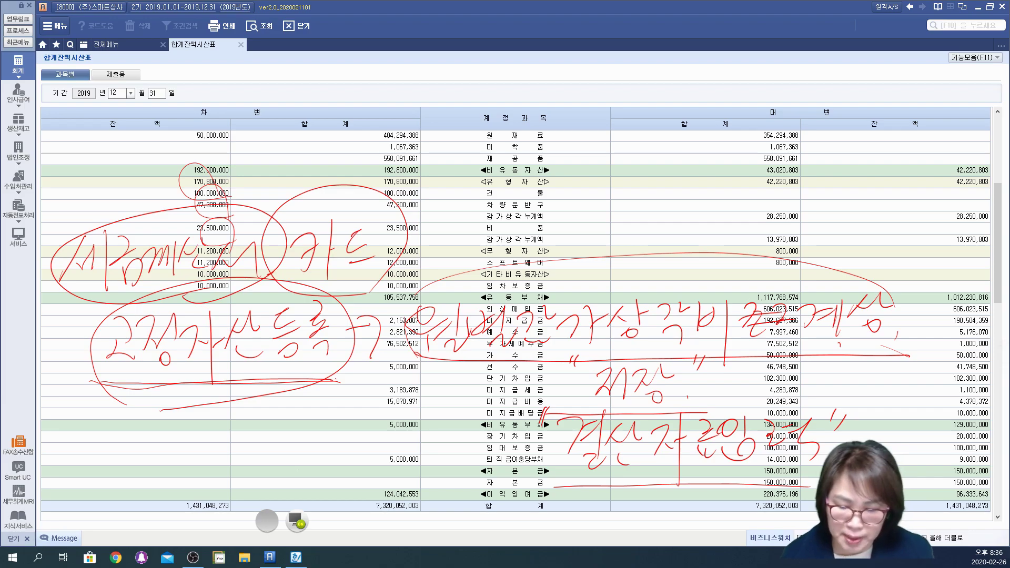
Step: Write 감가상각비 in a box below 고정자산등록 and draw arrows to the 계상 phrase and on to 결산자료입력
drag(143, 389, 136, 460)
mouse_move(153, 420)
mouse_down()
mouse_move(168, 441)
mouse_move(151, 468)
mouse_up()
drag(147, 462, 187, 464)
mouse_move(201, 420)
mouse_down()
mouse_move(202, 469)
mouse_move(223, 453)
mouse_up()
mouse_move(215, 430)
mouse_down()
mouse_move(234, 448)
mouse_move(247, 430)
mouse_up()
drag(231, 452, 234, 464)
drag(252, 423, 266, 437)
mouse_move(263, 421)
mouse_down()
mouse_move(274, 449)
mouse_move(285, 434)
mouse_up()
drag(265, 454, 276, 470)
drag(294, 421, 297, 456)
drag(281, 428, 321, 455)
mouse_move(135, 476)
mouse_down()
mouse_move(359, 452)
mouse_move(102, 415)
mouse_move(113, 489)
mouse_up()
mouse_move(363, 433)
mouse_down()
mouse_move(468, 370)
mouse_move(462, 397)
mouse_up()
drag(554, 377, 583, 411)
drag(562, 410, 584, 415)
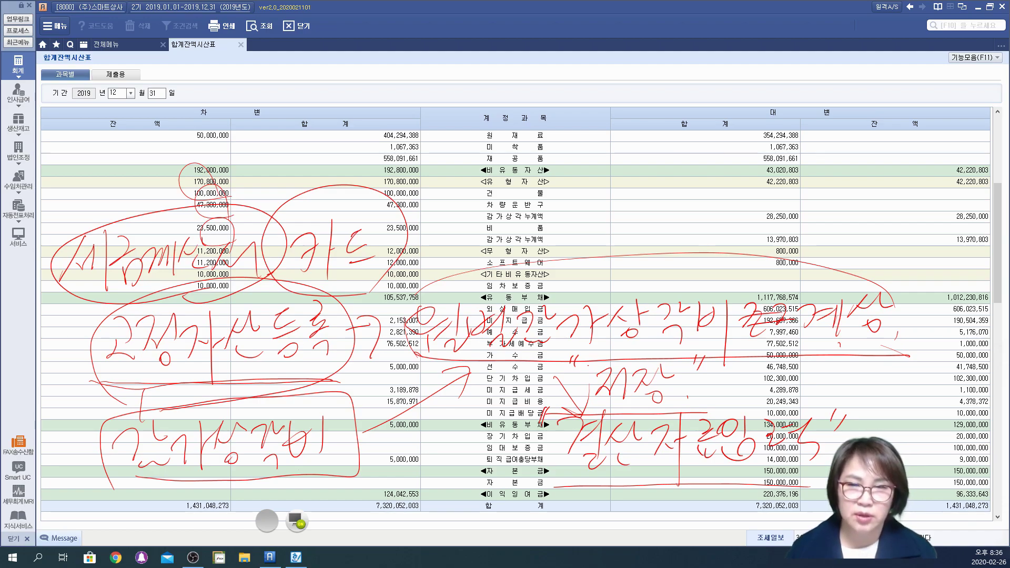
Step: Handwrite a circled note between 고정자산등록 and the boxed 감가상각비
drag(210, 382, 351, 382)
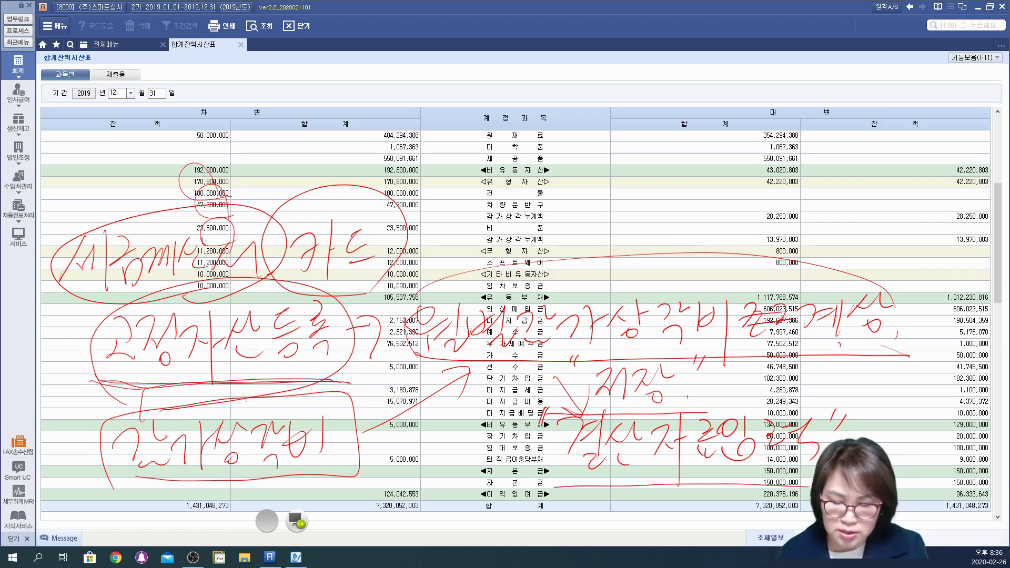
drag(252, 360, 266, 389)
mouse_move(251, 371)
mouse_down()
mouse_move(284, 363)
mouse_move(283, 382)
mouse_up()
mouse_move(276, 386)
mouse_down()
mouse_move(284, 398)
mouse_move(306, 383)
mouse_up()
mouse_move(290, 391)
mouse_down()
mouse_move(306, 399)
mouse_move(324, 383)
mouse_up()
drag(326, 371, 352, 382)
mouse_move(350, 368)
mouse_down()
mouse_move(369, 384)
mouse_move(378, 354)
mouse_up()
drag(364, 380, 374, 395)
mouse_move(392, 406)
mouse_down()
mouse_move(293, 423)
mouse_move(410, 368)
mouse_up()
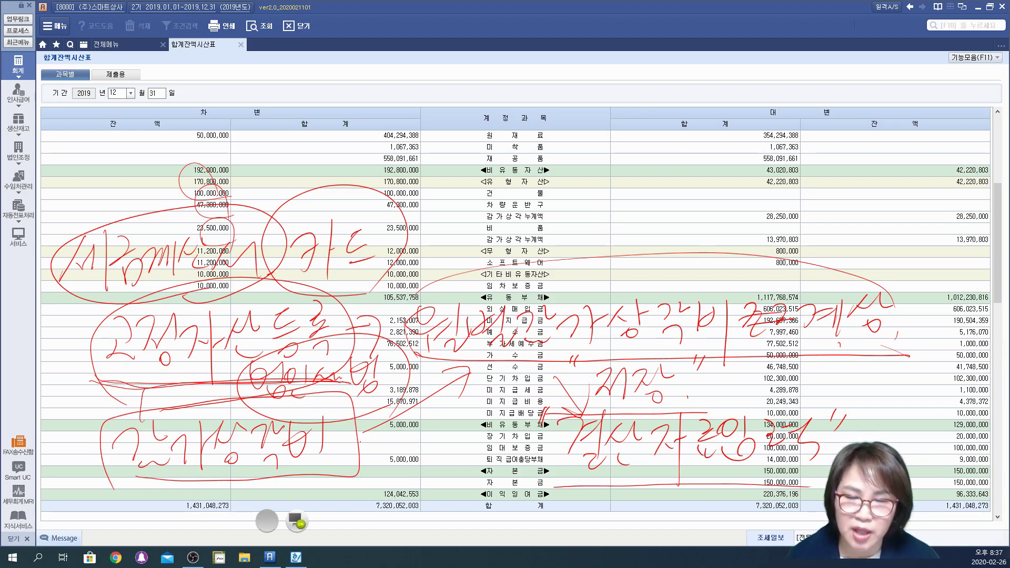
Step: Retrace the arrow from the 감가상각비 box and the underline of 결산자료입력, and clear all pen markings
drag(358, 440, 468, 374)
mouse_move(457, 371)
mouse_down()
mouse_move(480, 367)
mouse_move(468, 389)
mouse_up()
drag(557, 485, 818, 483)
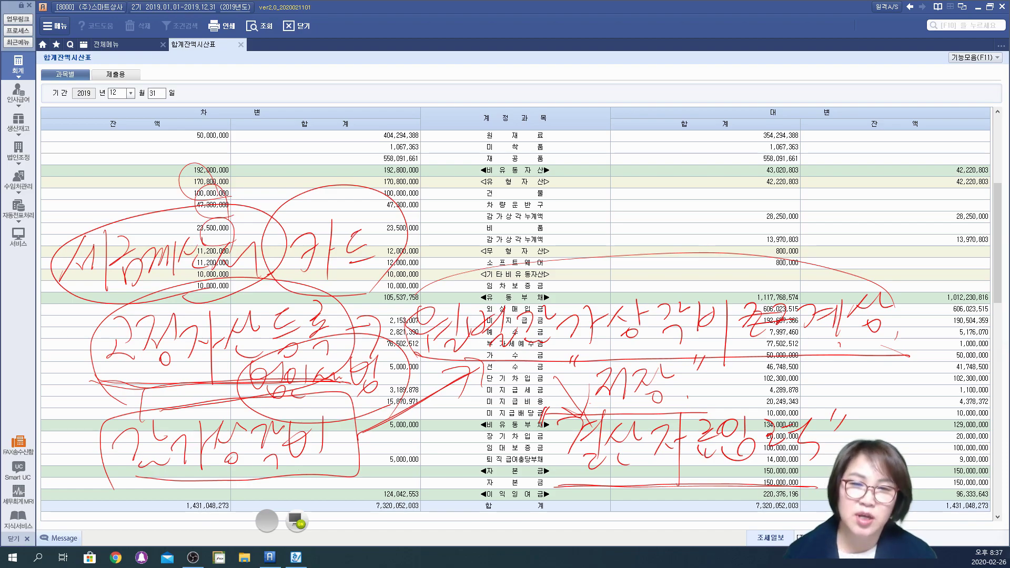
click(298, 520)
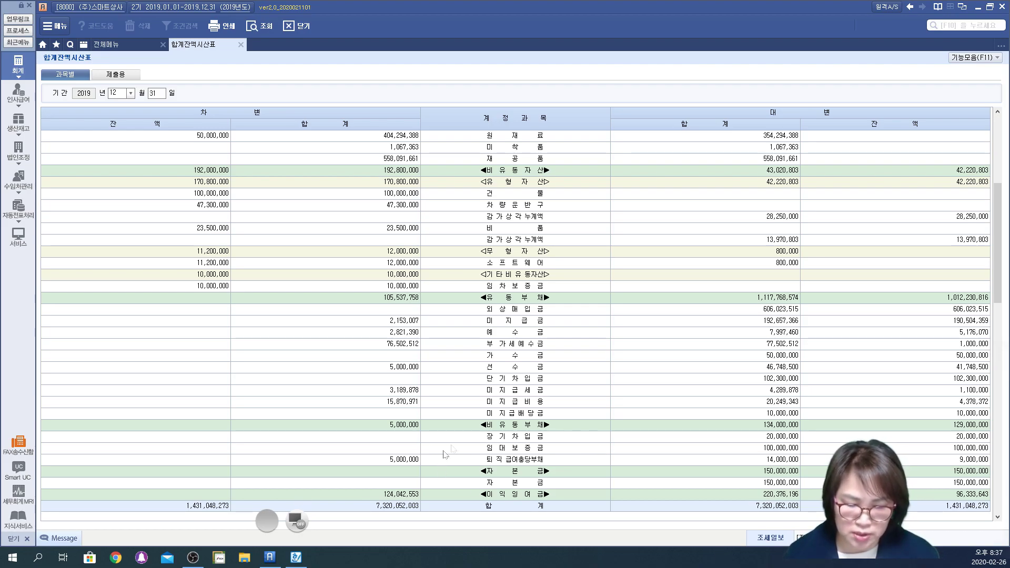
Step: Select the debit balance of the 건물 account
click(348, 196)
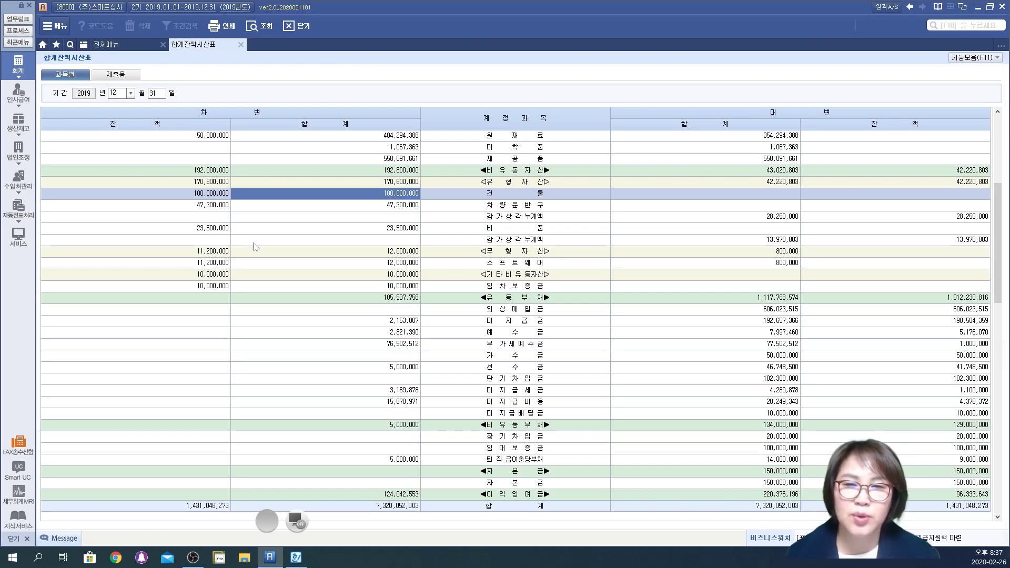
click(287, 336)
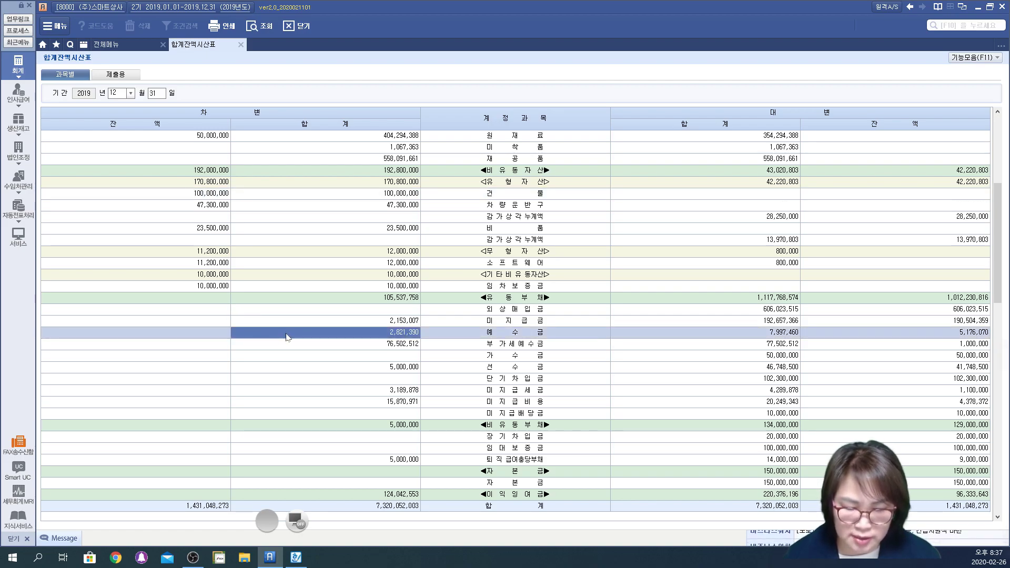
click(159, 197)
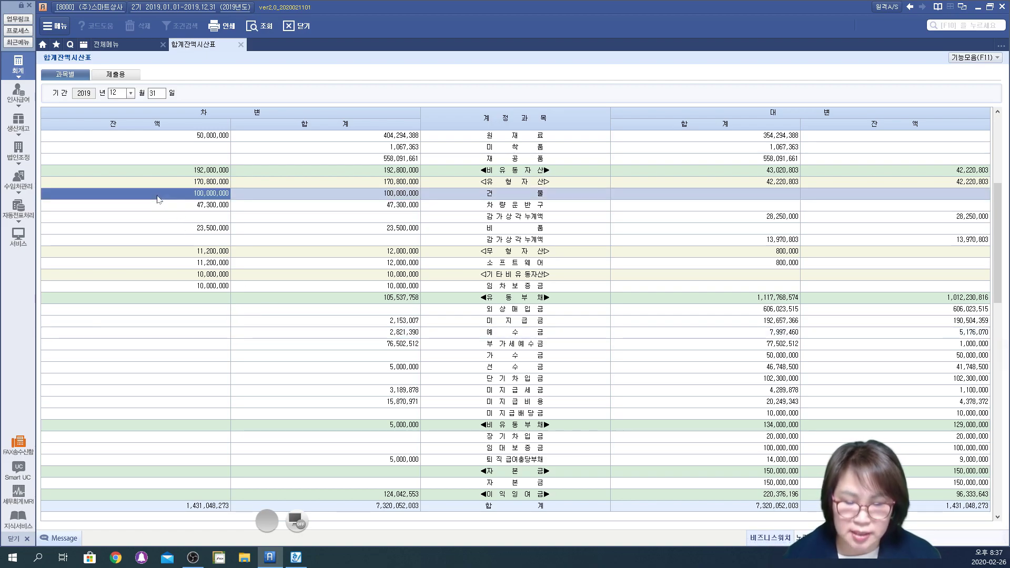
Step: Circle the 건물, 차량운반구, 비품 and 소프트웨어 balances with the screen pen and draw a line to the vehicle's 감가상각누계액
click(295, 518)
drag(206, 196, 210, 172)
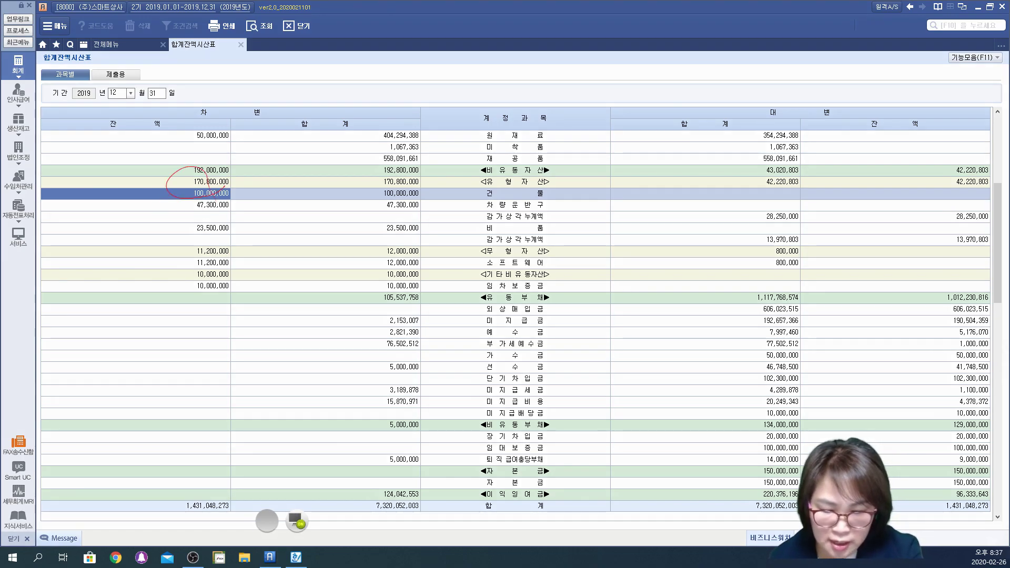
mouse_move(236, 217)
mouse_down()
mouse_move(209, 245)
mouse_move(221, 277)
mouse_move(231, 247)
mouse_up()
drag(173, 174, 189, 268)
drag(236, 213, 473, 215)
Step: Draw a connector down from the circled balances and write an underlined note 중대한 수선비
mouse_move(179, 228)
mouse_down()
mouse_move(165, 305)
mouse_move(137, 307)
mouse_up()
drag(138, 310, 151, 320)
mouse_move(113, 354)
mouse_down()
mouse_move(159, 325)
mouse_move(149, 354)
mouse_move(194, 337)
mouse_up()
mouse_move(199, 310)
mouse_down()
mouse_move(211, 315)
mouse_move(212, 343)
mouse_move(225, 326)
mouse_move(232, 351)
mouse_up()
drag(256, 309, 284, 324)
drag(273, 335, 272, 360)
drag(292, 309, 282, 337)
drag(293, 315, 316, 335)
drag(307, 345, 326, 352)
drag(326, 310, 345, 339)
drag(361, 301, 360, 348)
drag(132, 377, 373, 363)
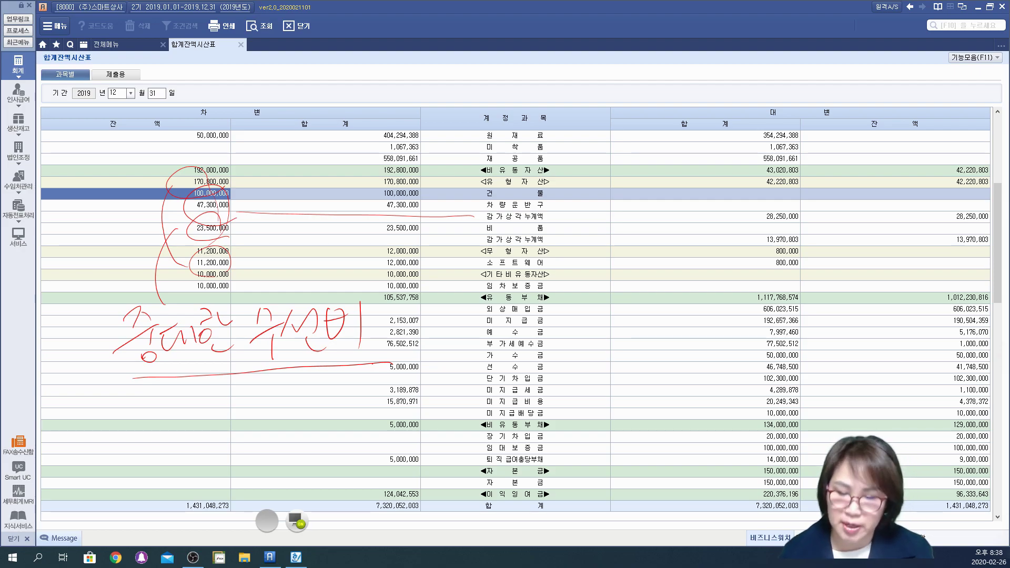
Step: Write 비용 / 자산 beneath the 수선비 note with a slash between the two words
mouse_move(310, 376)
mouse_down()
mouse_move(282, 376)
mouse_move(383, 286)
mouse_move(328, 375)
mouse_up()
drag(240, 402, 242, 421)
drag(240, 405, 260, 419)
drag(270, 383, 267, 446)
mouse_move(284, 391)
mouse_down()
mouse_move(298, 395)
mouse_move(284, 420)
mouse_up()
mouse_move(278, 404)
mouse_down()
mouse_move(299, 416)
mouse_move(290, 438)
mouse_up()
drag(349, 369, 318, 463)
mouse_move(339, 416)
mouse_down()
mouse_move(363, 398)
mouse_move(353, 434)
mouse_up()
mouse_move(385, 386)
mouse_down()
mouse_move(386, 447)
mouse_move(406, 404)
mouse_up()
mouse_move(423, 379)
mouse_down()
mouse_move(408, 421)
mouse_move(416, 408)
mouse_up()
drag(427, 392, 445, 408)
drag(440, 405, 449, 398)
drag(432, 412, 436, 434)
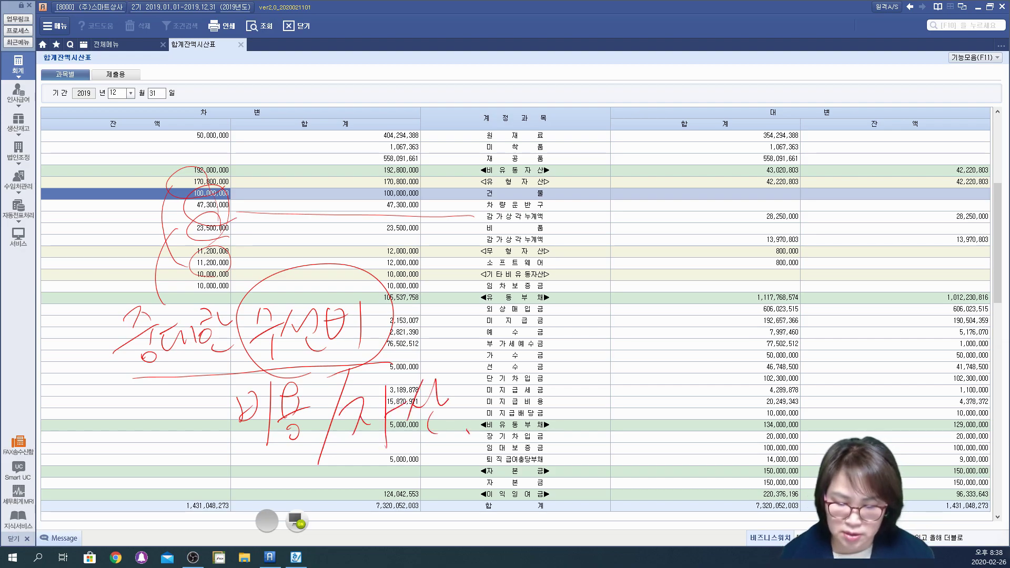
Step: Write 세금계산서 and 카드 beside the 수선비 note and underline both words
click(428, 309)
drag(535, 306, 513, 342)
mouse_move(525, 339)
mouse_down()
mouse_move(531, 322)
mouse_move(562, 337)
mouse_up()
drag(574, 303, 567, 335)
mouse_move(581, 331)
mouse_down()
mouse_move(605, 300)
mouse_move(615, 303)
mouse_up()
mouse_move(610, 325)
mouse_down()
mouse_move(634, 300)
mouse_move(691, 300)
mouse_move(678, 322)
mouse_up()
drag(700, 302, 716, 311)
drag(547, 384, 563, 400)
drag(582, 354, 584, 428)
drag(584, 389, 601, 384)
mouse_move(628, 355)
mouse_down()
mouse_move(611, 374)
mouse_move(631, 374)
mouse_up()
drag(612, 397, 633, 396)
drag(494, 360, 745, 341)
drag(533, 426, 697, 419)
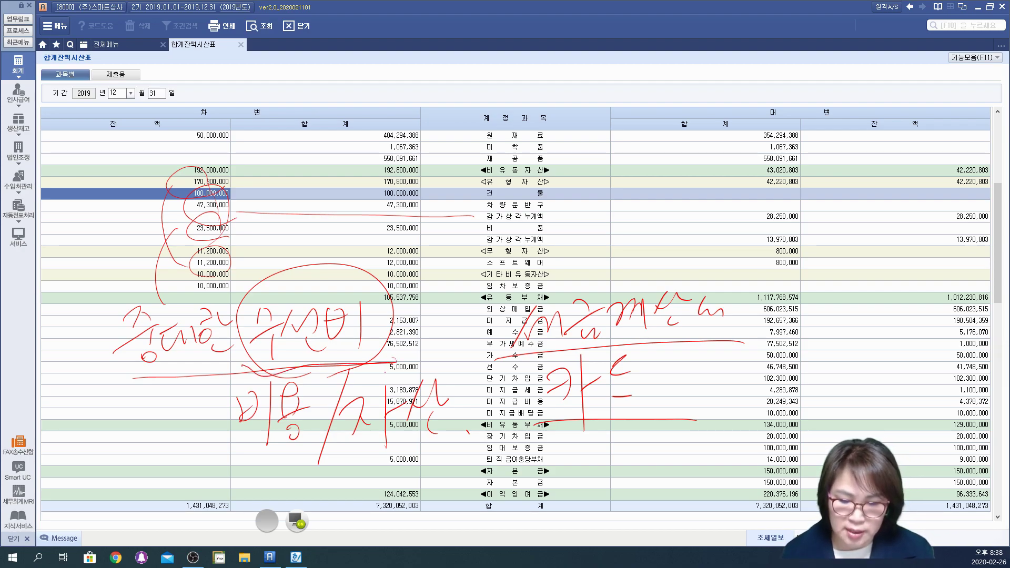
Step: Draw a line from the 중대한 수선비 note and write 300만원 in a circle at its end
mouse_move(153, 358)
mouse_down()
mouse_move(126, 436)
mouse_move(87, 494)
mouse_move(79, 471)
mouse_up()
mouse_move(138, 453)
mouse_down()
mouse_move(126, 483)
mouse_move(156, 459)
mouse_move(232, 445)
mouse_move(256, 477)
mouse_up()
mouse_move(79, 506)
mouse_down()
mouse_move(275, 440)
mouse_move(69, 500)
mouse_up()
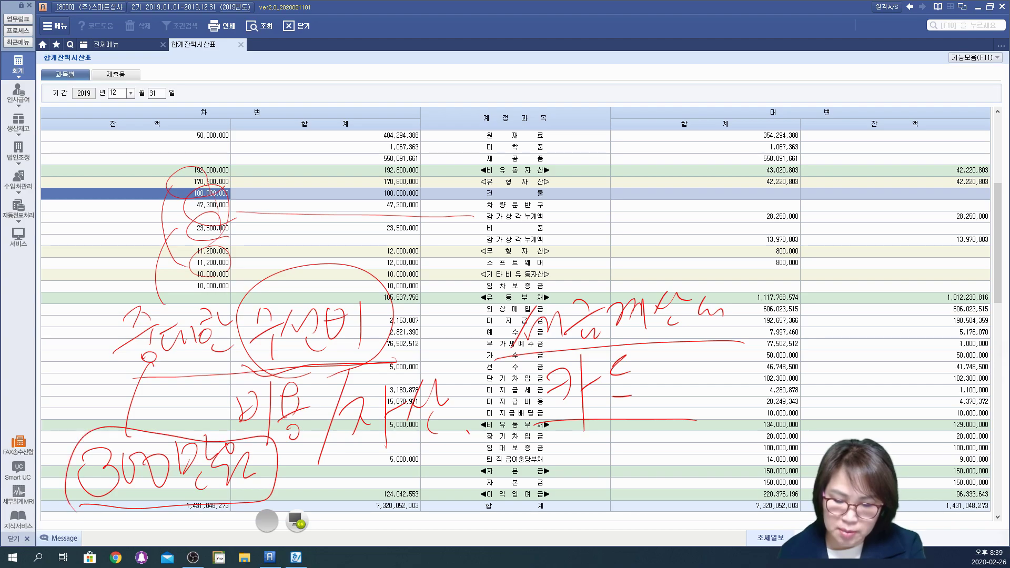
Step: Circle 비용 and 자산, draw arrows linking them with the 300만원 note, and clear all pen markings
mouse_move(305, 449)
mouse_down()
mouse_move(292, 366)
mouse_move(295, 453)
mouse_up()
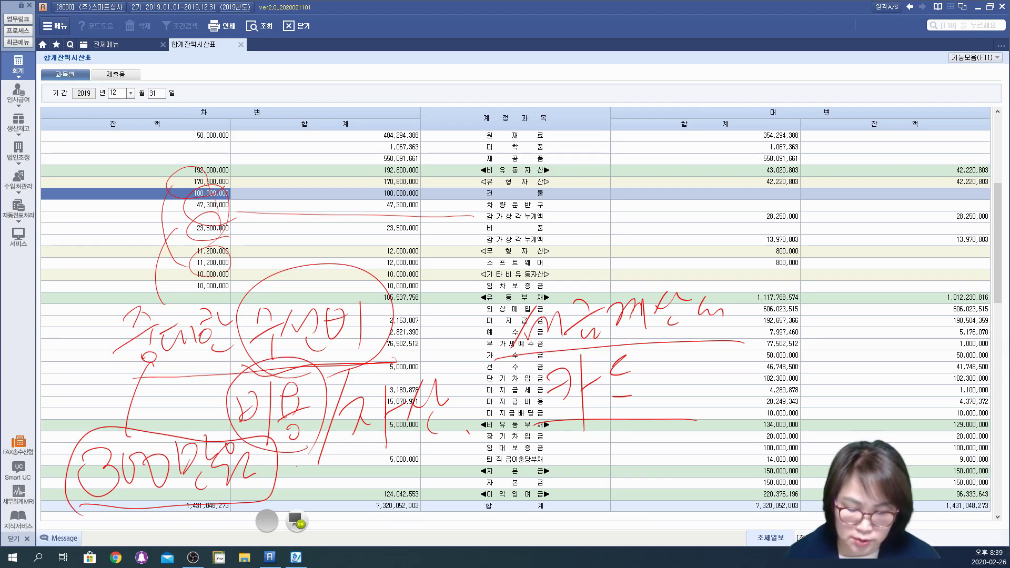
mouse_move(276, 477)
mouse_down()
mouse_move(384, 475)
mouse_move(376, 502)
mouse_up()
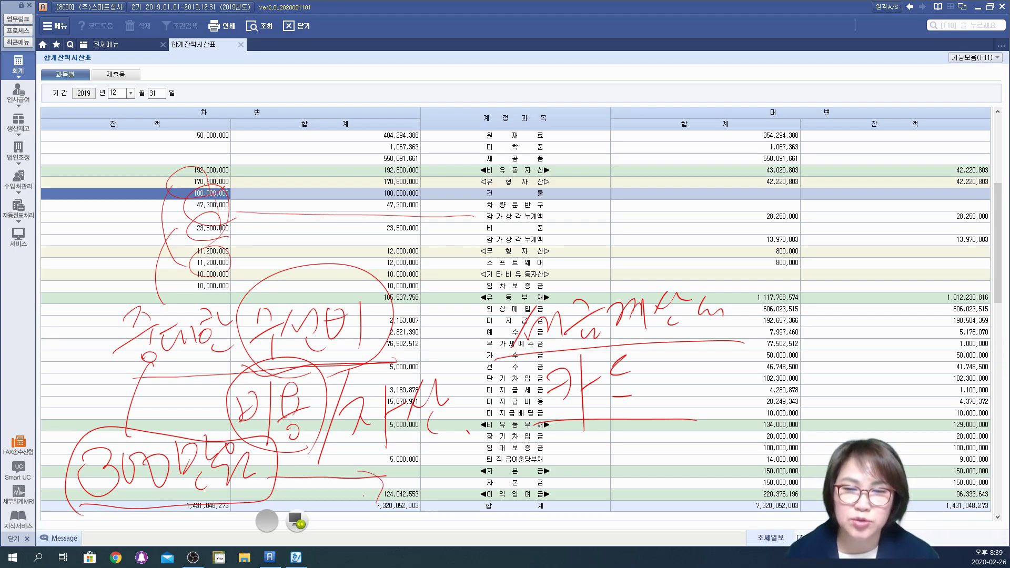
mouse_move(439, 460)
mouse_down()
mouse_move(363, 375)
mouse_move(405, 456)
mouse_up()
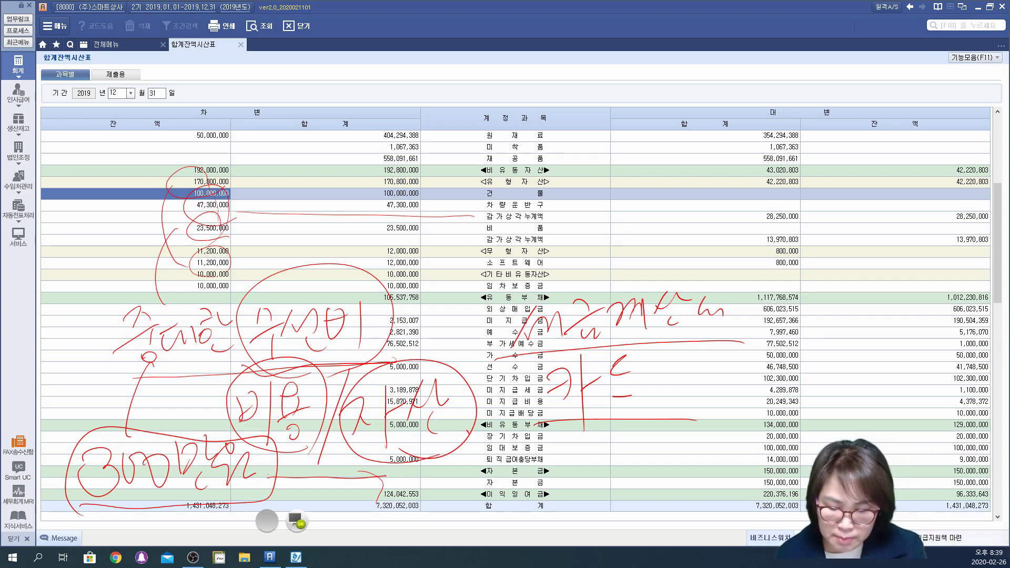
drag(269, 481, 371, 456)
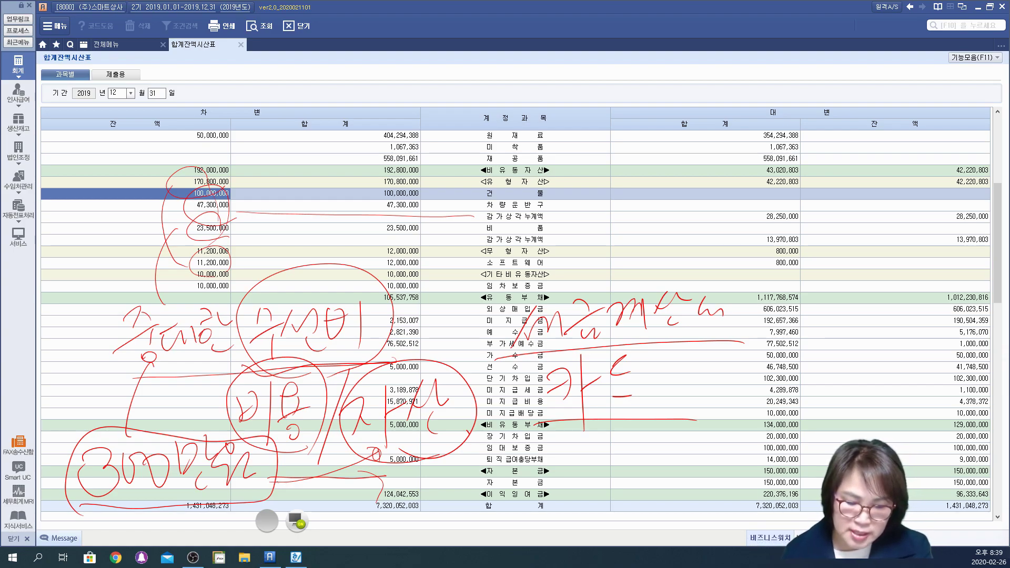
mouse_move(375, 455)
mouse_down()
mouse_move(423, 466)
mouse_move(405, 347)
mouse_move(375, 453)
mouse_up()
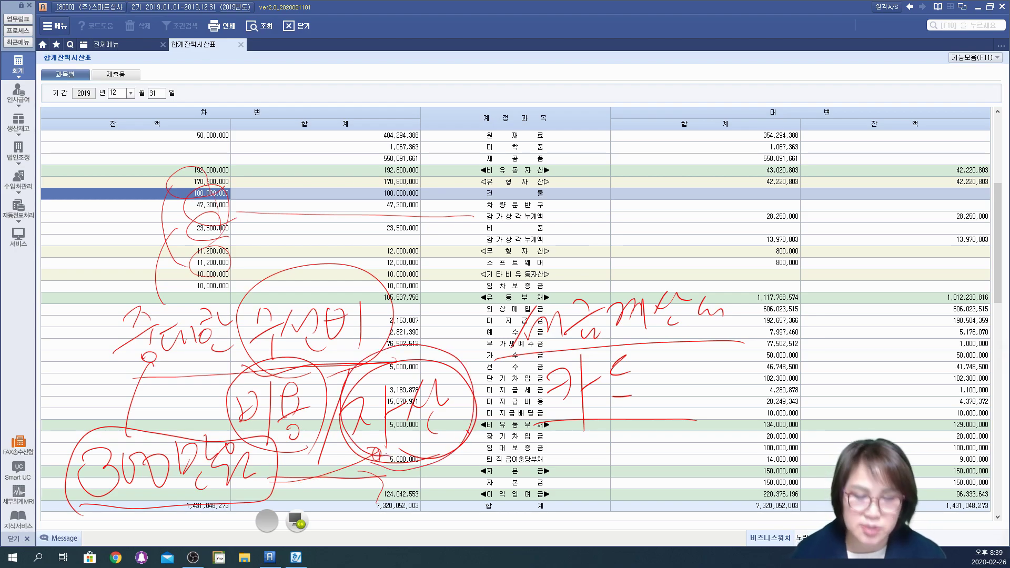
drag(447, 433, 531, 459)
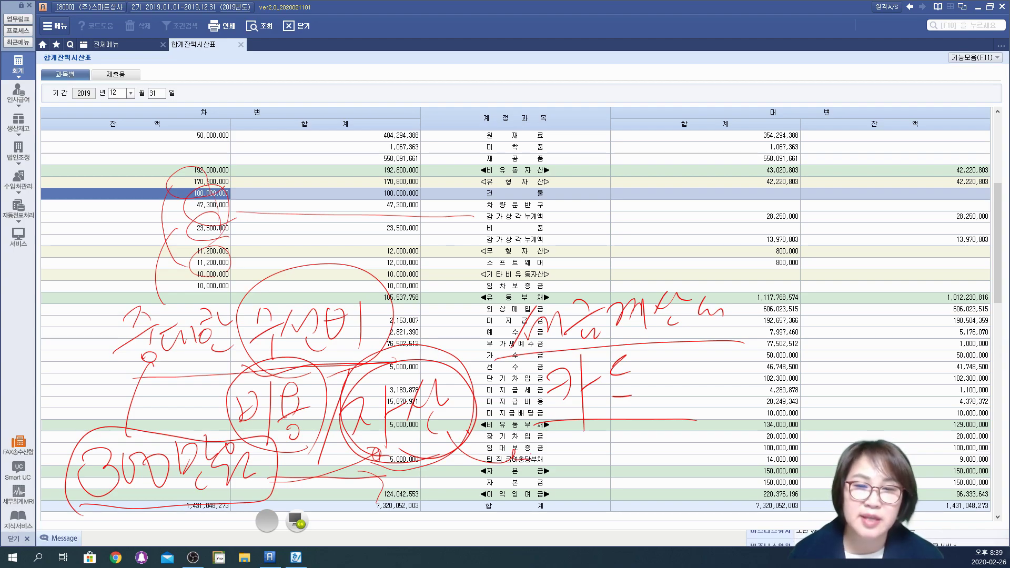
mouse_move(216, 409)
mouse_down()
mouse_move(189, 435)
mouse_move(213, 453)
mouse_up()
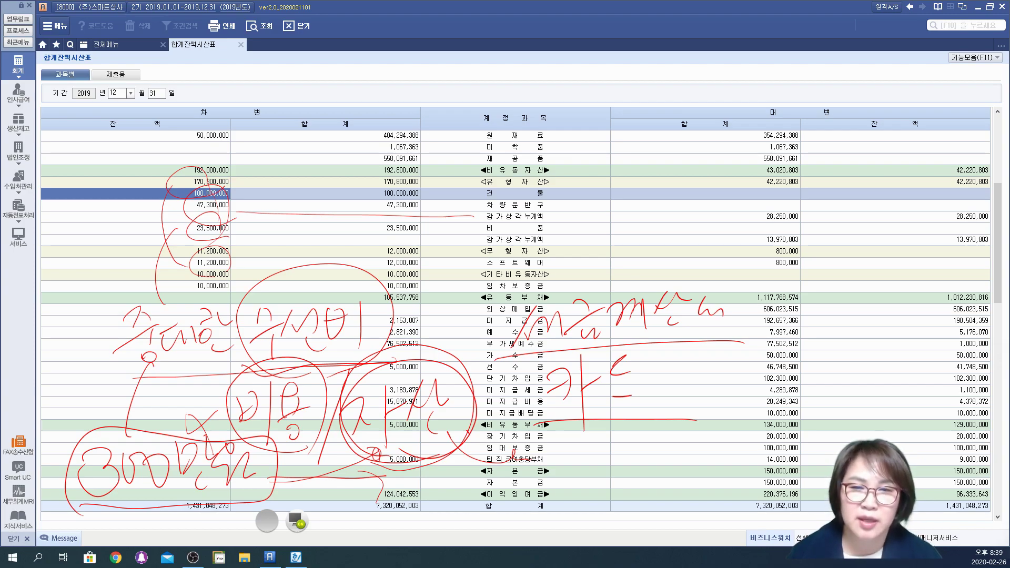
click(300, 522)
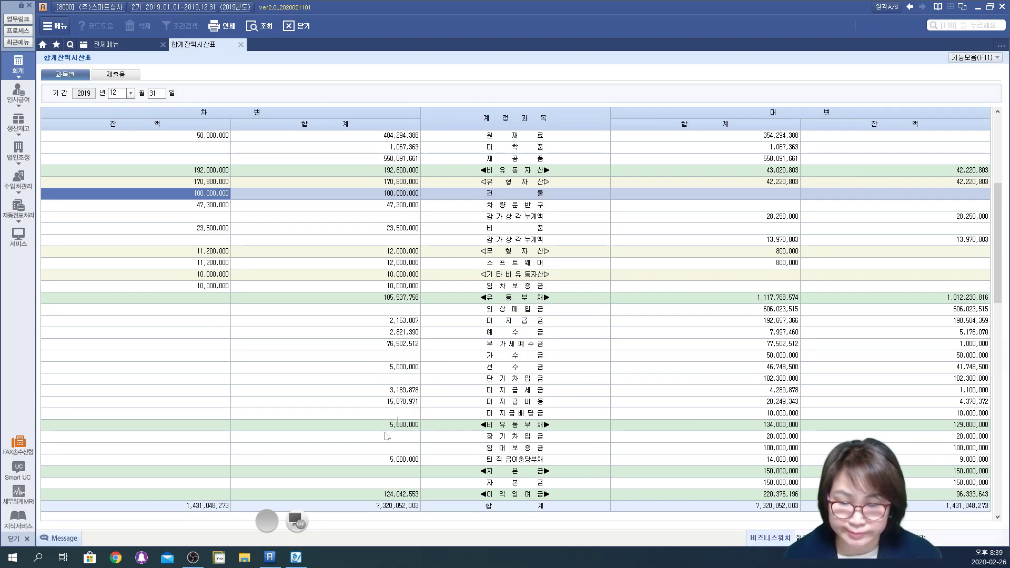
Step: Open 빠른부가세입력 for months 01 to 12 of 2019 and show only the 매입세금 entries
click(103, 48)
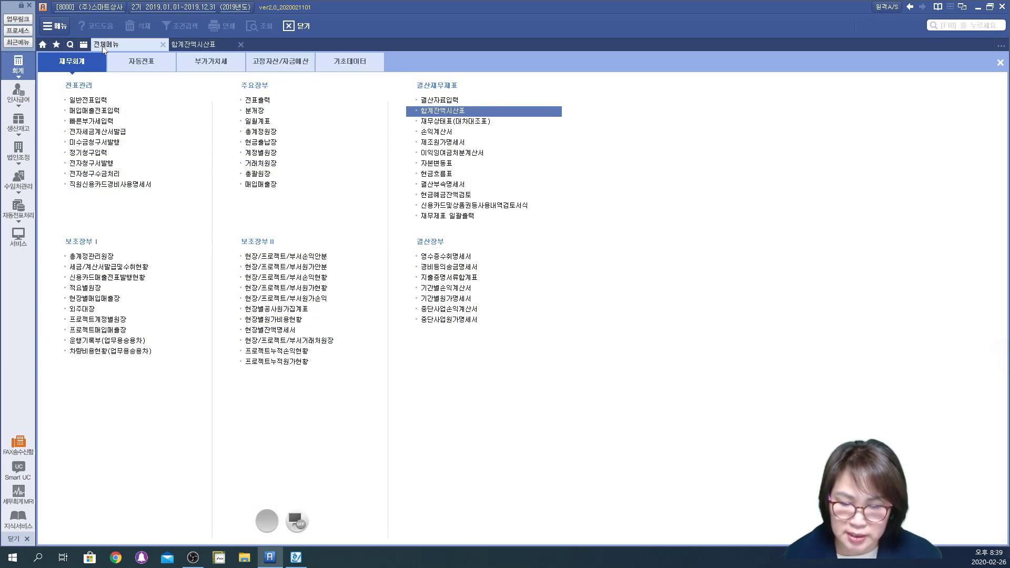
click(82, 121)
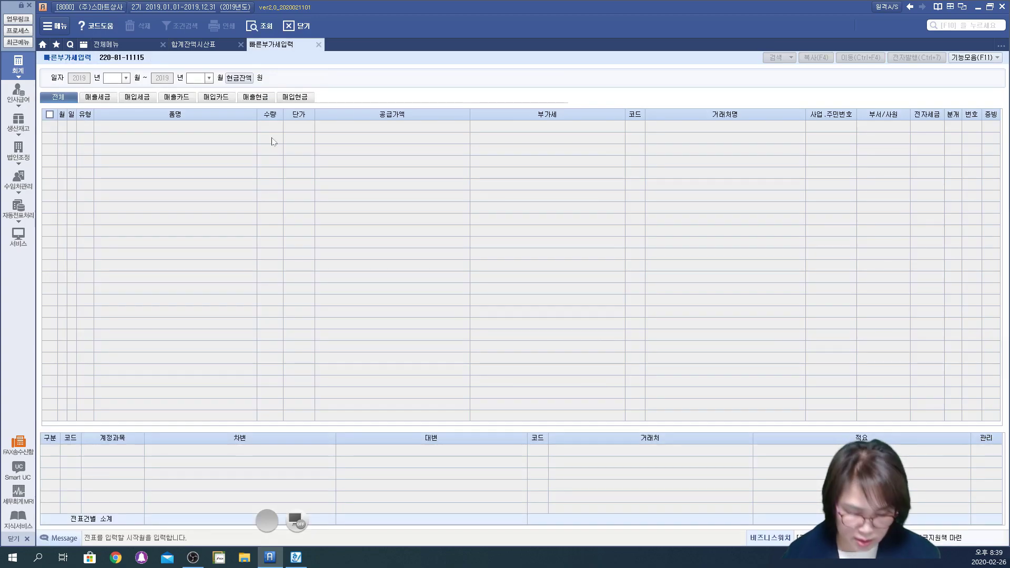
text(1)
key(Return)
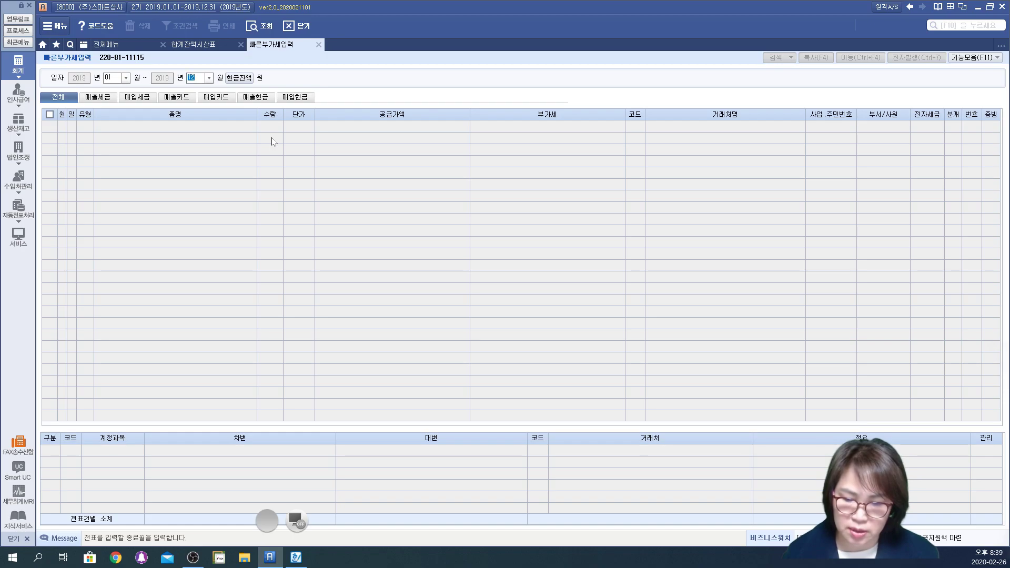
key(Return)
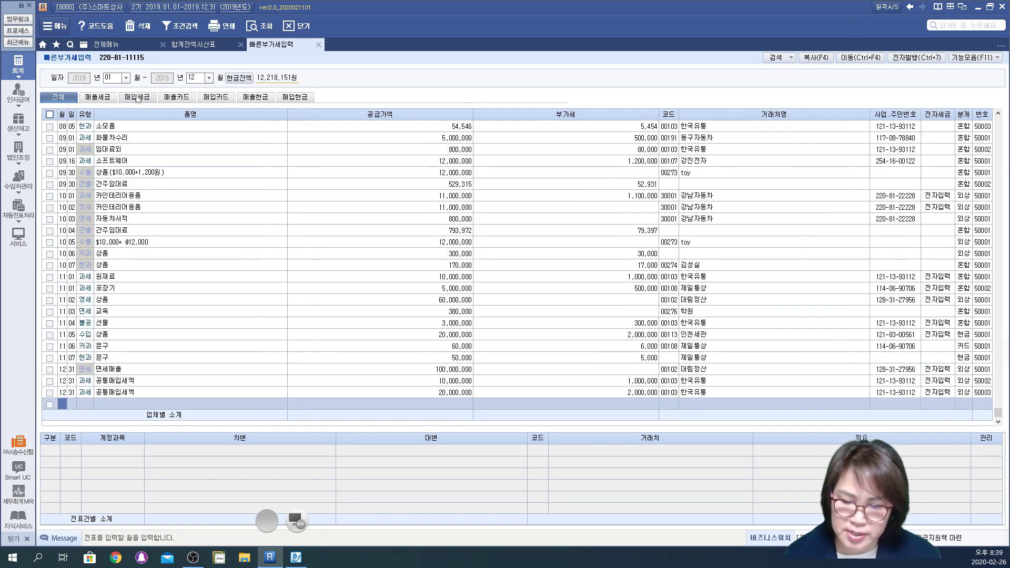
click(138, 98)
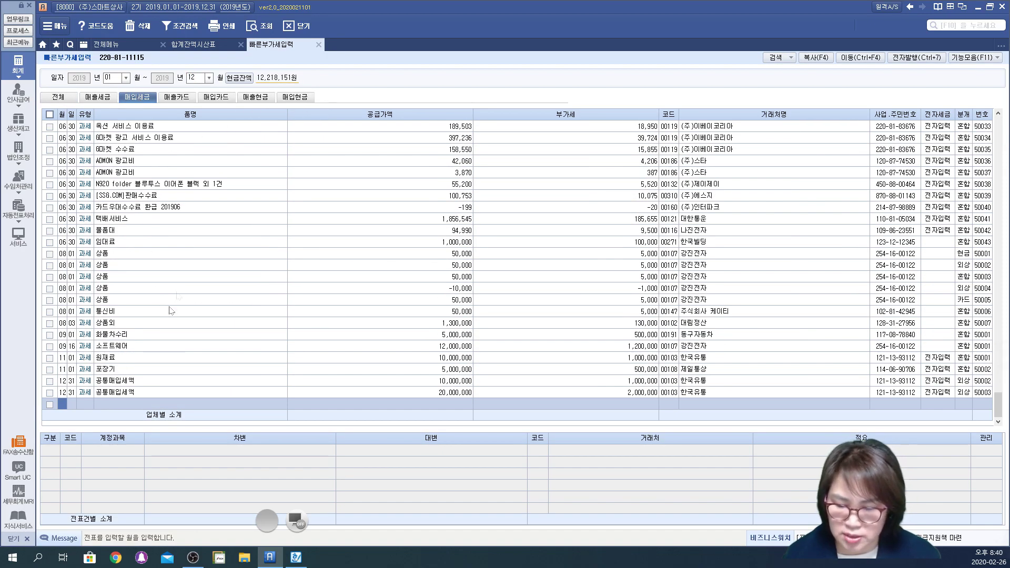
Step: Examine the journal entries of the January purchase tax invoices one by one, starting from the first 전기요금 item
scroll(156, 178, up, 10)
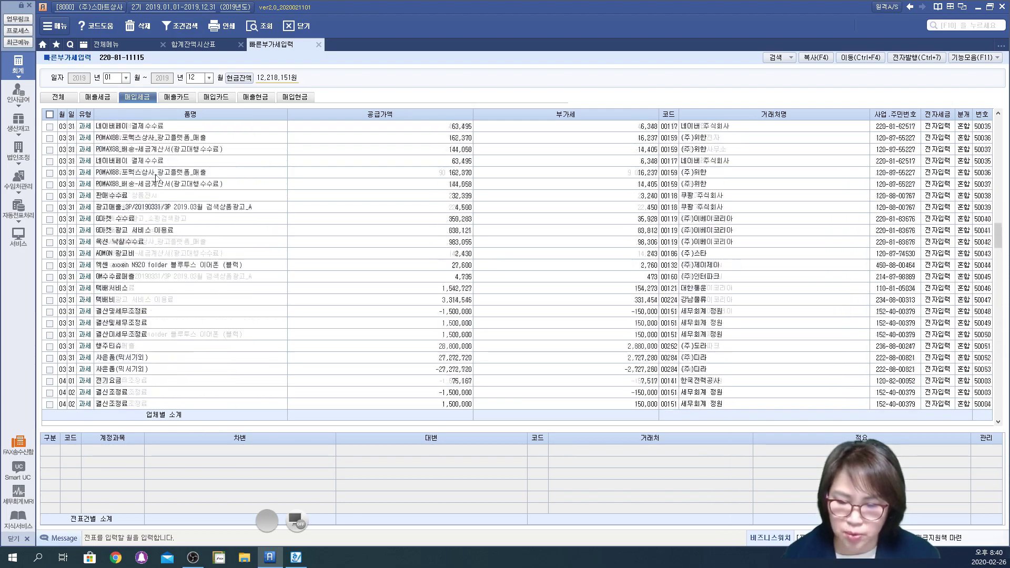
scroll(156, 178, up, 10)
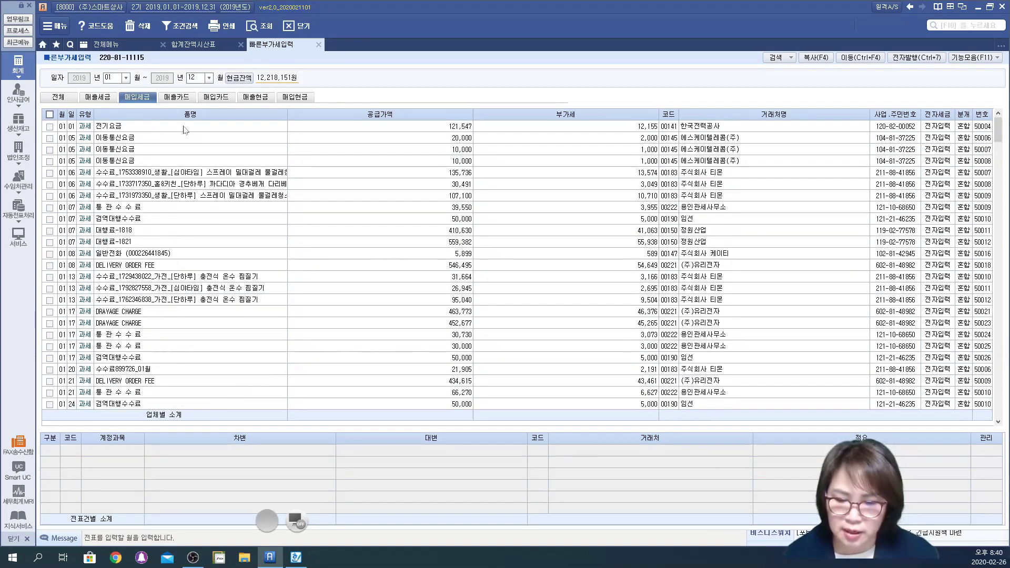
click(184, 129)
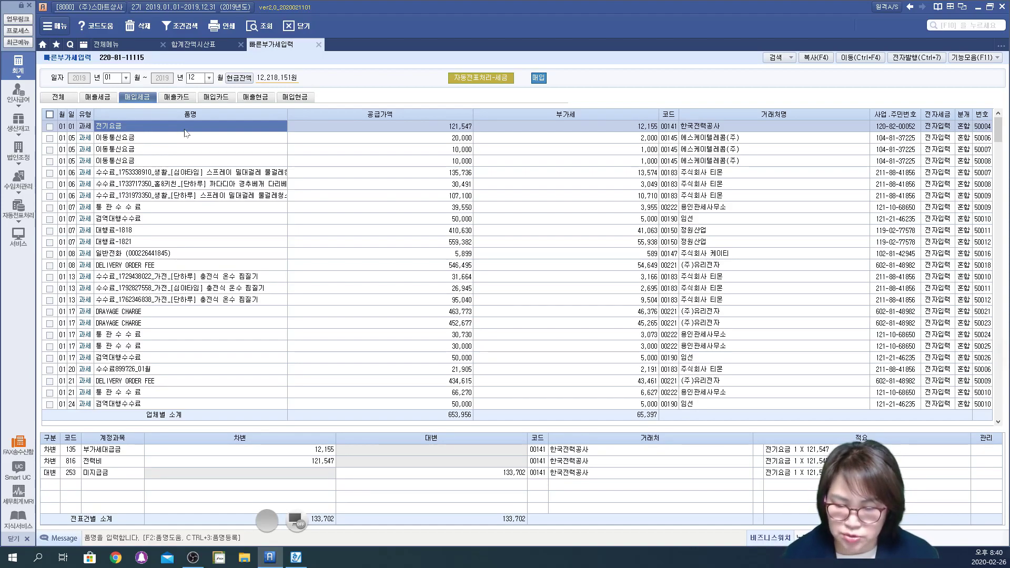
key(Down)
key(Down)
key(Down)
key(Down)
key(Down)
key(Down)
key(Down)
key(Down)
key(Down)
key(Down)
key(Down)
key(Down)
key(Down)
key(Down)
scroll(185, 133, down, 6)
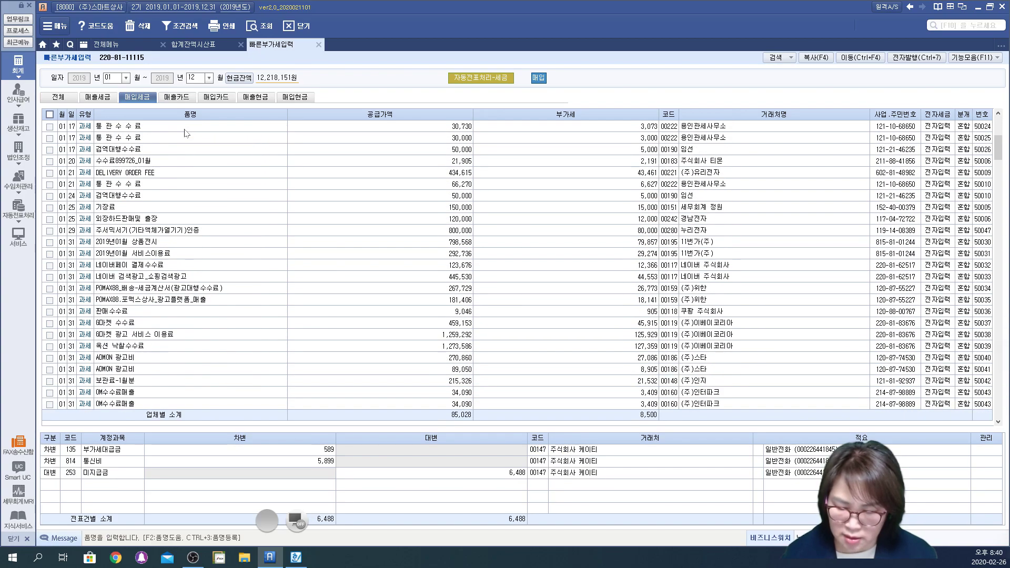
key(Down)
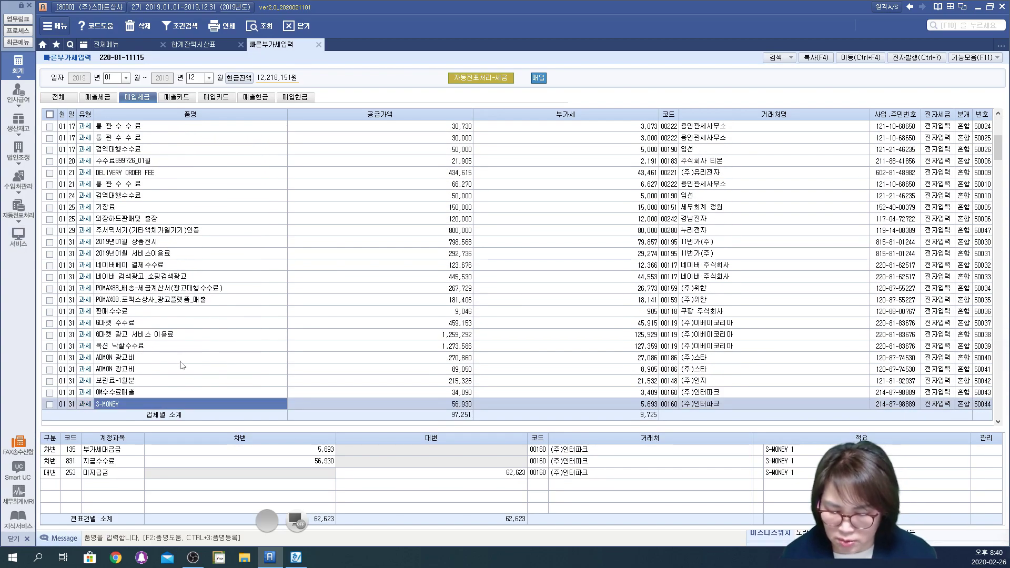
Step: Look through the purchase tax invoices from February to December, checking the journal entry of February's 기장료 item
scroll(180, 365, down, 9)
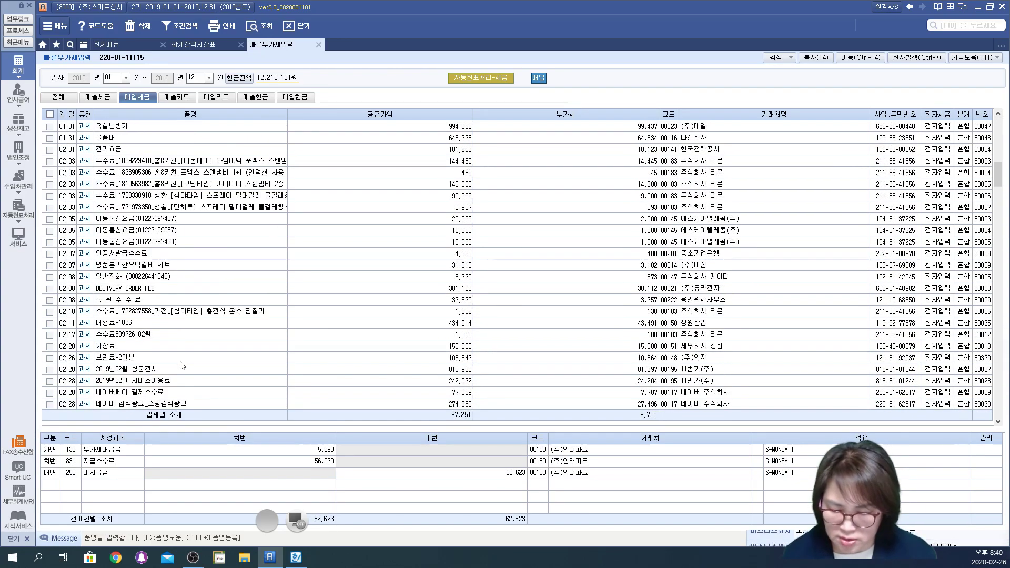
click(146, 349)
scroll(146, 349, down, 12)
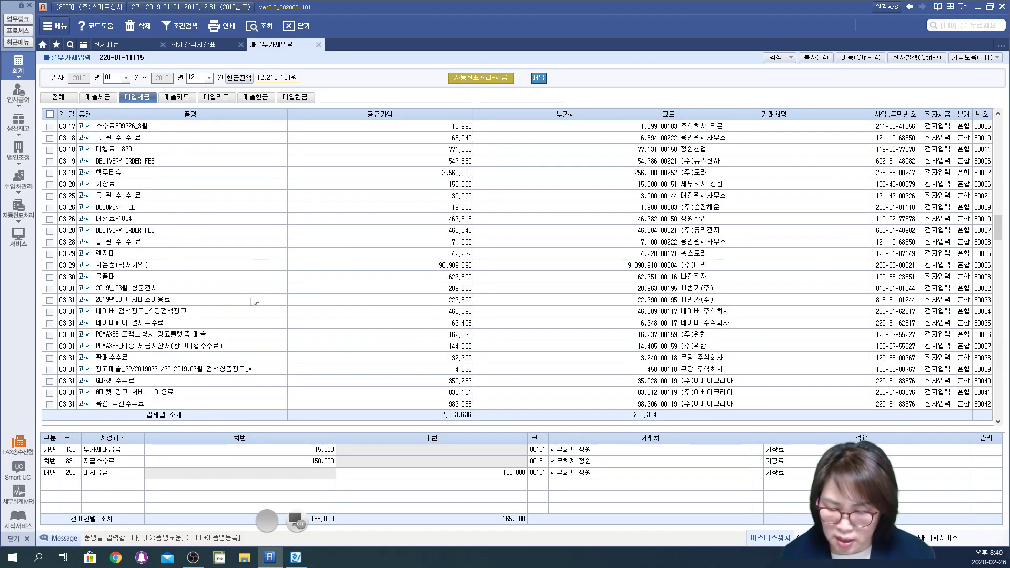
scroll(204, 320, down, 6)
scroll(227, 346, down, 10)
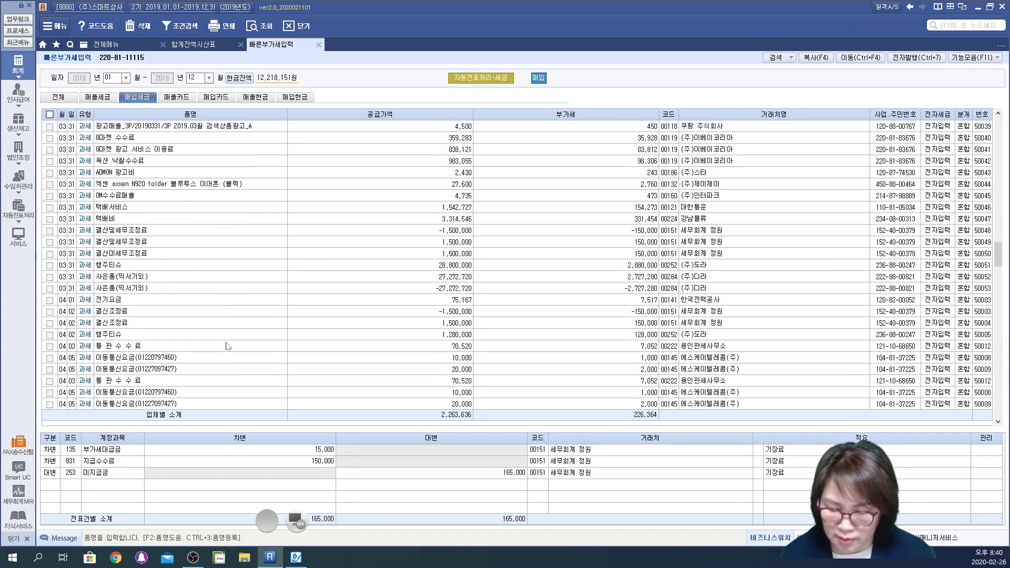
scroll(202, 354, down, 9)
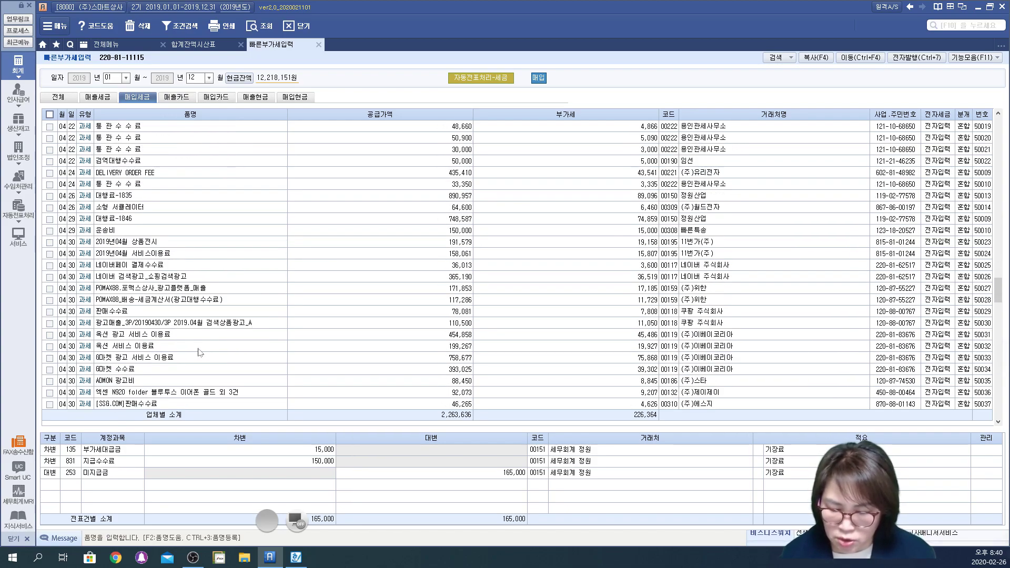
scroll(198, 350, down, 6)
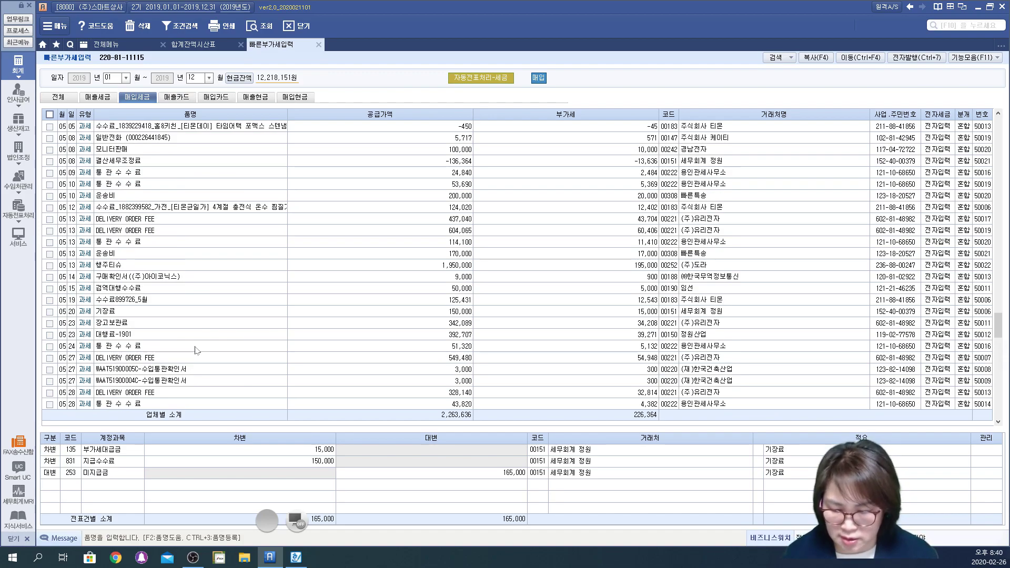
scroll(196, 350, down, 10)
scroll(195, 351, down, 5)
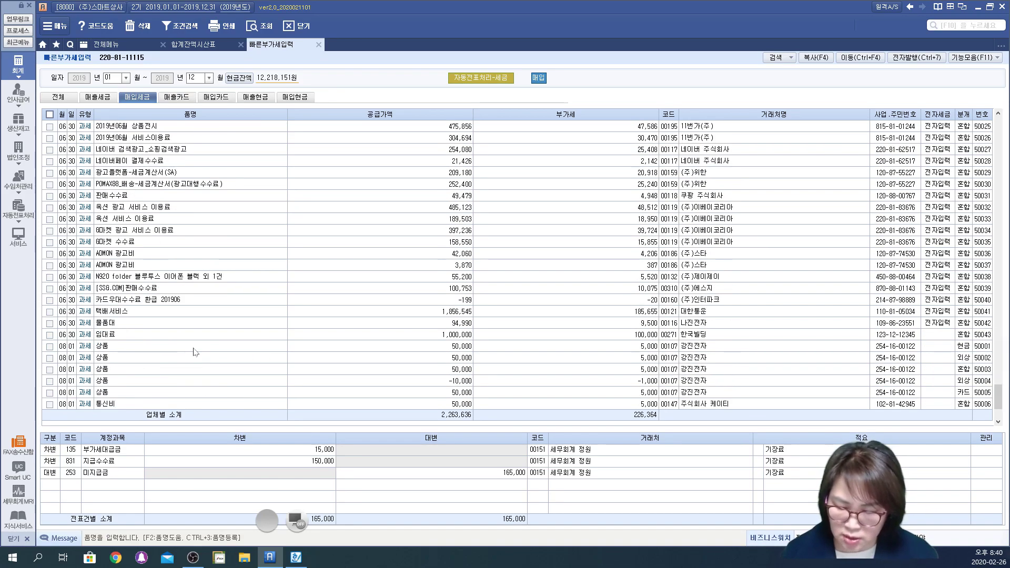
scroll(222, 351, down, 3)
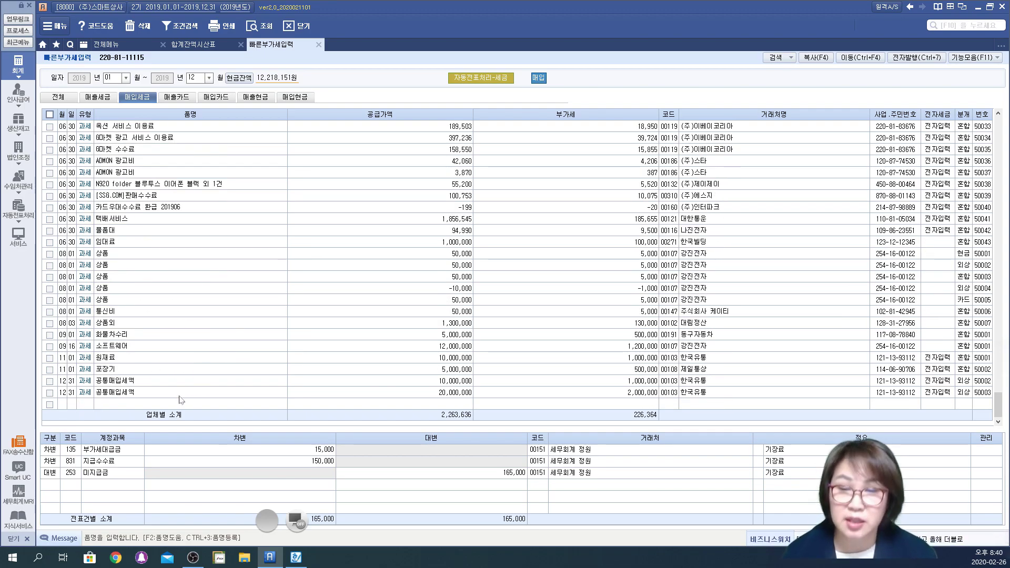
Step: Rename the 포장기 item dated 11/01 as 건물 물탱크 설치
click(133, 372)
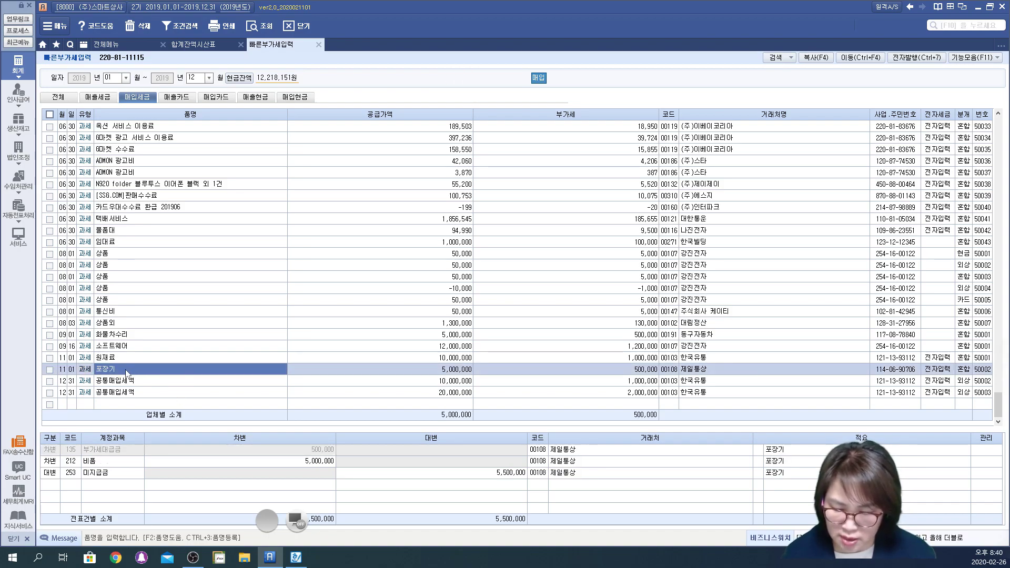
click(126, 372)
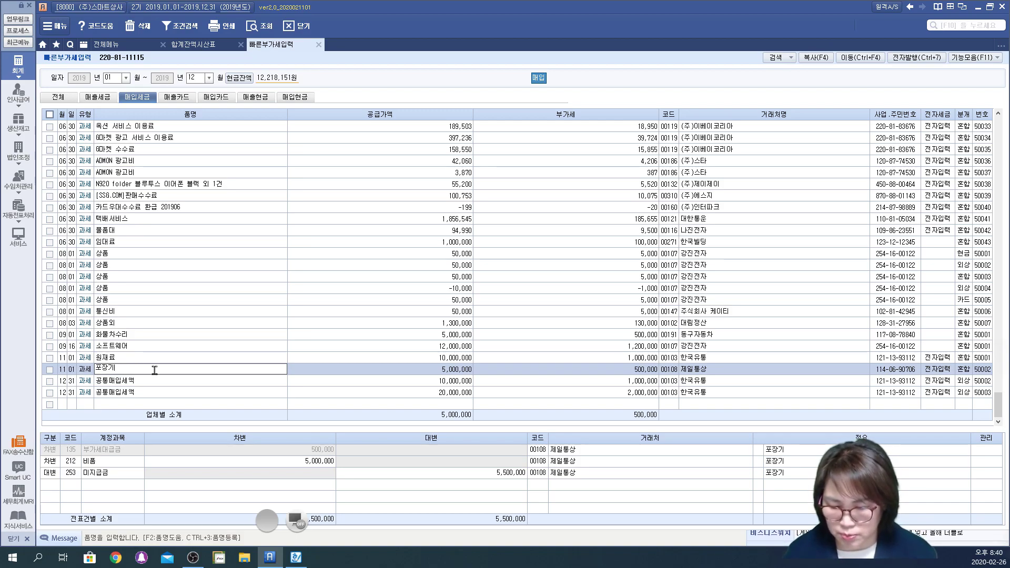
key(BackSpace)
key(BackSpace)
key(BackSpace)
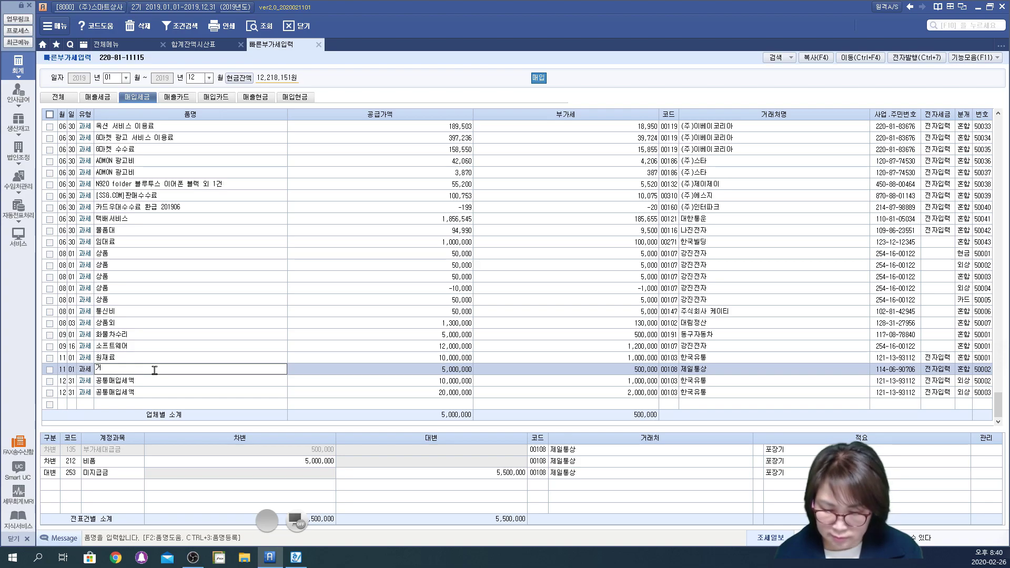
text(건물 비)
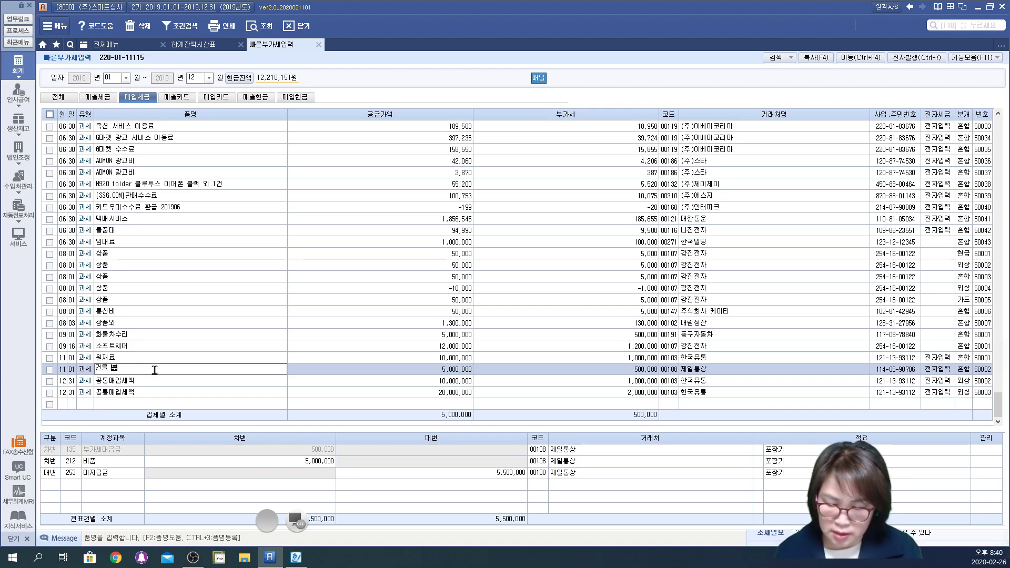
text(물탱크)
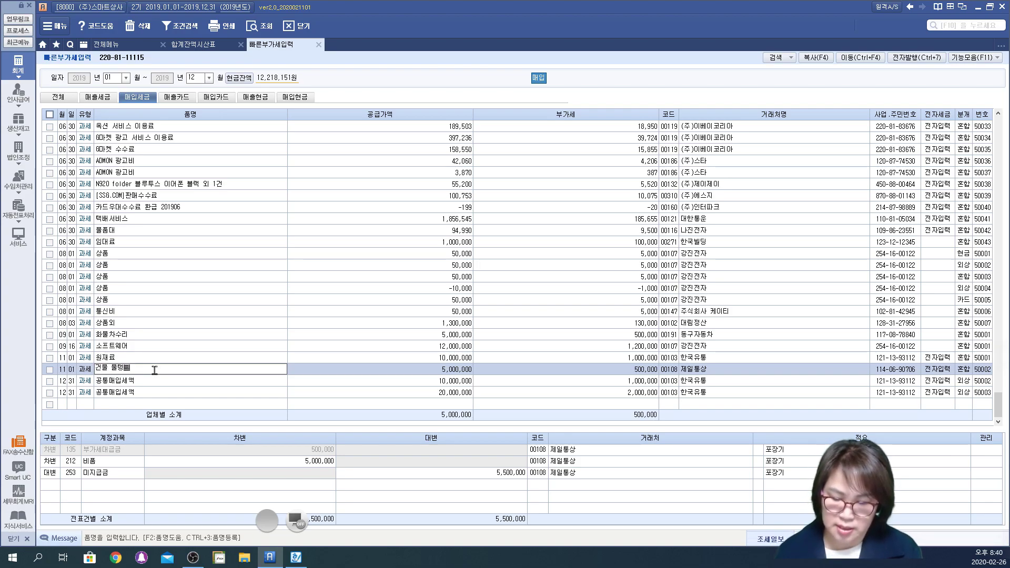
text(ㅅ)
text(설치)
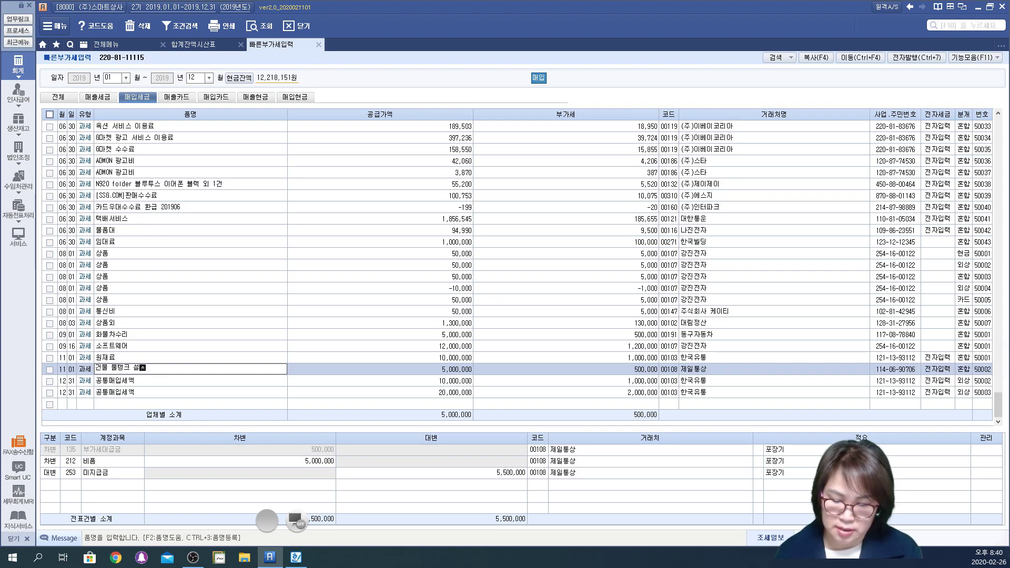
key(Return)
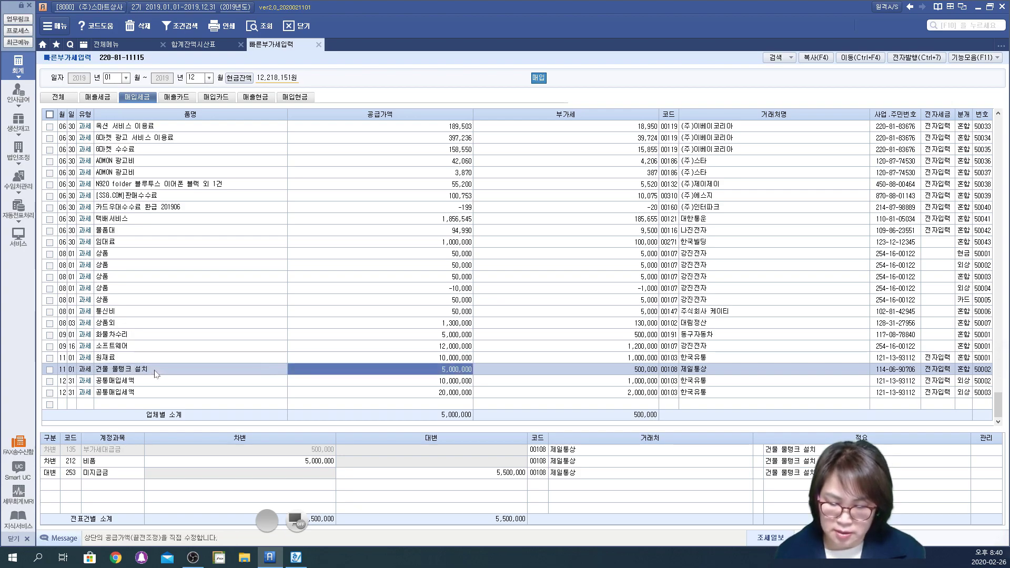
Step: Set the account code of the 5,000,000 debit line for 건물 물탱크 설치 to 820 수선비
click(70, 462)
text(830)
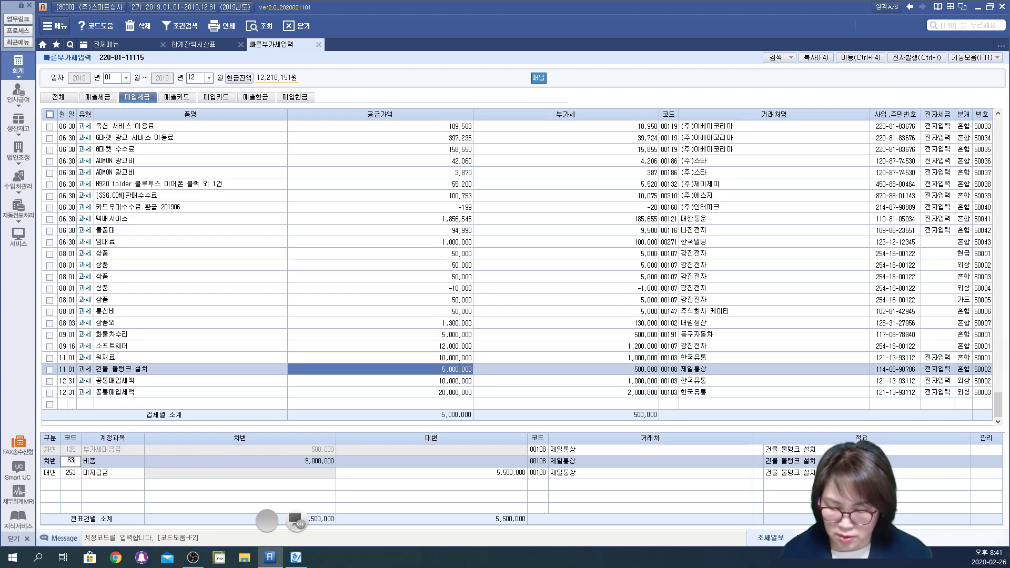
key(Return)
key(shift+Tab)
text(820)
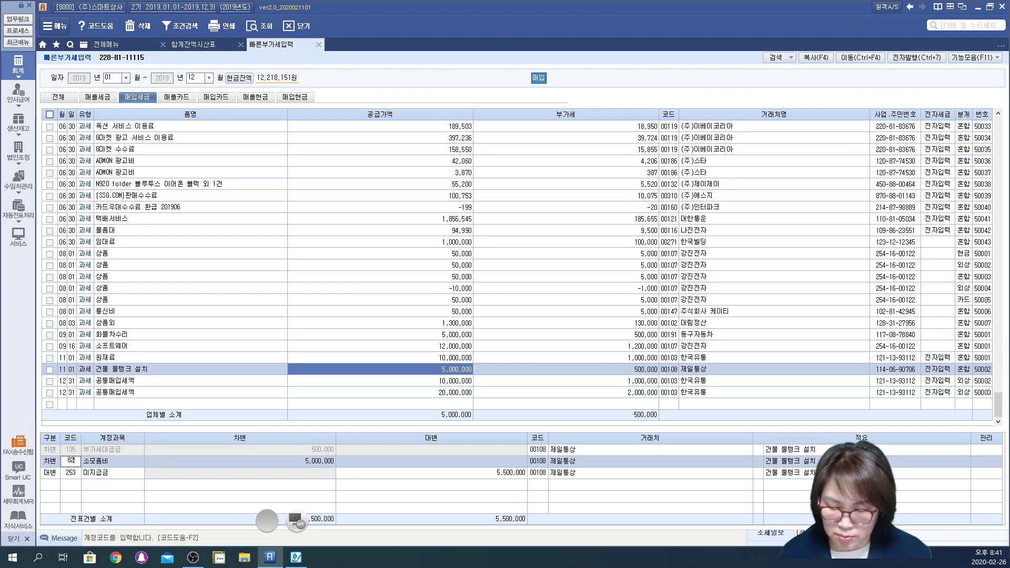
key(Return)
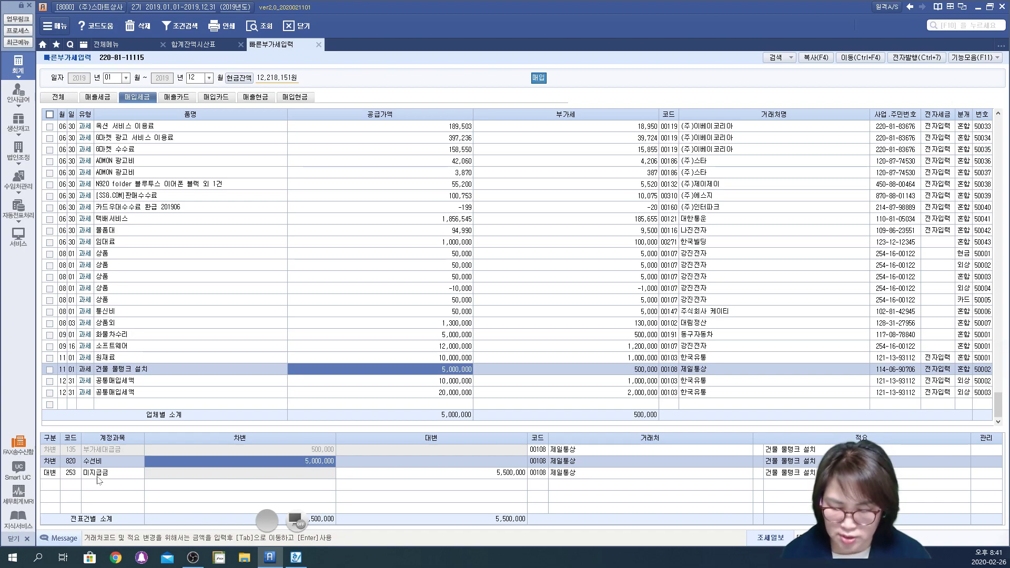
key(shift+Tab)
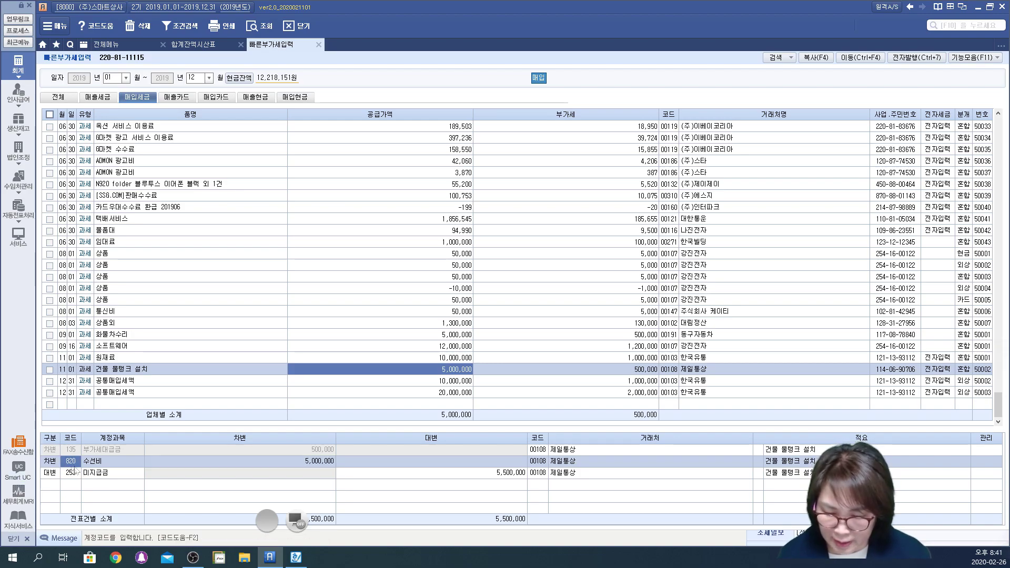
click(291, 461)
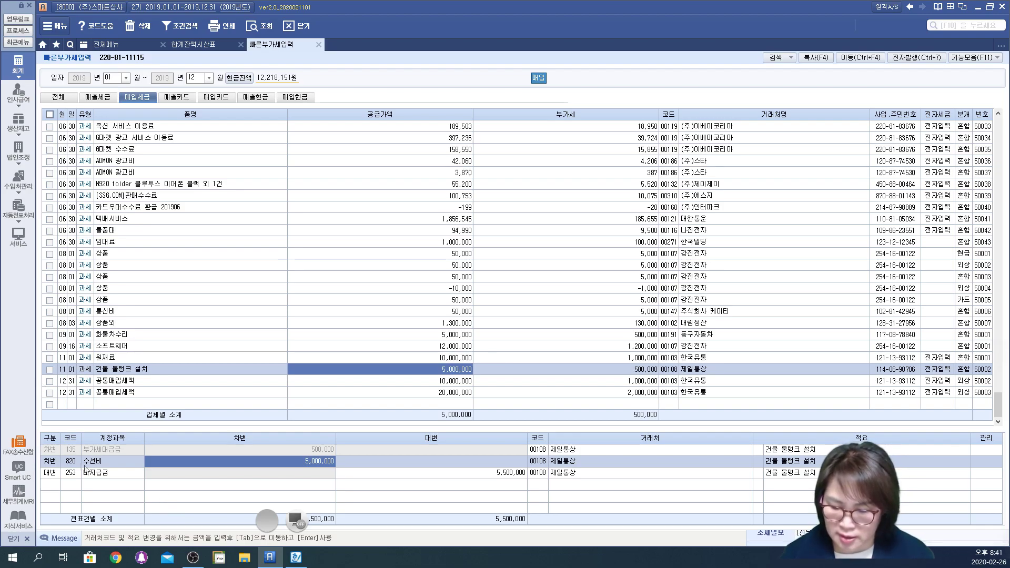
click(69, 462)
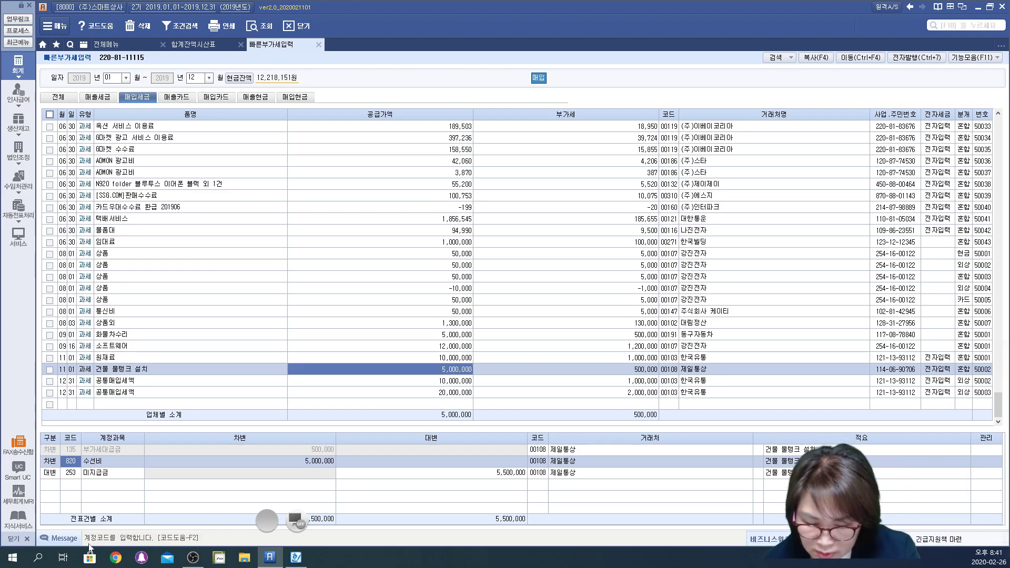
Step: Circle 건물 물탱크 설치, underline 수선비, handwrite a note about correcting it to 건물, and clear the pen markings
click(295, 521)
mouse_move(132, 379)
mouse_down()
mouse_move(167, 363)
mouse_move(136, 392)
mouse_up()
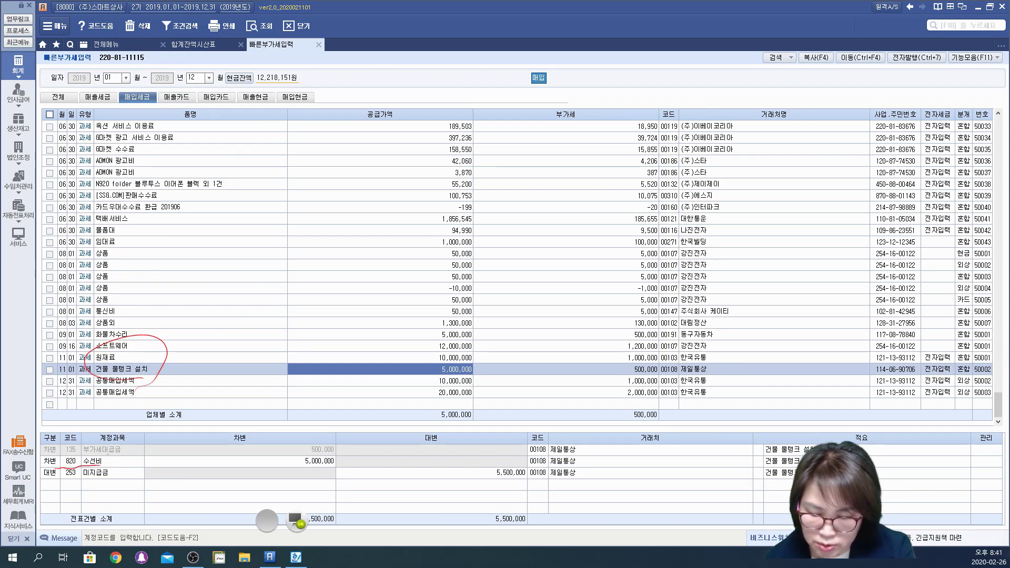
mouse_move(158, 450)
mouse_down()
mouse_move(196, 470)
mouse_move(215, 436)
mouse_move(213, 466)
mouse_move(163, 476)
mouse_move(239, 473)
mouse_move(237, 436)
mouse_move(247, 465)
mouse_move(307, 392)
mouse_move(324, 436)
mouse_move(352, 402)
mouse_move(368, 421)
mouse_move(399, 389)
mouse_move(452, 373)
mouse_move(513, 379)
mouse_move(590, 342)
mouse_move(604, 363)
mouse_move(634, 363)
mouse_move(652, 348)
mouse_move(674, 371)
mouse_move(741, 331)
mouse_move(699, 351)
mouse_up()
drag(405, 463, 447, 478)
mouse_move(472, 430)
mouse_down()
mouse_move(536, 436)
mouse_move(599, 399)
mouse_move(615, 428)
mouse_move(658, 381)
mouse_move(673, 419)
mouse_move(652, 423)
mouse_up()
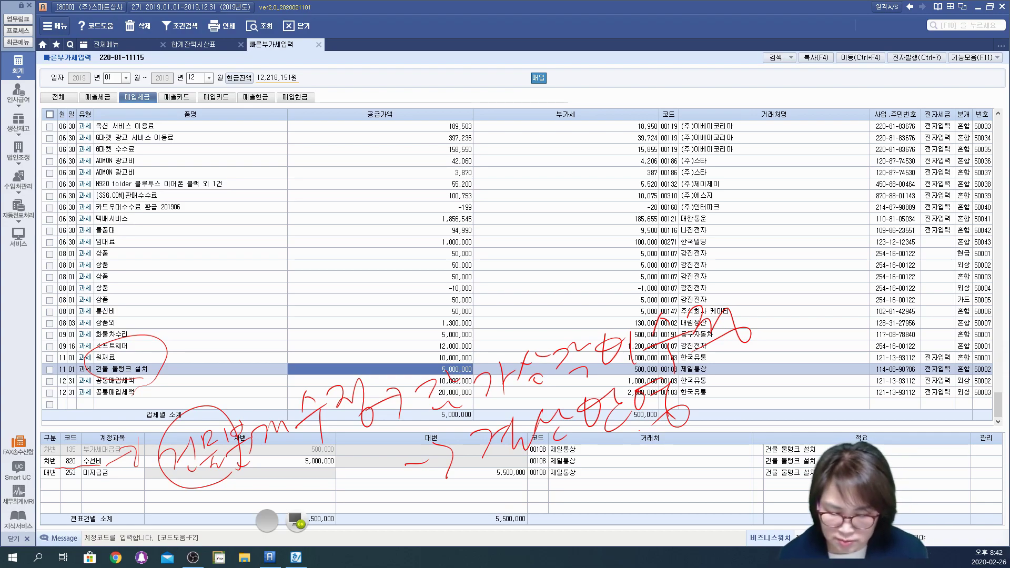
click(294, 519)
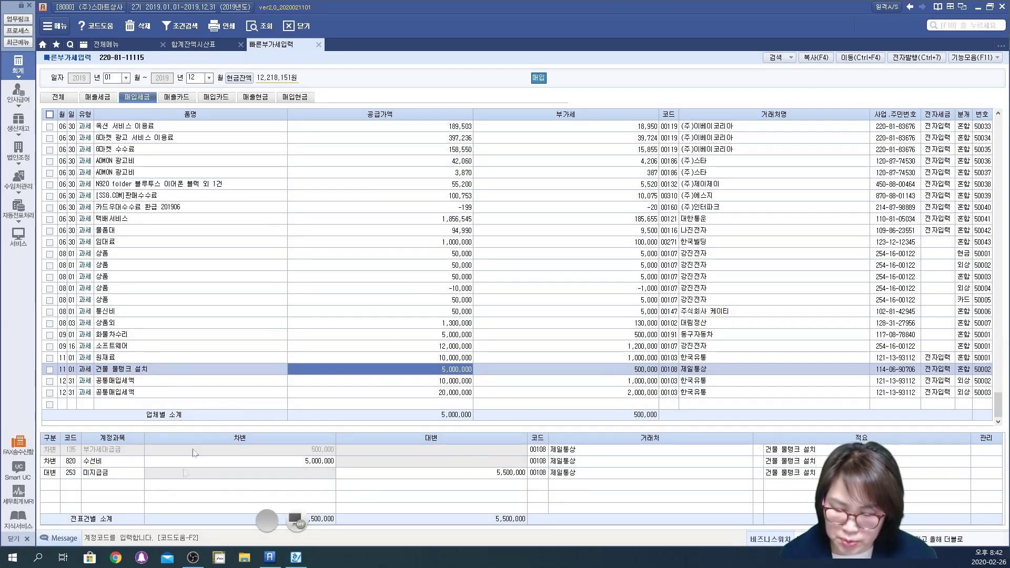
Step: Open fixed asset registration, check the 건물 balance in the trial balance, and limit the asset list to account 202 건물
click(109, 46)
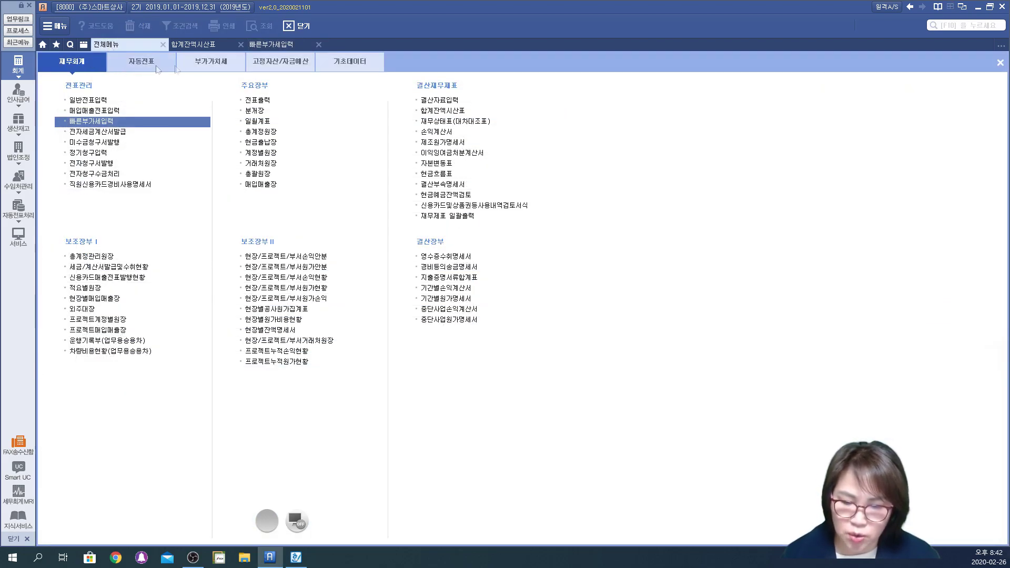
click(291, 61)
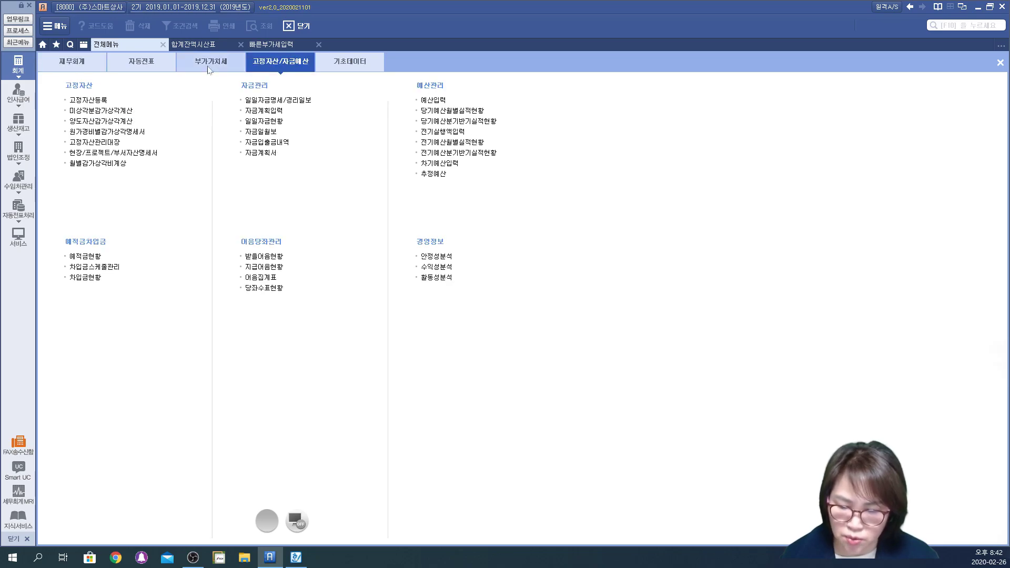
click(83, 100)
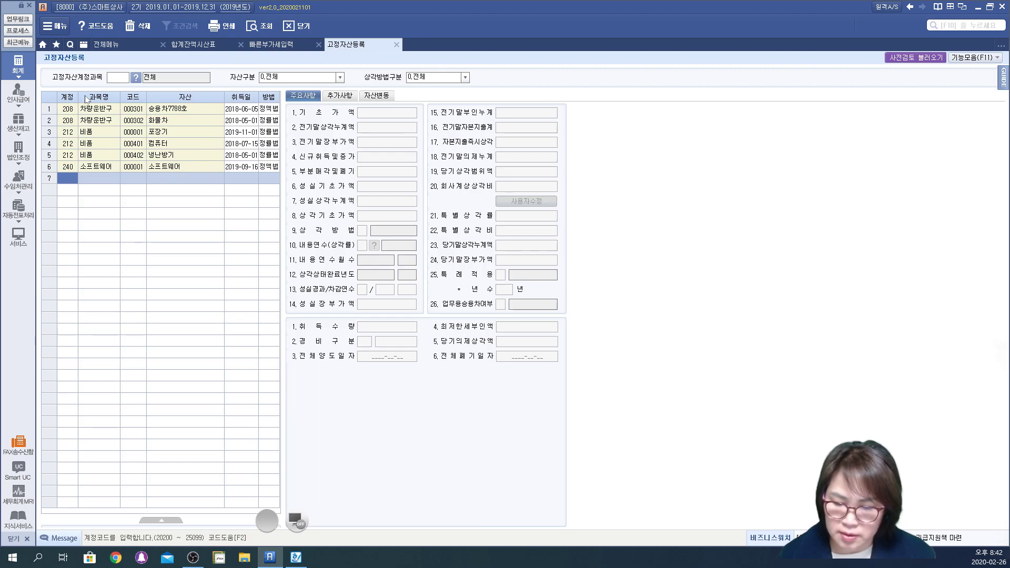
click(194, 44)
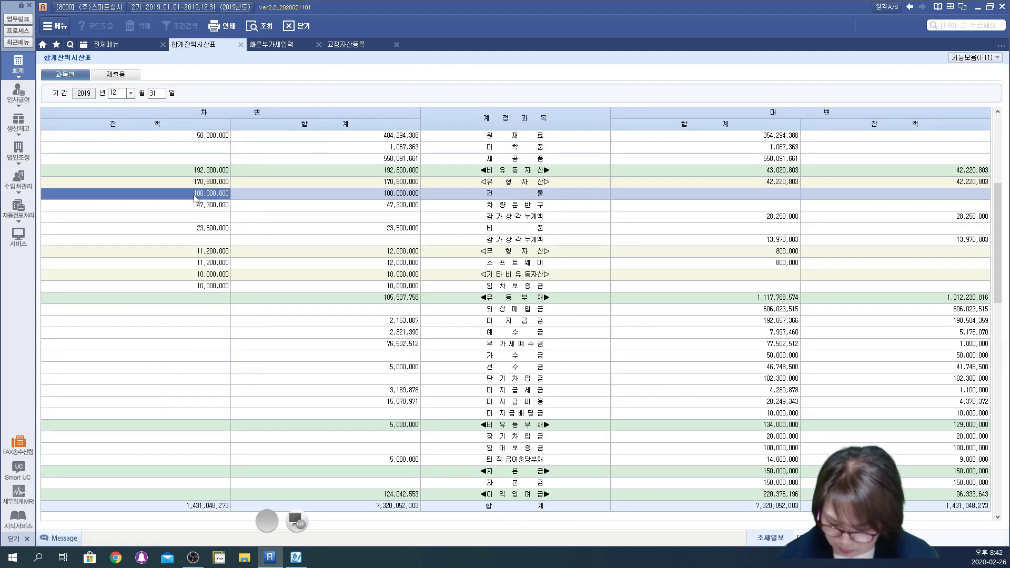
click(350, 46)
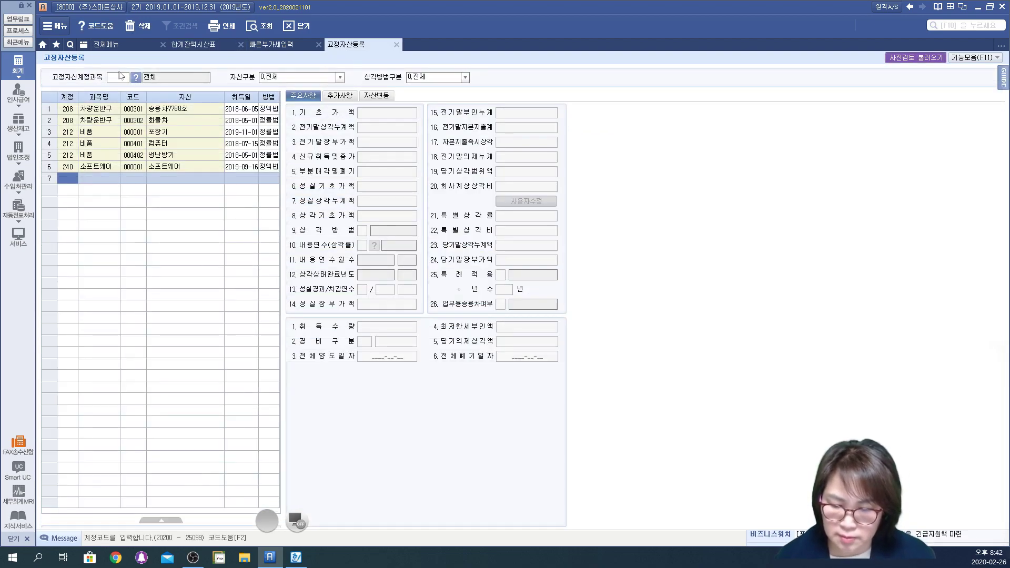
click(119, 77)
text(202)
key(Return)
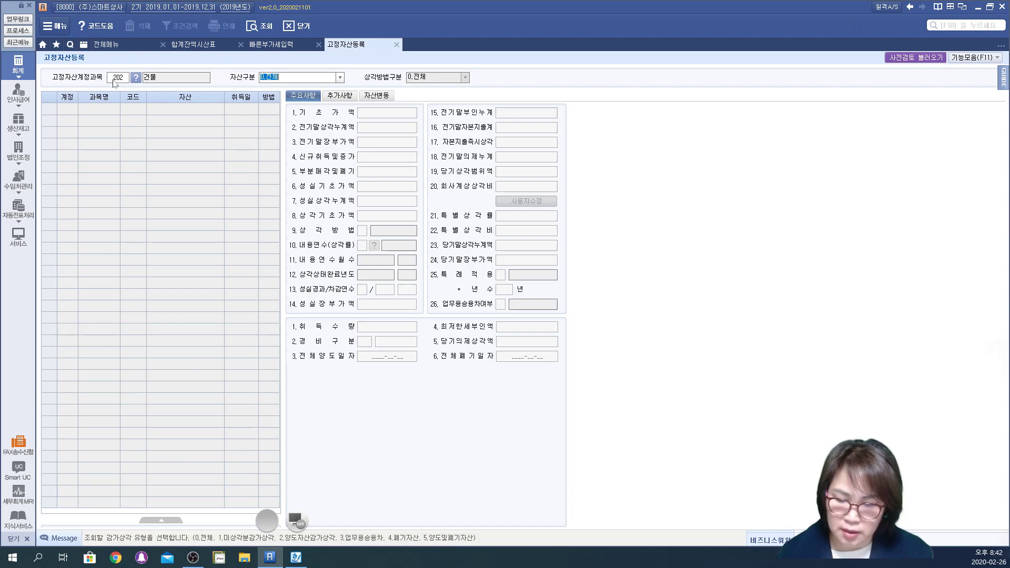
Step: Register the asset 건물 with code 000101 and acquisition date 2018-01-01
key(Return)
text(10)
key(Return)
text(건물)
key(Return)
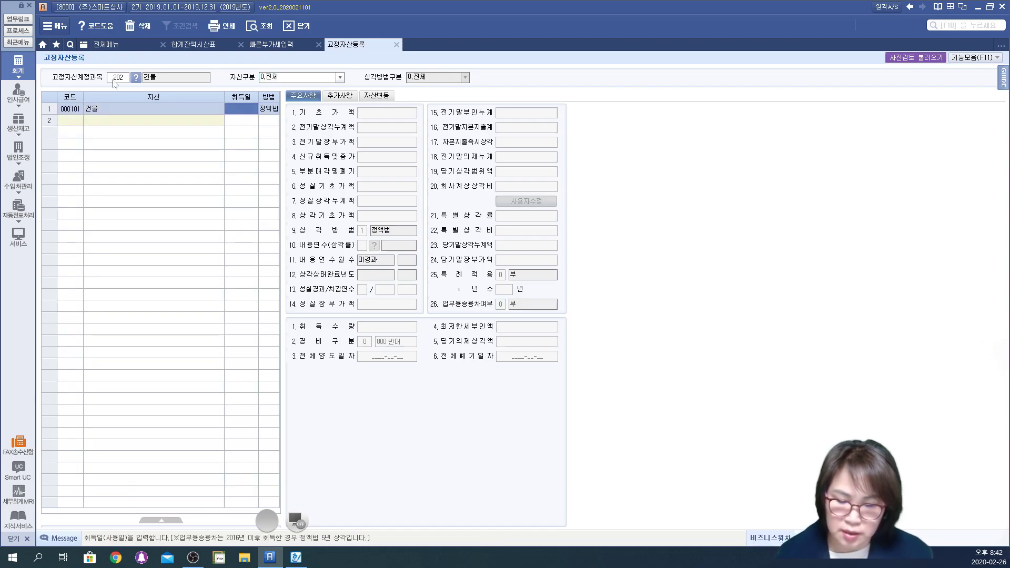
text(2)
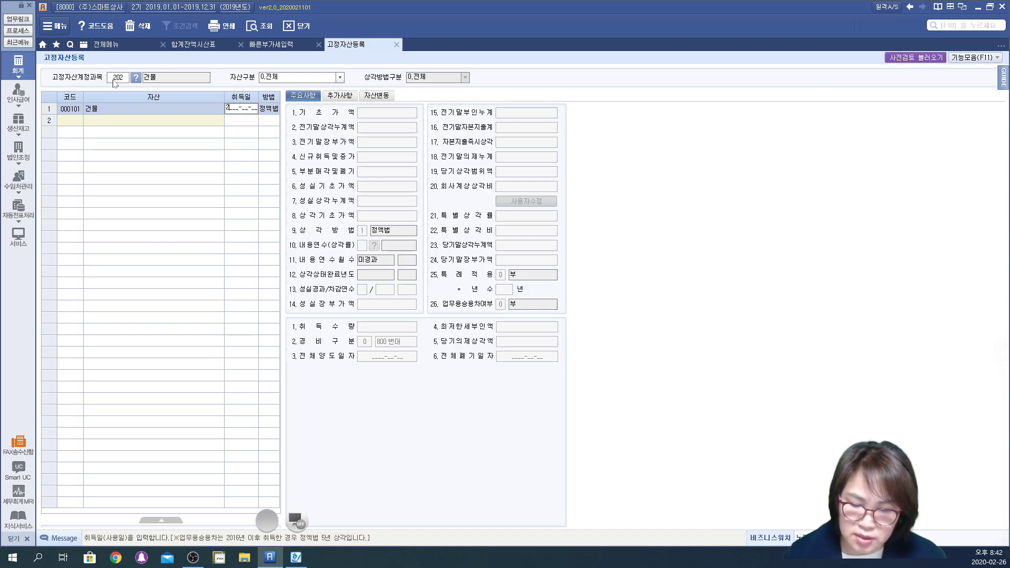
text(018-)
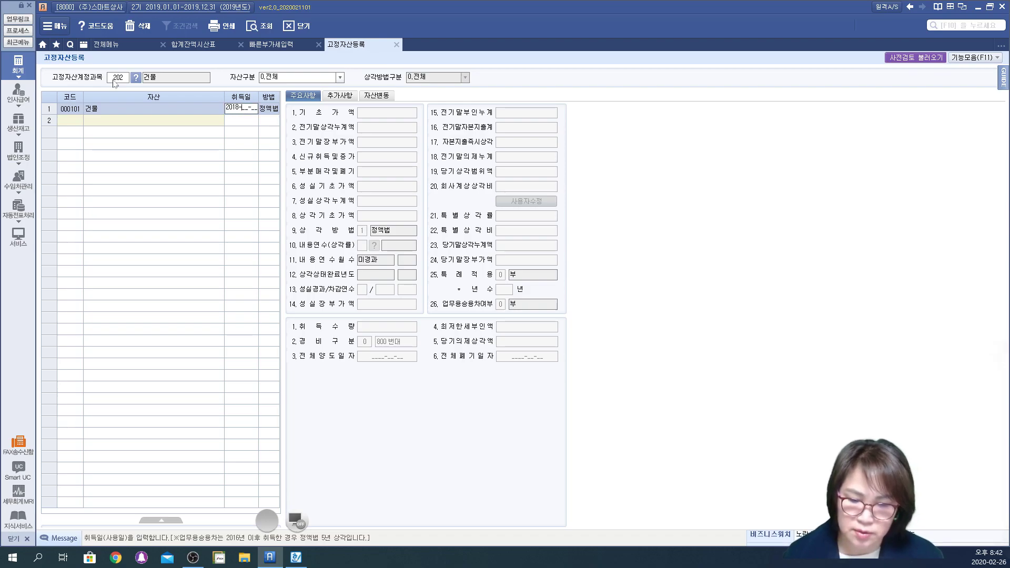
text(01-01)
key(Return)
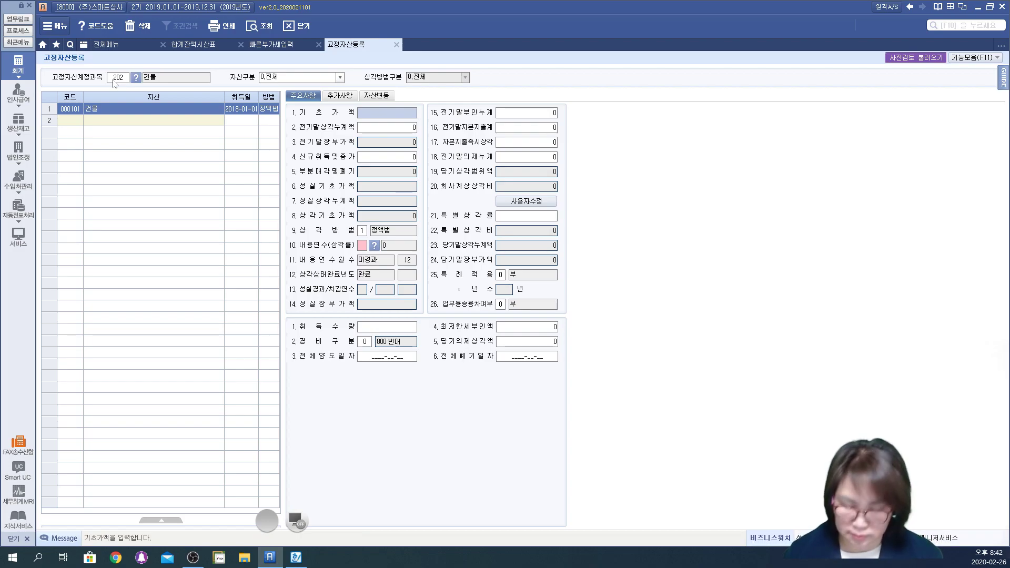
Step: Set the building's 기초가액 to 100,000,000 and its useful life to 20 years
text(100000000)
key(Return)
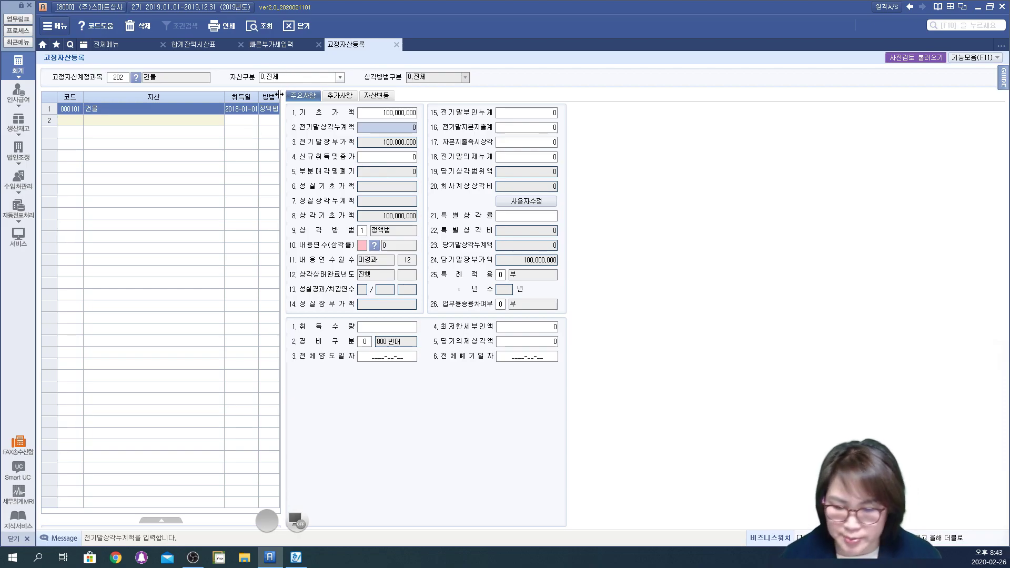
click(364, 248)
text(20)
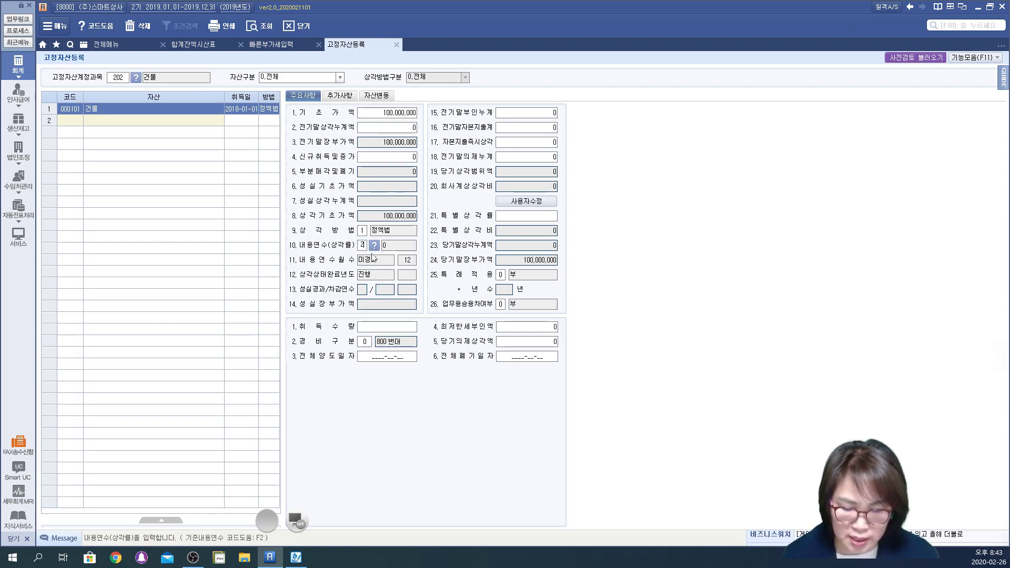
key(Return)
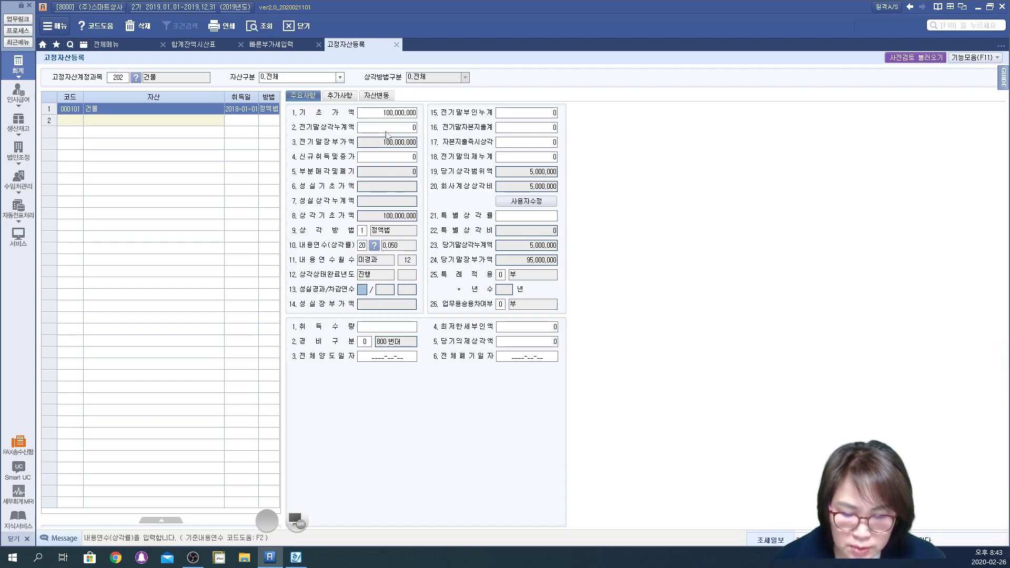
Step: Set the building's 신규취득및증가 amount to 5,000,000
click(369, 160)
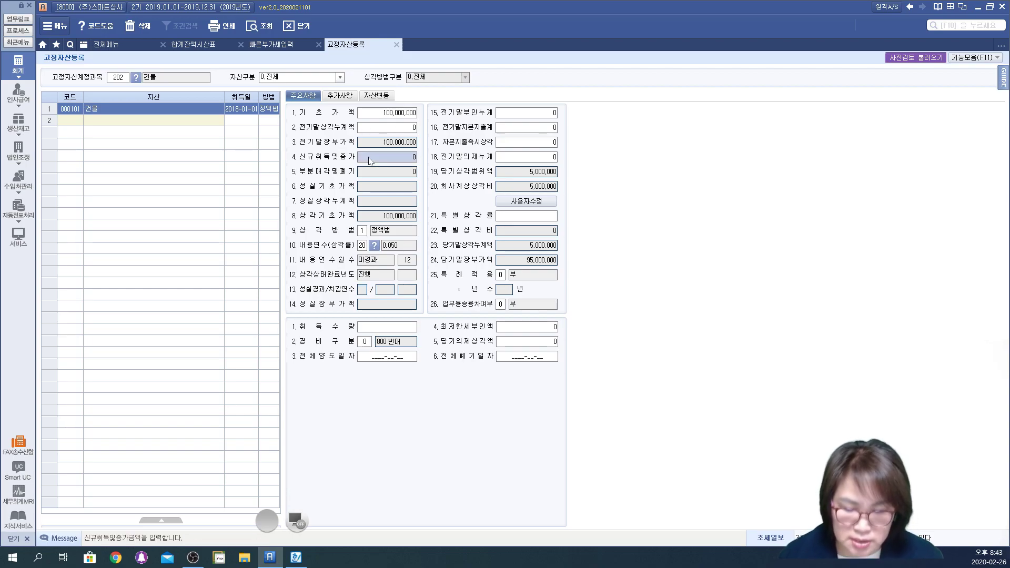
text(5000000)
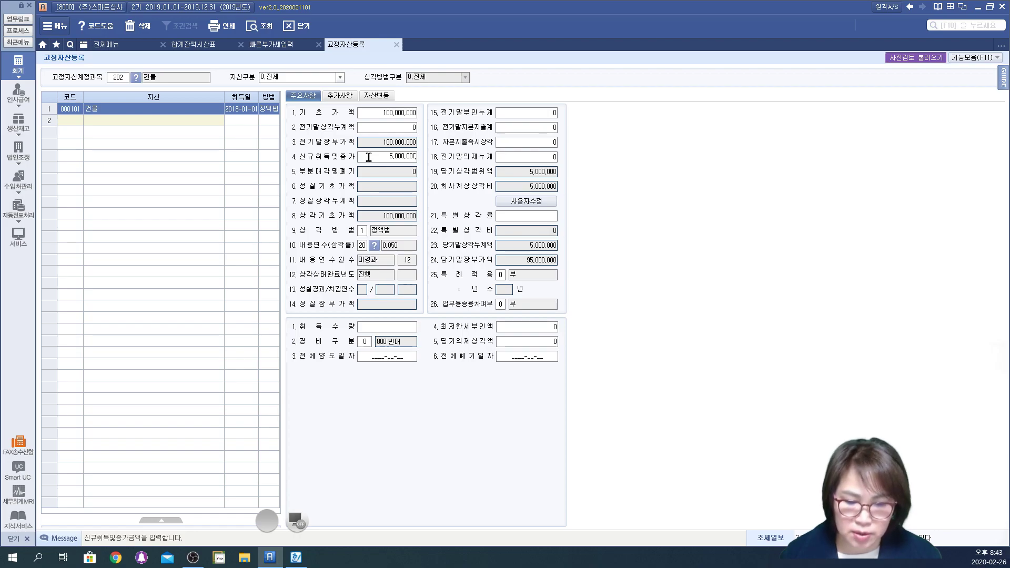
key(Return)
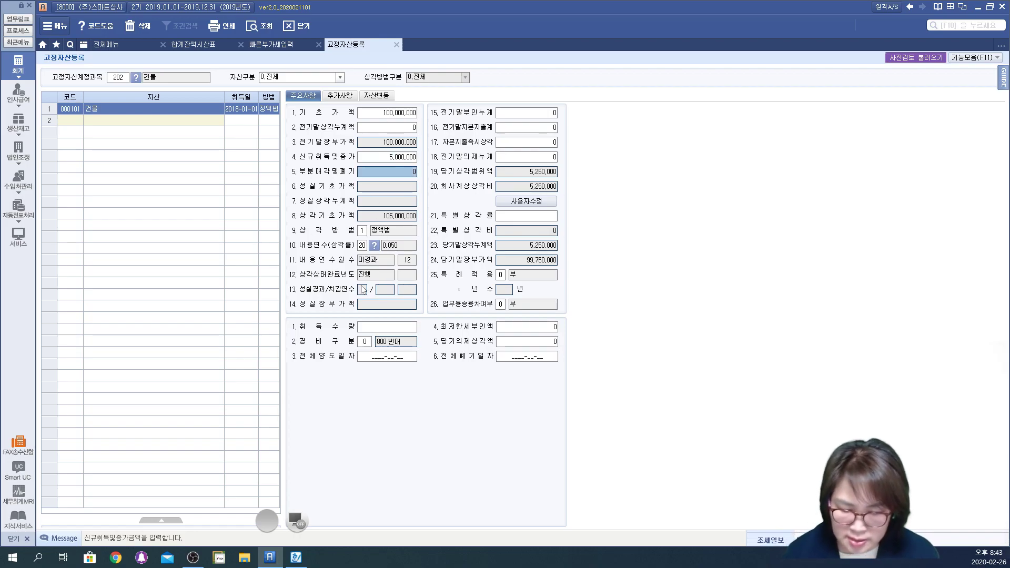
Step: Circle the useful life and the cost amounts, and handwrite 5,250,000 beside an arrow from 회사계상상각비
click(297, 522)
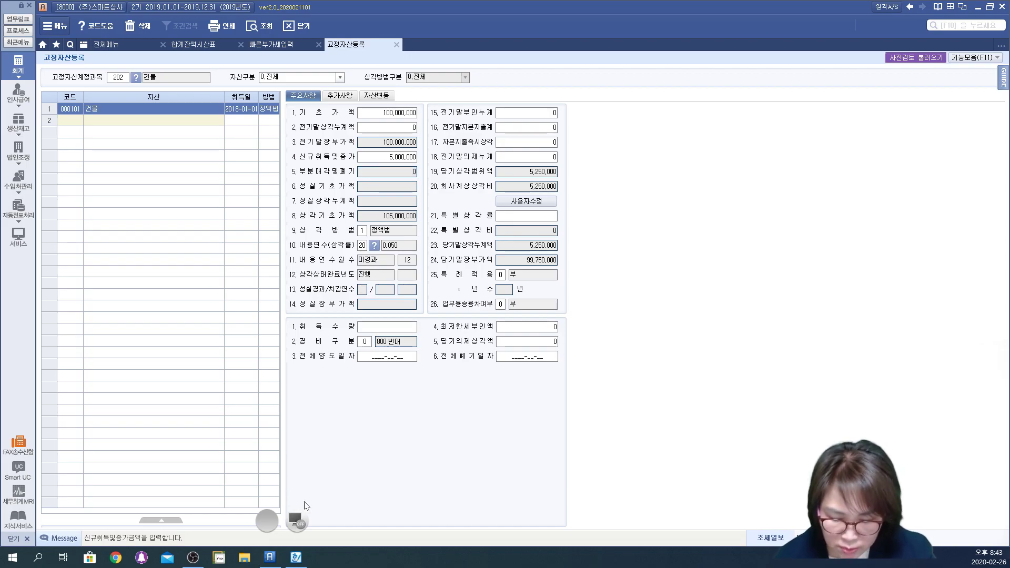
click(303, 522)
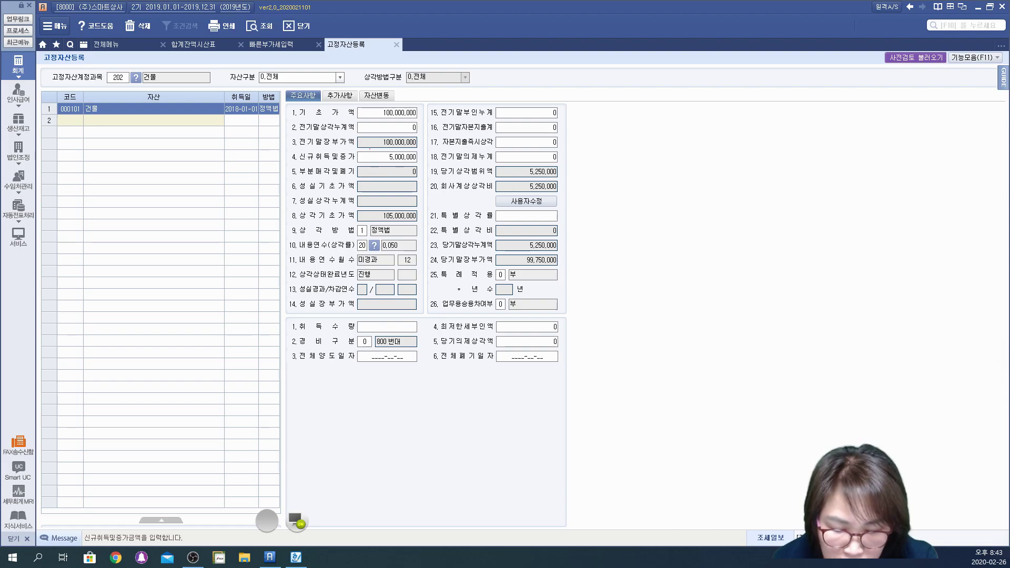
drag(369, 230, 399, 262)
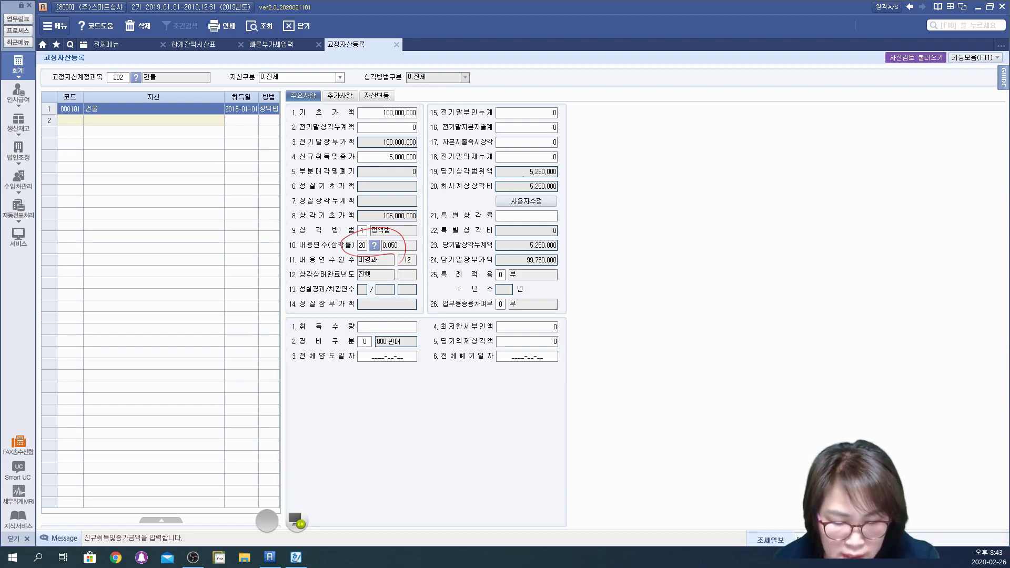
mouse_move(418, 168)
mouse_down()
mouse_move(359, 160)
mouse_move(426, 165)
mouse_move(409, 191)
mouse_up()
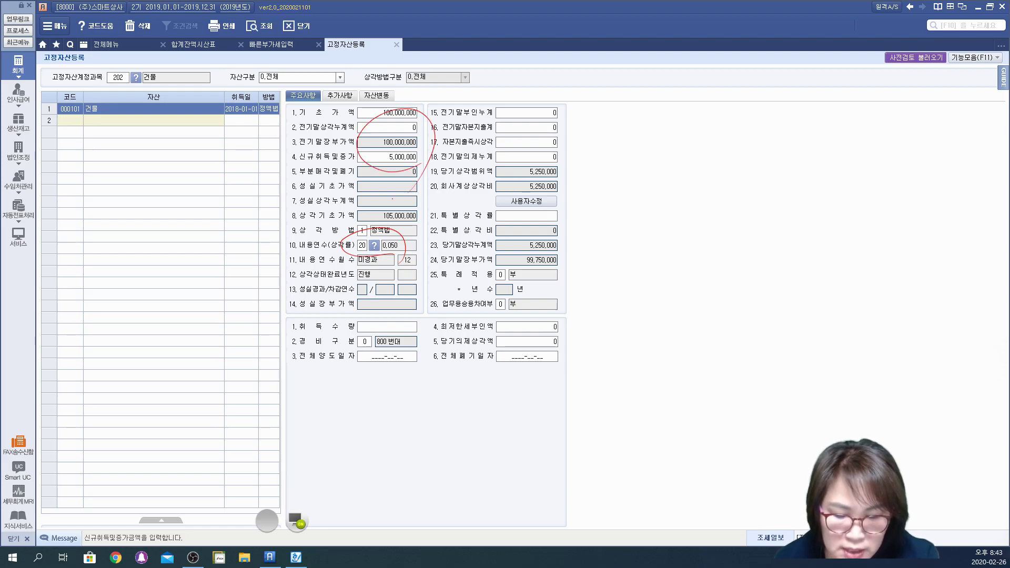
mouse_move(500, 192)
mouse_down()
mouse_move(595, 188)
mouse_move(595, 206)
mouse_up()
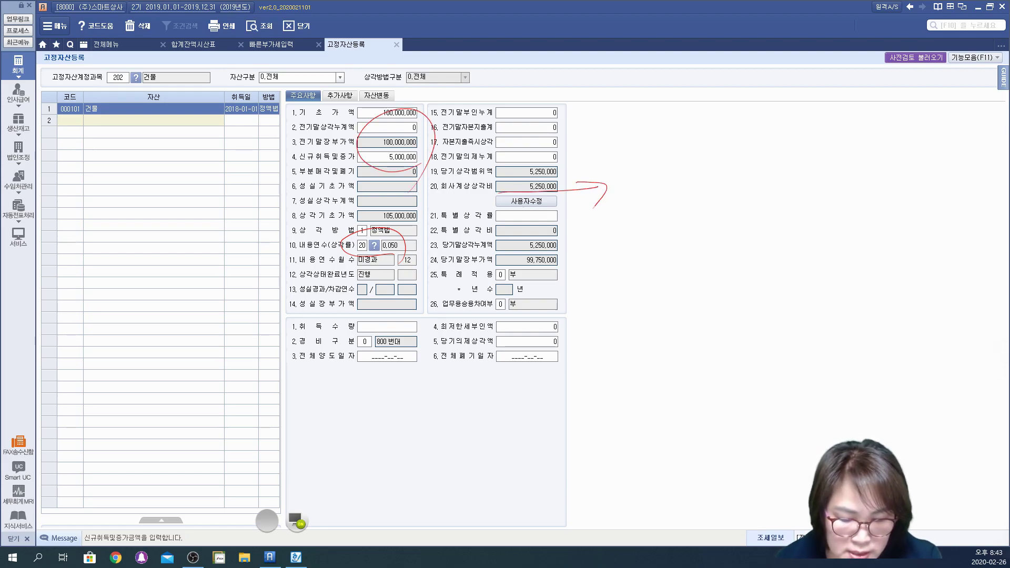
mouse_move(631, 160)
mouse_down()
mouse_move(643, 202)
mouse_move(633, 213)
mouse_up()
drag(657, 184, 677, 206)
drag(673, 188, 779, 192)
Step: Handwrite the debit line 차변) 감가상각비 in the blank area beside the asset details
drag(585, 259, 587, 286)
mouse_move(607, 254)
mouse_down()
mouse_move(609, 297)
mouse_move(620, 274)
mouse_move(623, 287)
mouse_up()
mouse_move(623, 266)
mouse_down()
mouse_move(640, 263)
mouse_move(648, 286)
mouse_up()
drag(657, 260, 673, 276)
mouse_move(639, 240)
mouse_down()
mouse_move(653, 297)
mouse_move(635, 321)
mouse_up()
drag(683, 251, 690, 286)
drag(688, 261, 701, 260)
drag(672, 283, 715, 281)
mouse_move(726, 248)
mouse_down()
mouse_move(725, 288)
mouse_move(742, 261)
mouse_up()
drag(739, 262, 771, 263)
drag(742, 274, 785, 271)
drag(793, 251, 818, 271)
drag(836, 247, 839, 276)
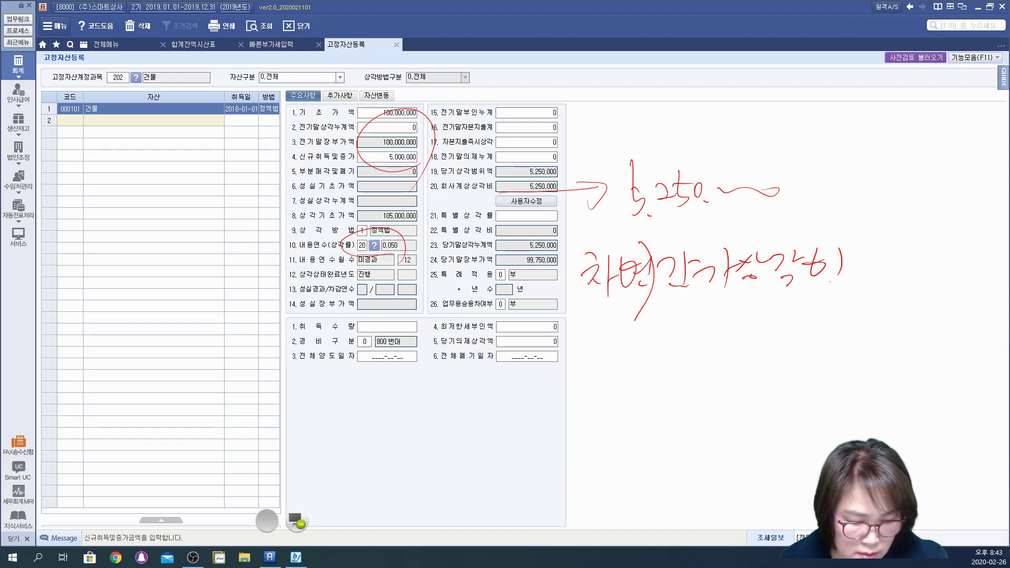
Step: Handwrite the 대변 line for accumulated depreciation, add 5,250,000 to both entry lines, and clear the pen markings
drag(578, 341, 600, 336)
drag(587, 343, 605, 351)
drag(621, 331, 654, 376)
mouse_move(648, 321)
mouse_down()
mouse_move(660, 372)
mouse_move(668, 347)
mouse_move(786, 333)
mouse_up()
mouse_move(773, 336)
mouse_down()
mouse_move(774, 393)
mouse_move(815, 324)
mouse_move(840, 349)
mouse_up()
mouse_move(865, 230)
mouse_down()
mouse_move(878, 281)
mouse_move(904, 267)
mouse_up()
mouse_move(917, 229)
mouse_down()
mouse_move(910, 262)
mouse_move(922, 276)
mouse_up()
mouse_move(927, 254)
mouse_down()
mouse_move(935, 264)
mouse_move(964, 260)
mouse_up()
mouse_move(882, 317)
mouse_down()
mouse_move(874, 356)
mouse_move(916, 339)
mouse_up()
mouse_move(926, 310)
mouse_down()
mouse_move(922, 345)
mouse_move(933, 327)
mouse_up()
mouse_move(934, 323)
mouse_down()
mouse_move(942, 336)
mouse_move(970, 332)
mouse_move(961, 329)
mouse_up()
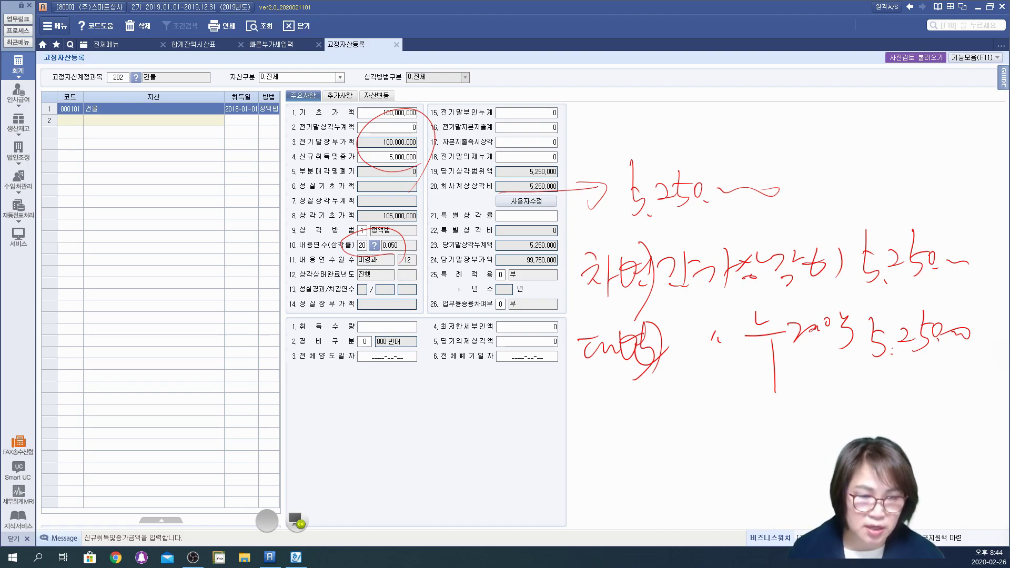
click(295, 519)
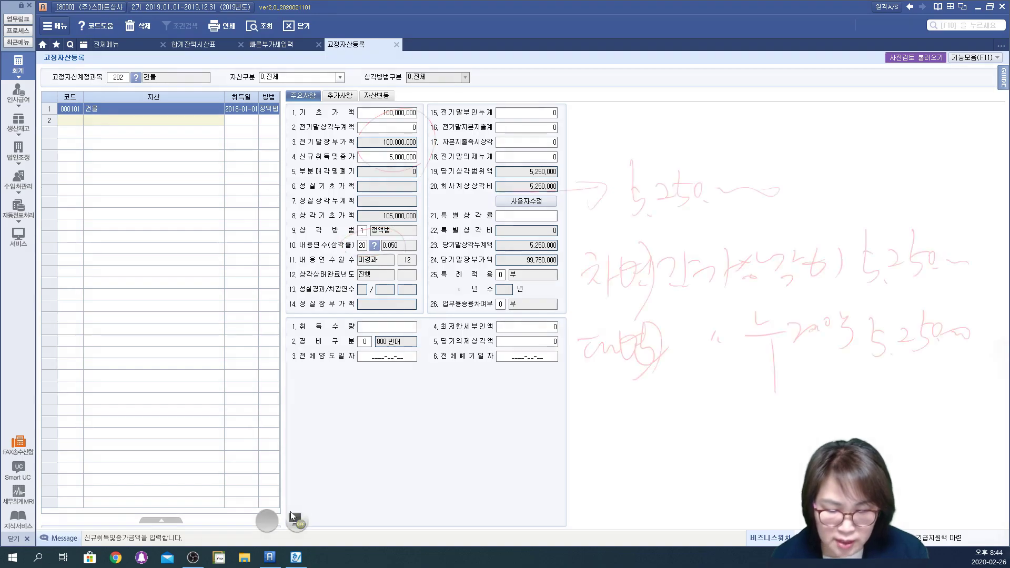
Step: Clear the building's 신규취득및증가 amount and enter 5,000,000 as 자본지출즉시상각 instead
click(367, 162)
key(Delete)
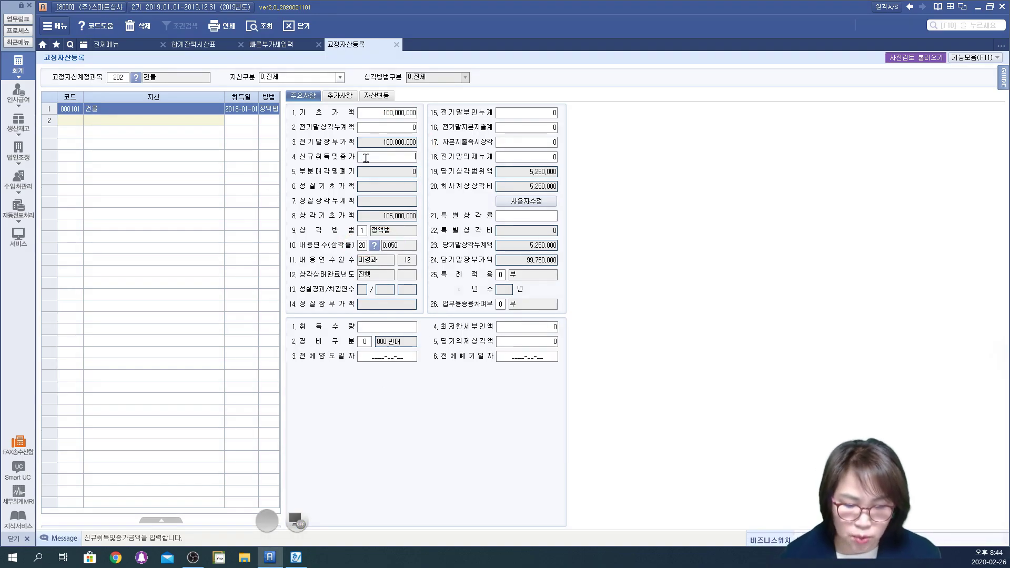
key(Return)
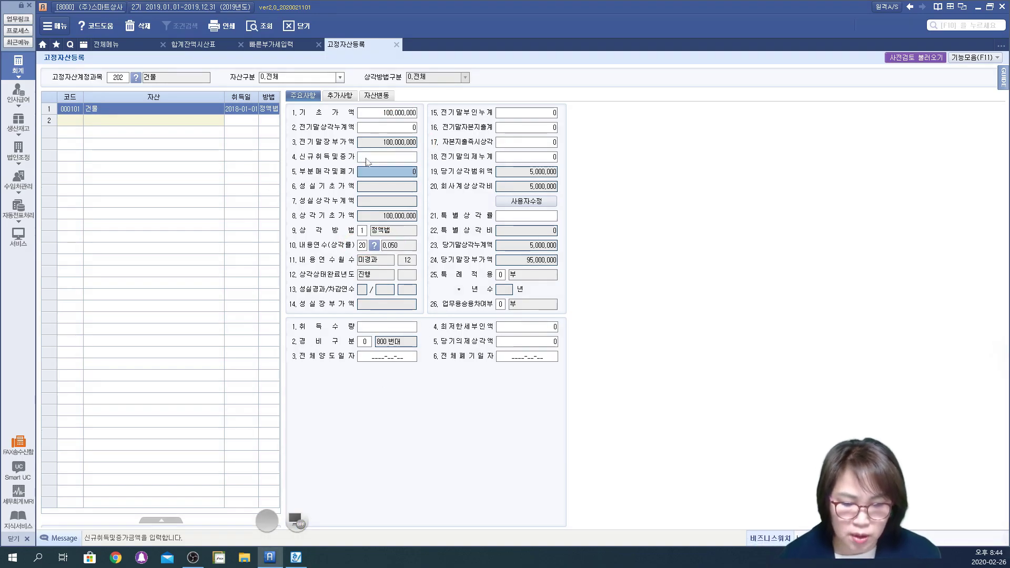
click(523, 143)
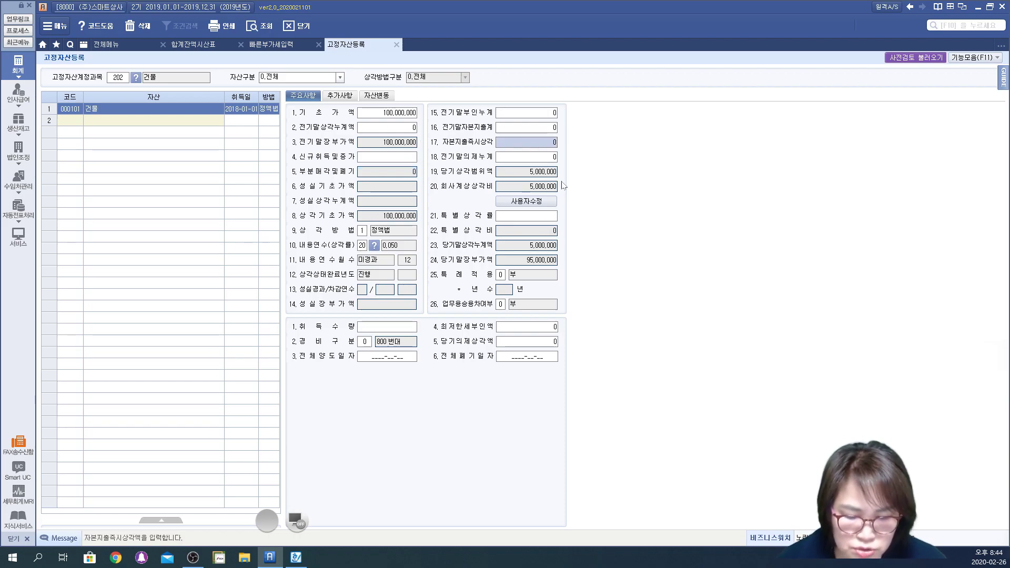
text(5000000)
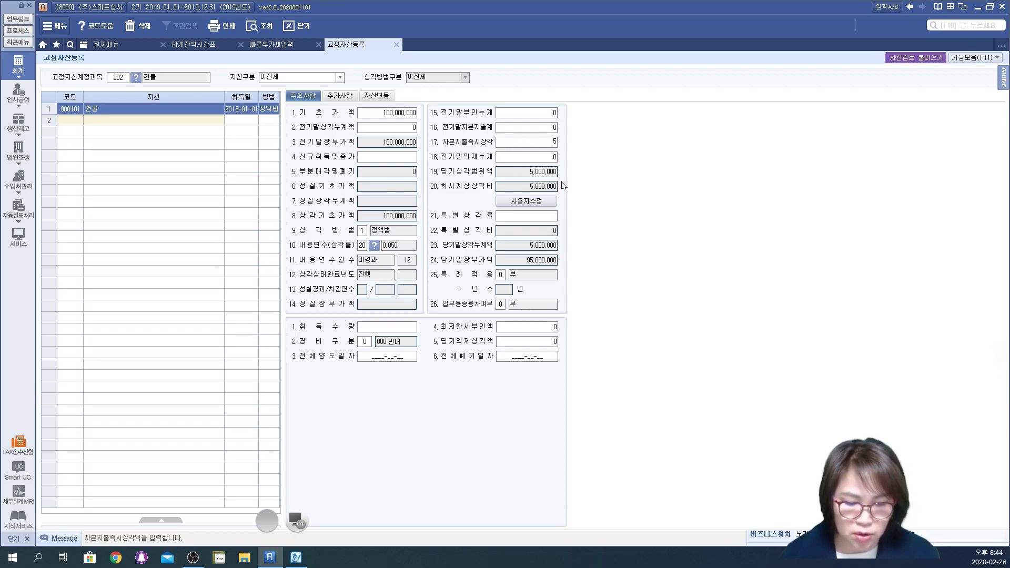
key(Return)
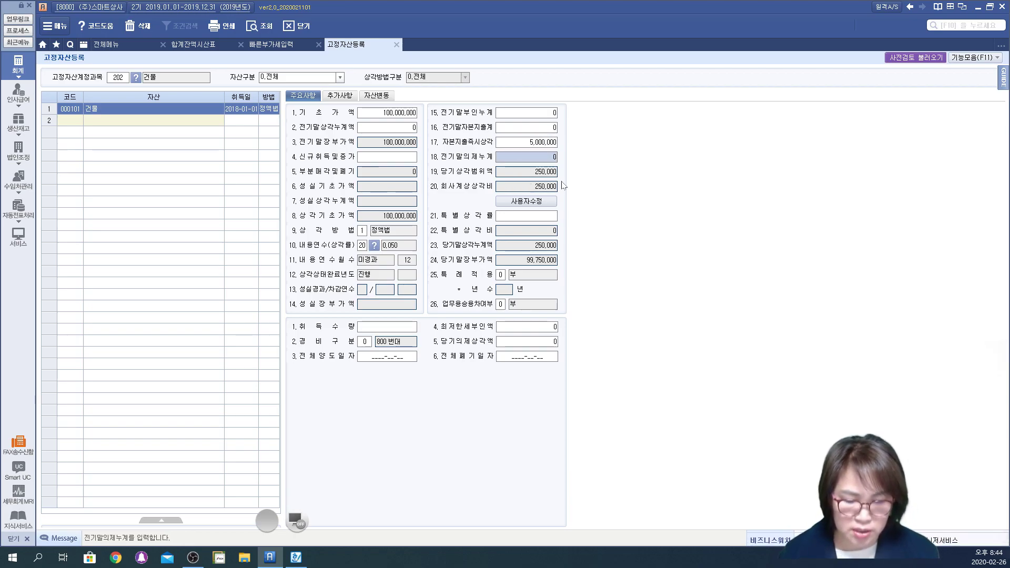
Step: Handwrite and underline 5,250,000, circle 자본지출즉시상각, mark the 당기상각범위액 amount, and draw an arrow toward the handwritten figure
click(298, 522)
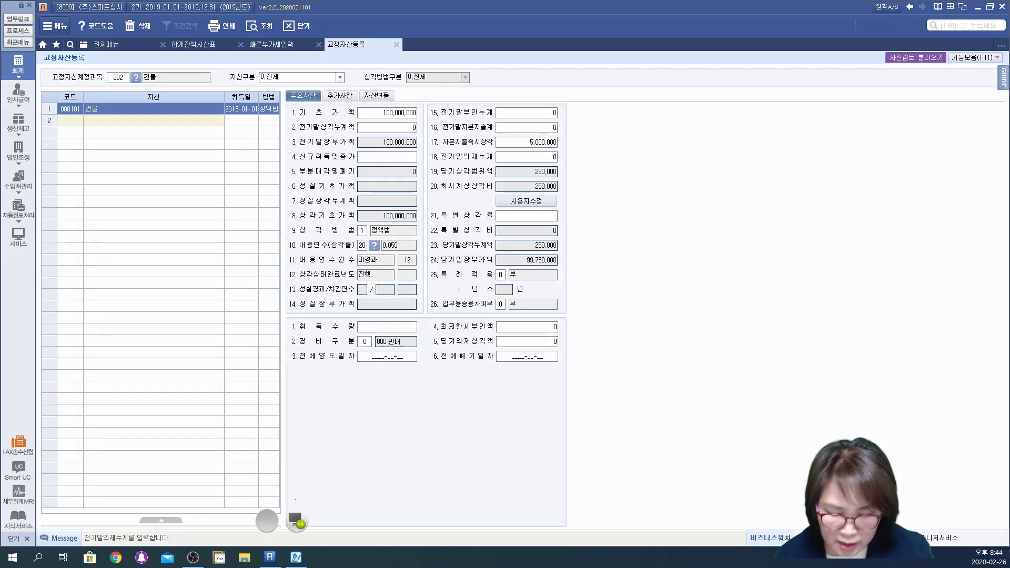
mouse_move(619, 86)
mouse_down()
mouse_move(625, 126)
mouse_move(611, 139)
mouse_up()
click(638, 134)
drag(646, 105, 680, 120)
mouse_move(683, 82)
mouse_down()
mouse_move(690, 125)
mouse_move(747, 107)
mouse_up()
drag(608, 139, 757, 142)
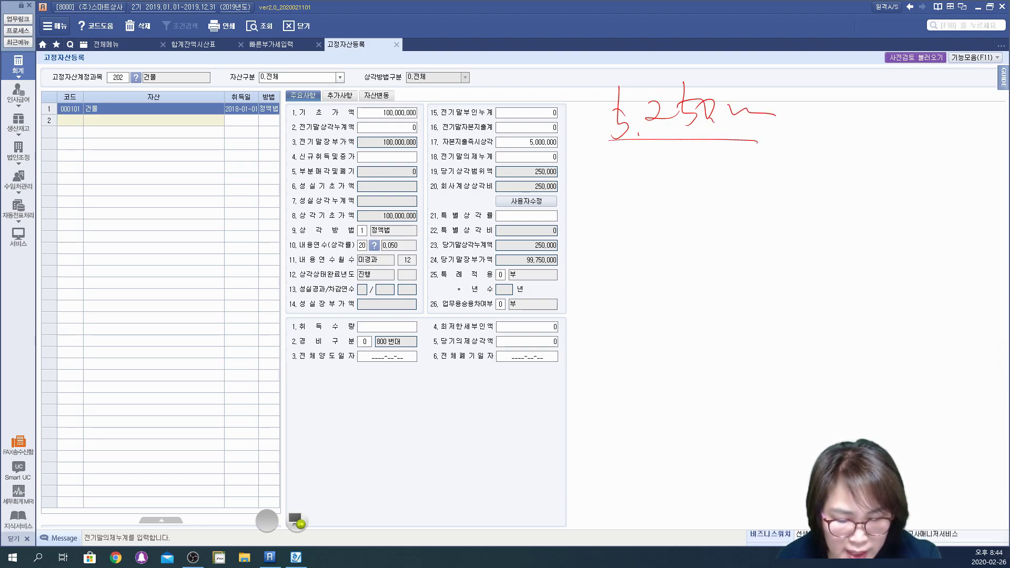
mouse_move(430, 148)
mouse_down()
mouse_move(479, 150)
mouse_move(527, 125)
mouse_move(423, 162)
mouse_move(586, 184)
mouse_up()
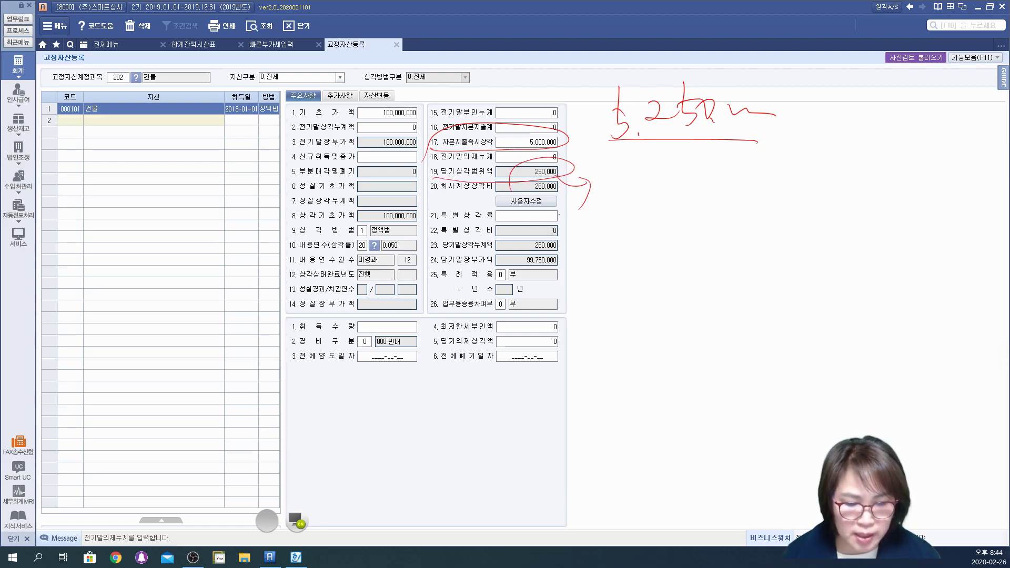
drag(602, 185, 660, 148)
mouse_move(643, 149)
mouse_down()
mouse_move(661, 146)
mouse_move(656, 179)
mouse_up()
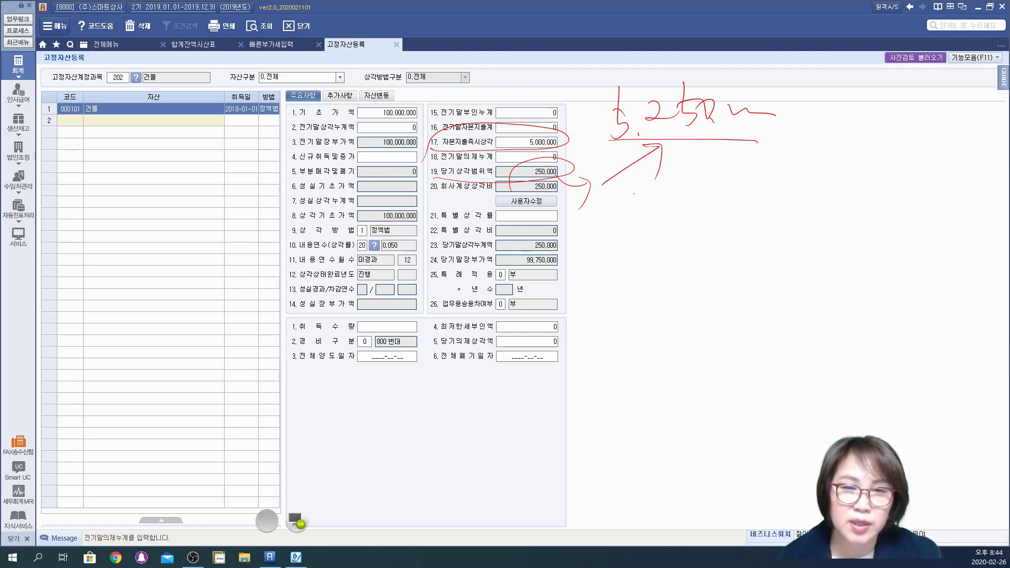
Step: Erase the pen markings and clear the building's 자본지출즉시상각 amount
click(289, 511)
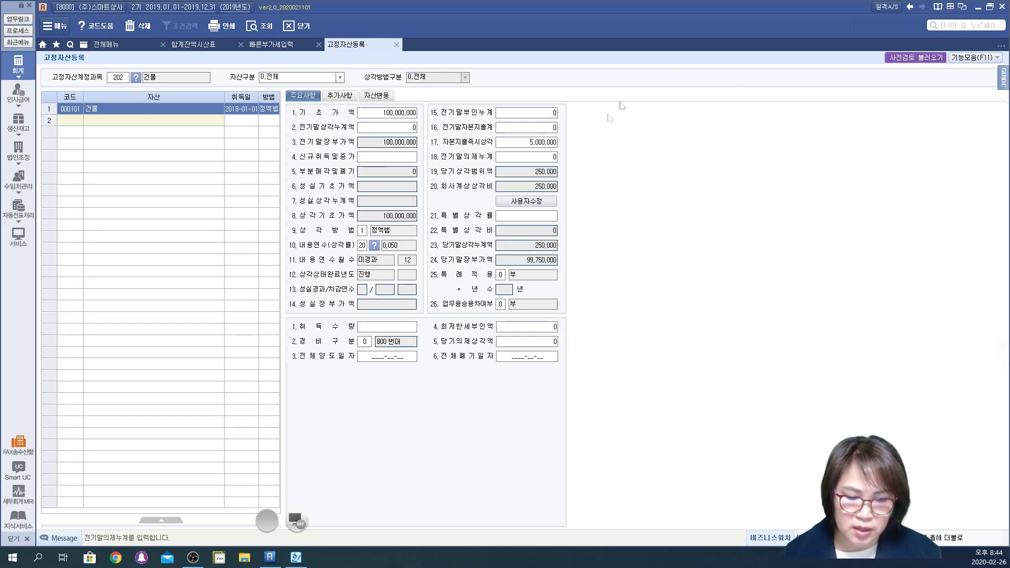
click(511, 146)
key(Return)
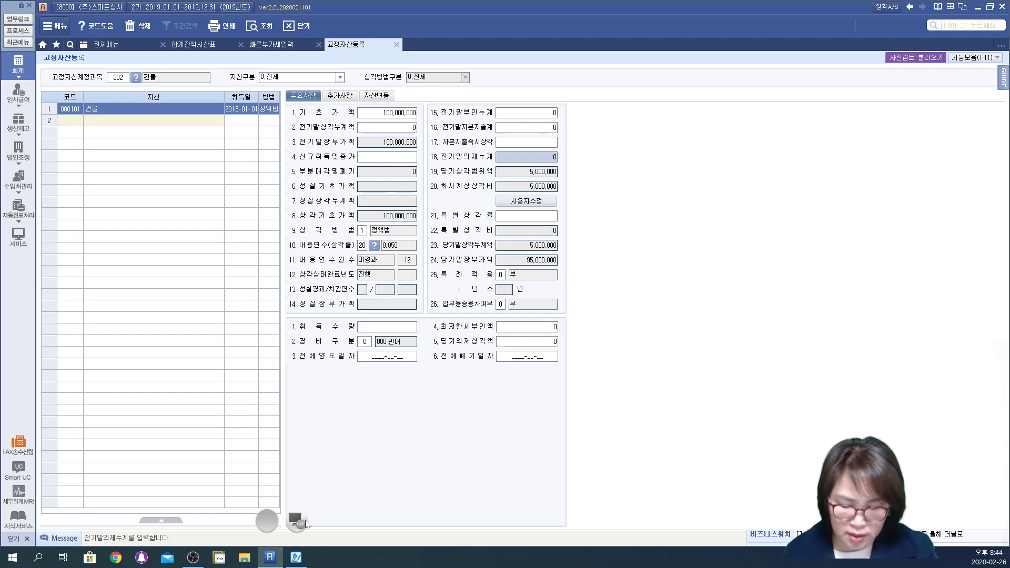
Step: With the screen pen, handwrite 수선비 5,000,000 in the blank area beside the building's depreciation fields
click(299, 521)
drag(593, 106, 586, 123)
drag(590, 110, 599, 117)
drag(576, 131, 606, 124)
drag(594, 129, 597, 143)
mouse_move(614, 110)
mouse_down()
mouse_move(602, 130)
mouse_move(627, 127)
mouse_up()
mouse_move(612, 133)
mouse_down()
mouse_move(656, 133)
mouse_move(669, 154)
mouse_up()
mouse_move(708, 96)
mouse_down()
mouse_move(716, 134)
mouse_move(737, 132)
mouse_up()
drag(741, 127, 789, 125)
drag(794, 125, 801, 124)
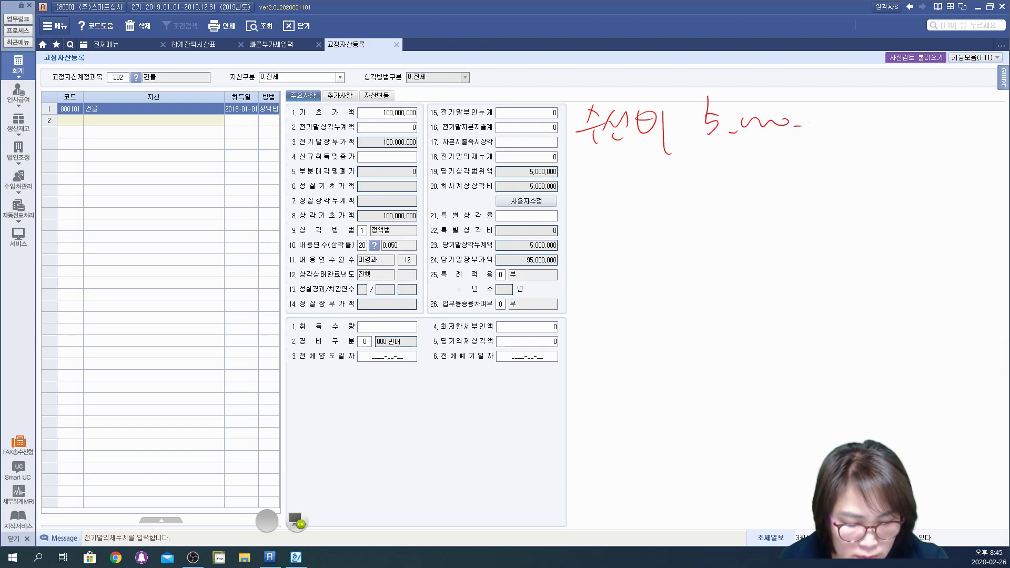
Step: Underline the building's 당기상각범위액 and handwrite 감가상각비 5,000,000 beneath the 수선비 line
mouse_move(460, 178)
mouse_down()
mouse_move(566, 164)
mouse_move(589, 184)
mouse_up()
drag(604, 160, 630, 189)
mouse_move(637, 163)
mouse_down()
mouse_move(638, 200)
mouse_move(639, 185)
mouse_up()
mouse_move(646, 174)
mouse_down()
mouse_move(660, 181)
mouse_move(674, 169)
mouse_up()
drag(656, 183, 658, 192)
drag(677, 159, 687, 176)
mouse_move(693, 160)
mouse_down()
mouse_move(682, 199)
mouse_move(710, 177)
mouse_up()
drag(704, 163, 722, 188)
mouse_move(736, 156)
mouse_down()
mouse_move(749, 186)
mouse_move(747, 165)
mouse_up()
mouse_move(757, 169)
mouse_down()
mouse_move(758, 183)
mouse_move(795, 164)
mouse_up()
Step: Draw a sum line under the two handwritten amounts and write 10,000,000 with 5,250,000 beneath it
drag(624, 215, 879, 198)
mouse_move(710, 227)
mouse_down()
mouse_move(714, 251)
mouse_move(742, 232)
mouse_move(882, 237)
mouse_up()
click(757, 250)
drag(734, 269, 735, 310)
click(754, 311)
mouse_move(733, 282)
mouse_down()
mouse_move(788, 308)
mouse_move(804, 282)
mouse_move(861, 288)
mouse_up()
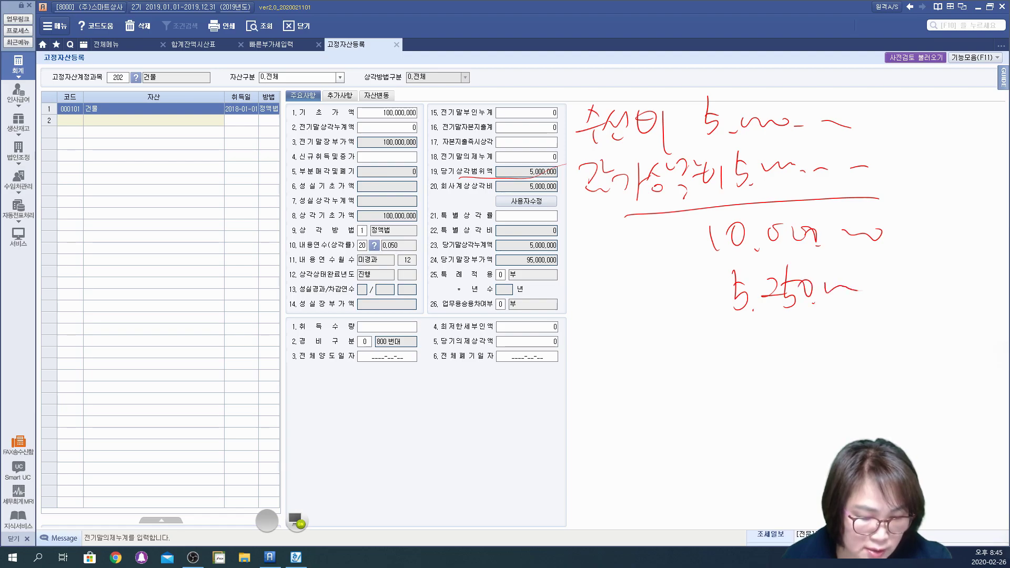
Step: Handwrite the subtraction of 5,250,000 with a line below it and the difference 4,750,000
drag(620, 327, 903, 312)
drag(732, 338, 758, 355)
drag(732, 339, 735, 377)
click(745, 381)
drag(765, 340, 779, 375)
mouse_move(789, 321)
mouse_down()
mouse_move(793, 362)
mouse_move(799, 339)
mouse_up()
mouse_move(808, 339)
mouse_down()
mouse_move(847, 351)
mouse_move(888, 342)
mouse_up()
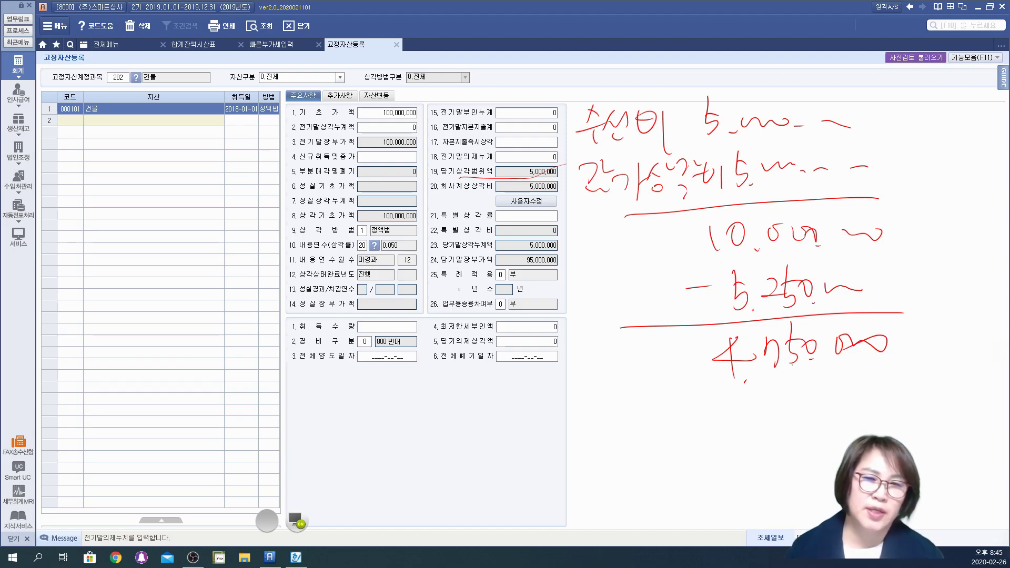
Step: Circle the handwritten 4,750,000, write and circle 부인 beside it, and clear all pen markings
mouse_move(832, 388)
mouse_down()
mouse_move(789, 395)
mouse_move(885, 311)
mouse_move(826, 402)
mouse_up()
drag(593, 347, 594, 370)
drag(605, 348, 614, 364)
mouse_move(580, 377)
mouse_down()
mouse_move(627, 375)
mouse_move(611, 394)
mouse_up()
mouse_move(636, 353)
mouse_down()
mouse_move(626, 363)
mouse_move(639, 355)
mouse_up()
mouse_move(653, 346)
mouse_down()
mouse_move(654, 384)
mouse_move(641, 326)
mouse_move(651, 415)
mouse_up()
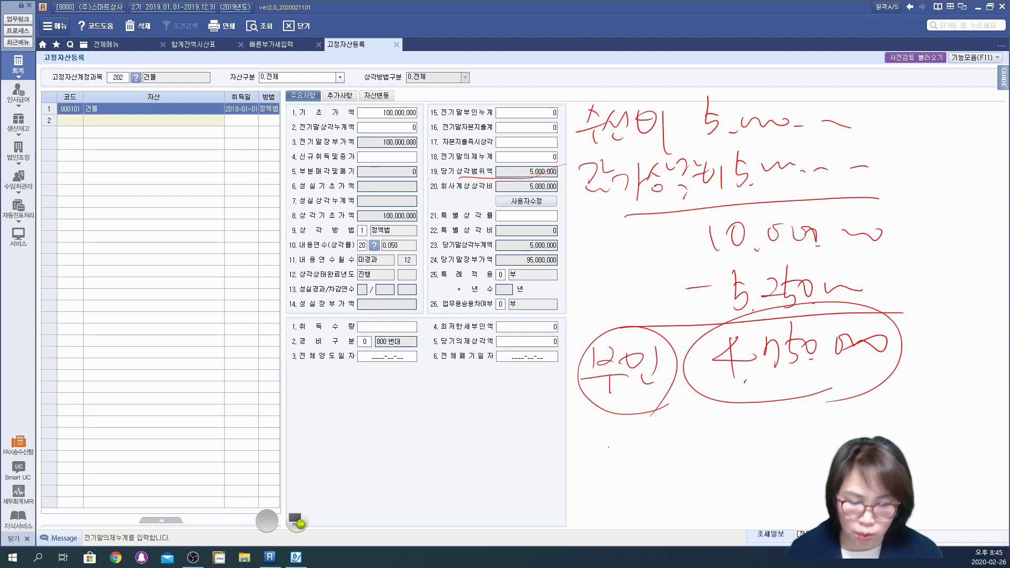
click(298, 522)
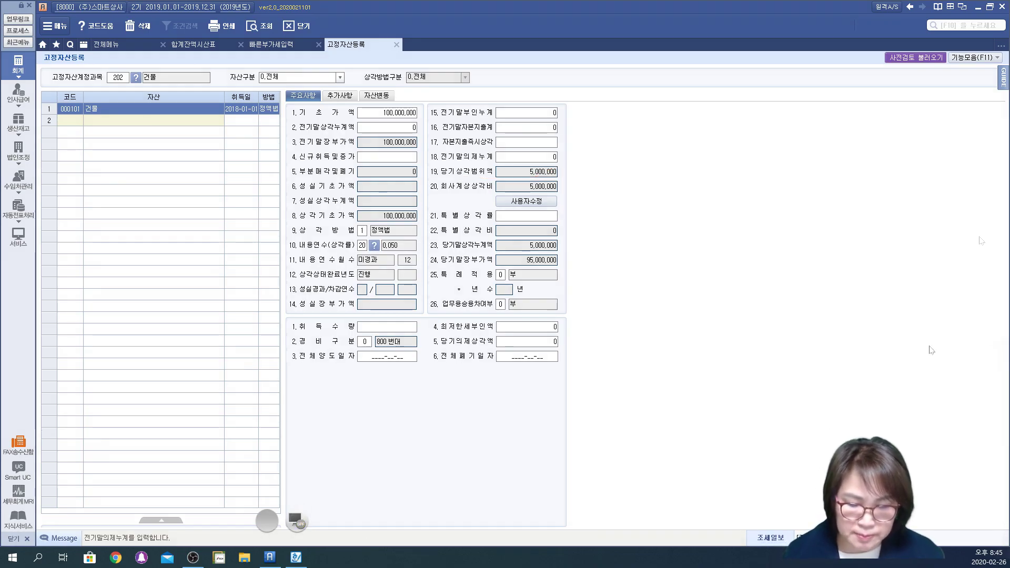
Step: Enter 5,000,000 as the building's 자본지출즉시상각 amount
click(510, 144)
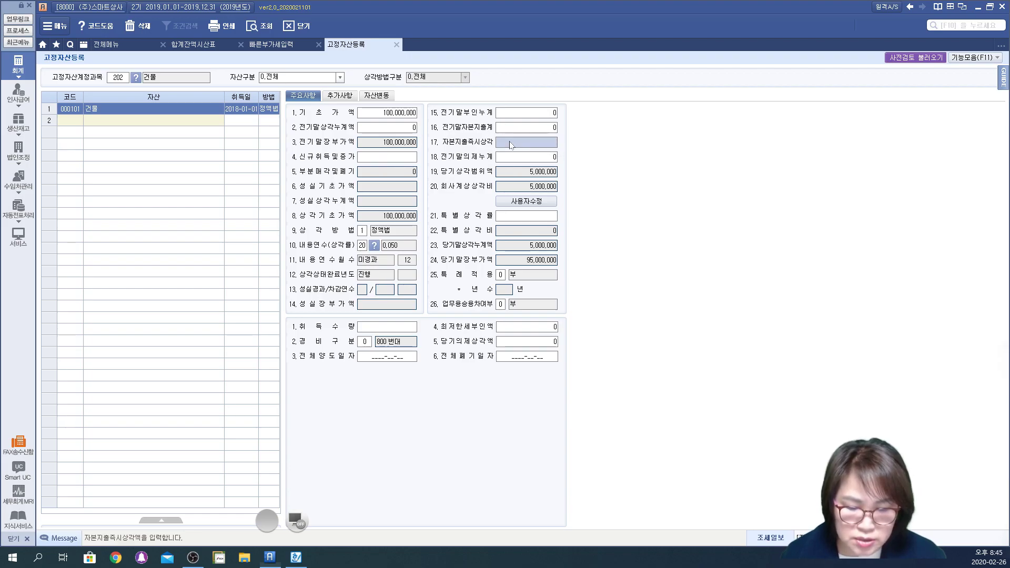
text(5,000,)
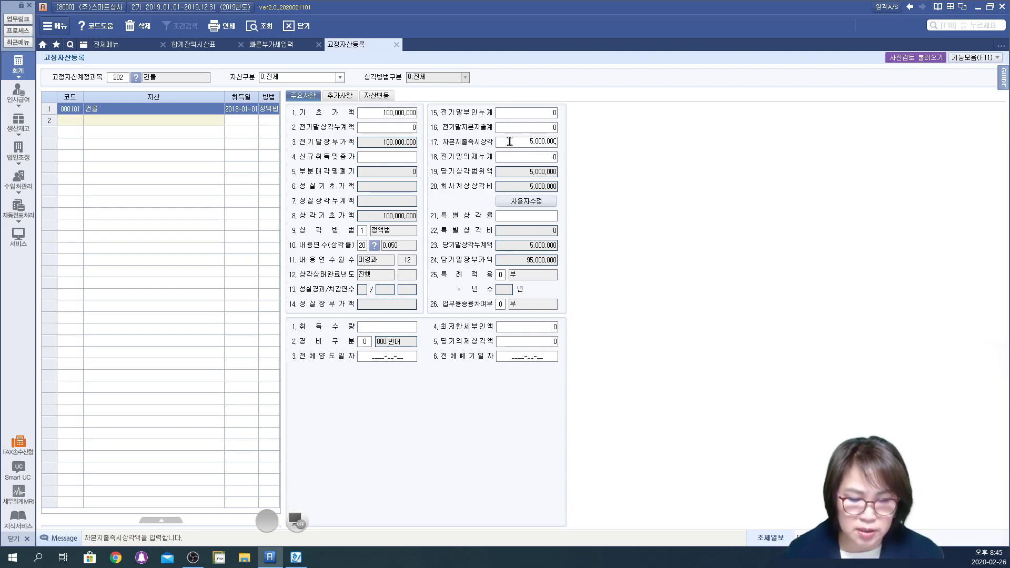
text(000)
key(Return)
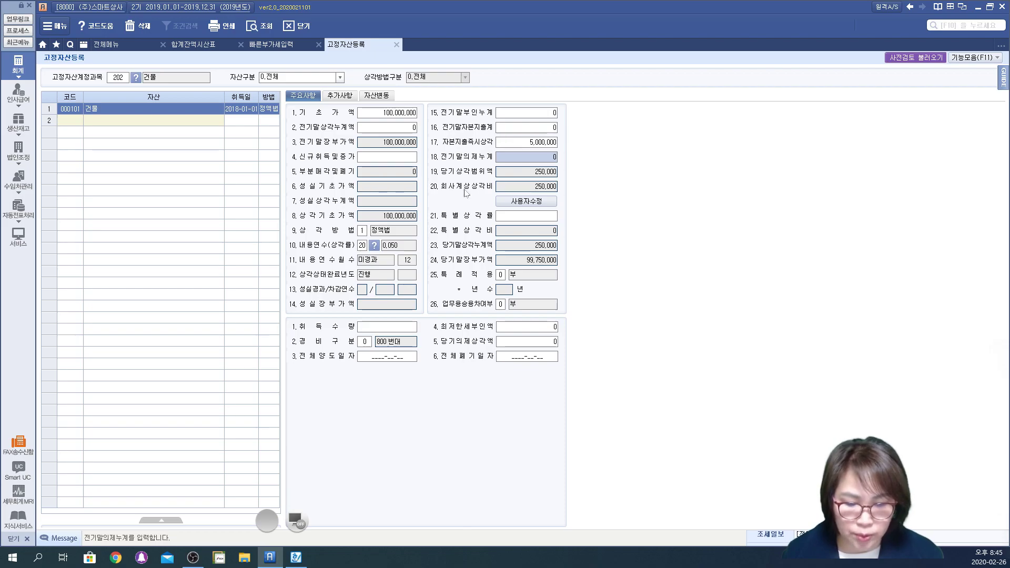
Step: Enable 사용자수정 for the building's depreciation and set 회사계상상각비 to 5,000,000
click(524, 202)
click(523, 188)
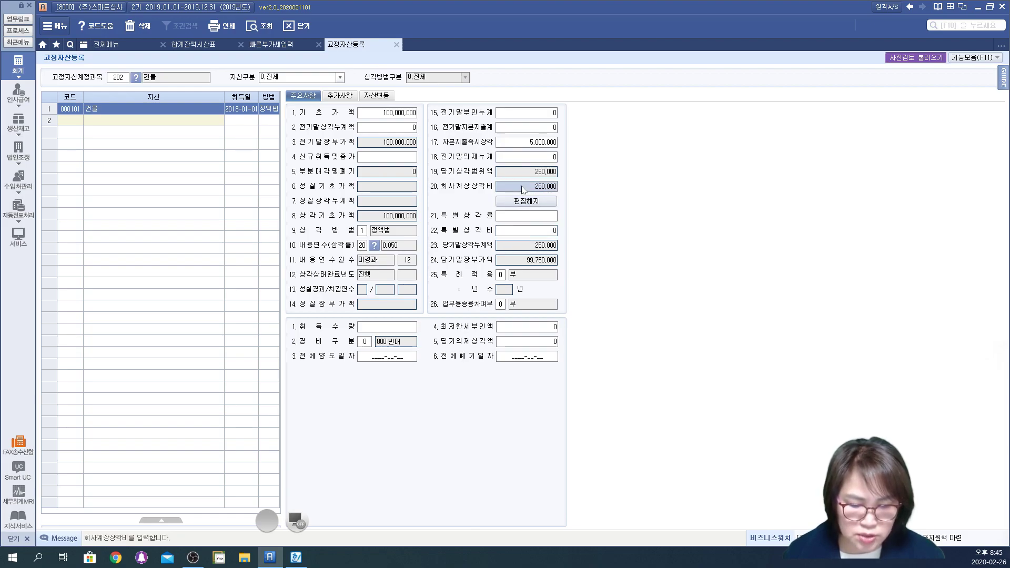
text(5000000)
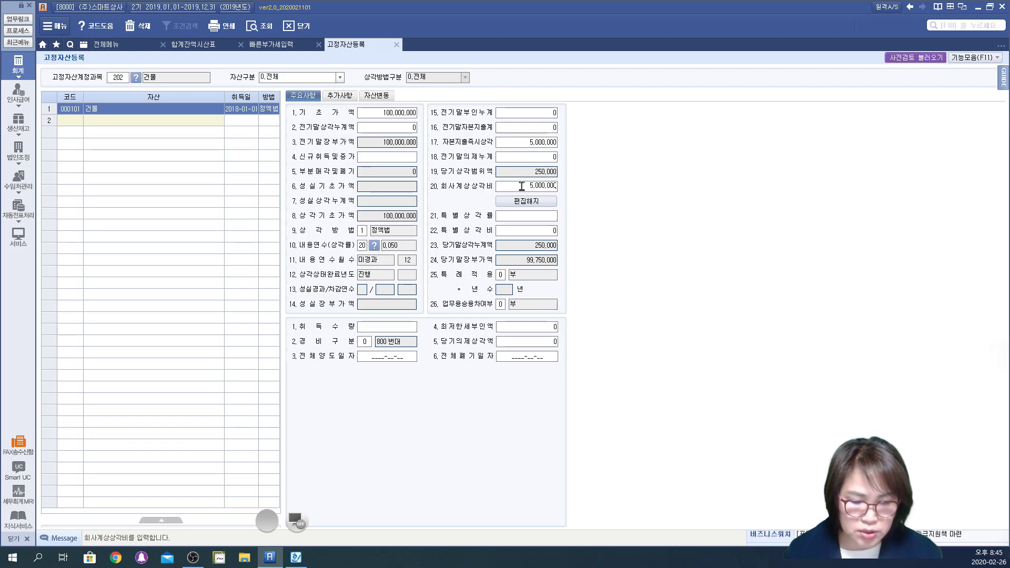
key(Return)
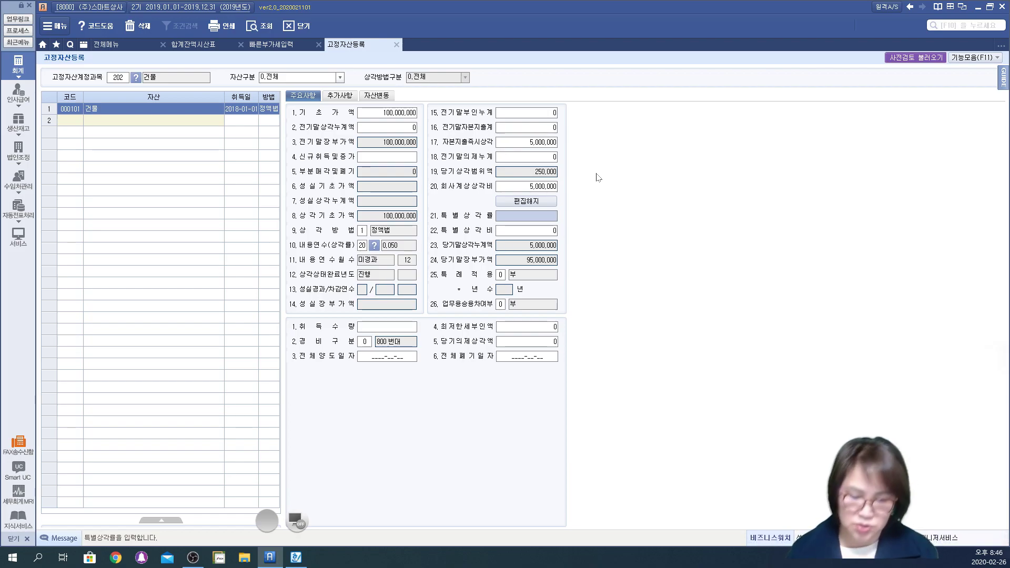
Step: Circle the building's fields from 자본지출즉시상각 to 회사계상상각비 with the screen pen, and clear the marking
click(296, 521)
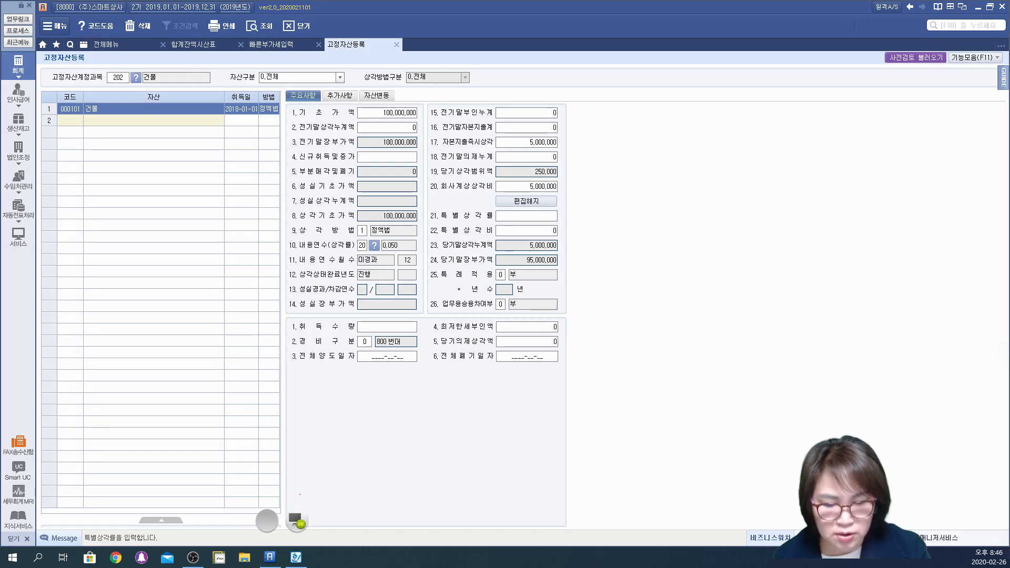
mouse_move(547, 228)
mouse_down()
mouse_move(589, 131)
mouse_move(565, 213)
mouse_up()
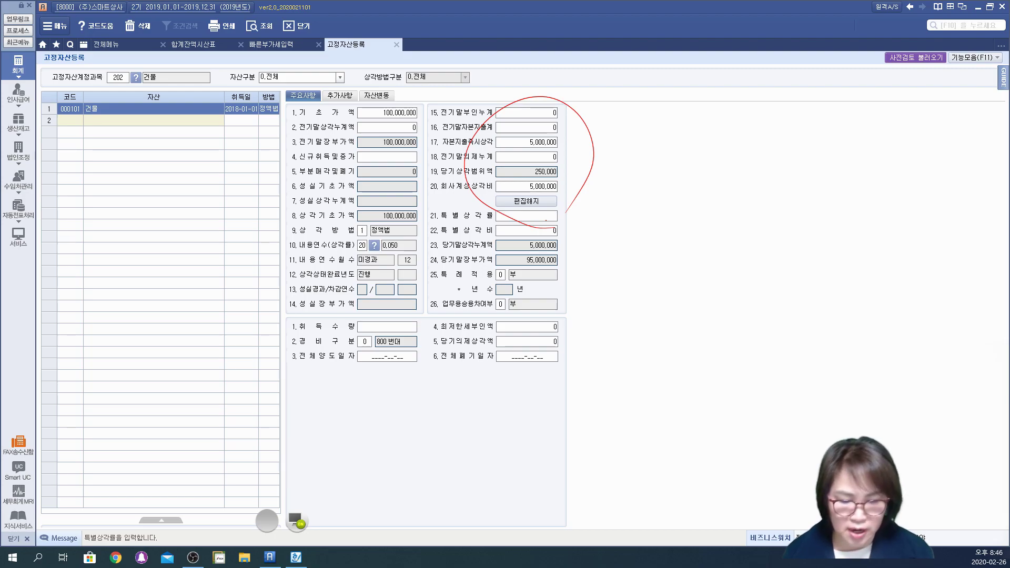
click(297, 518)
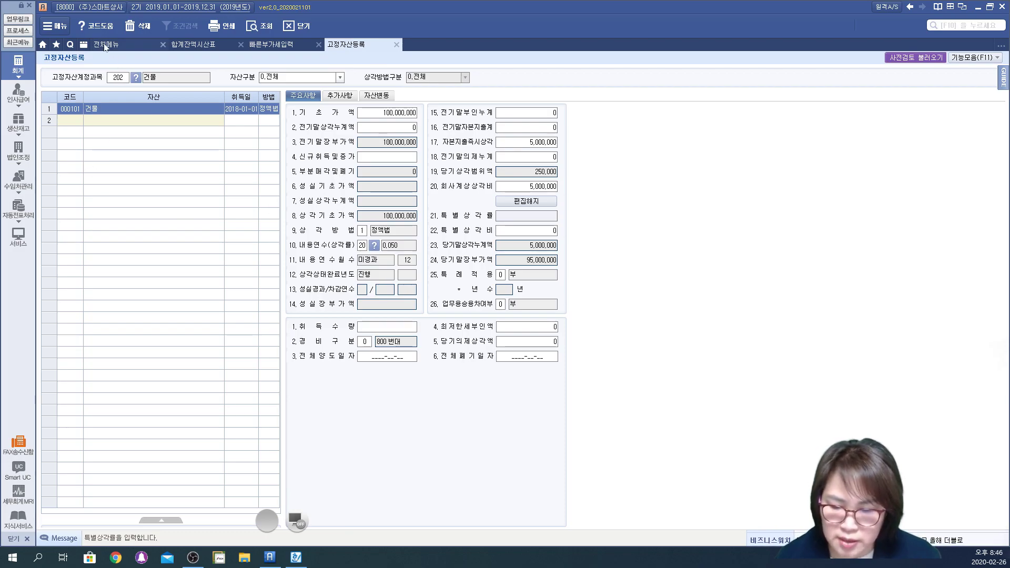
Step: Open 자동화사전검토 under 법인조정, select only 감가상각비 계정검토, and run the check
click(105, 46)
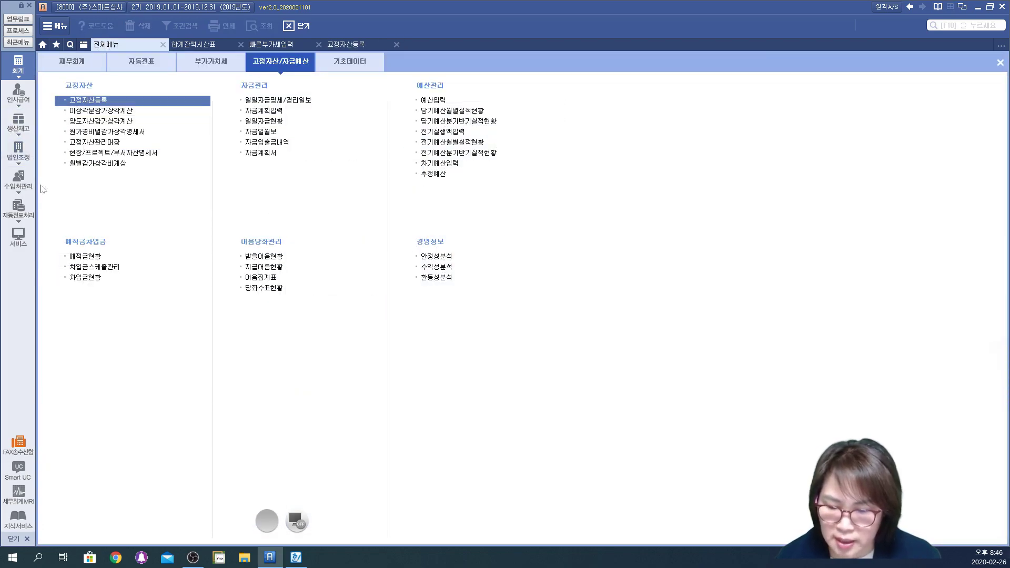
click(17, 157)
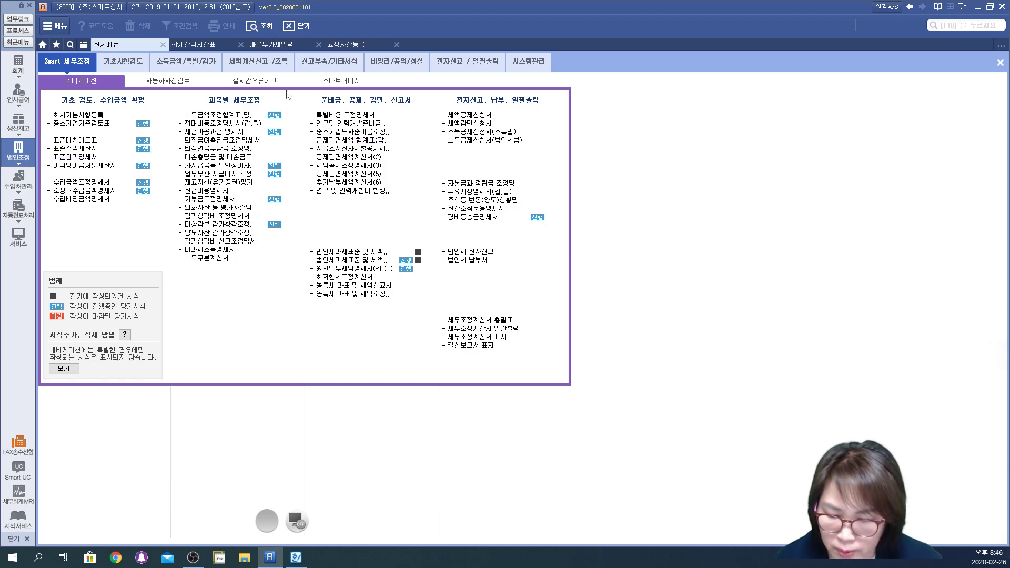
click(165, 82)
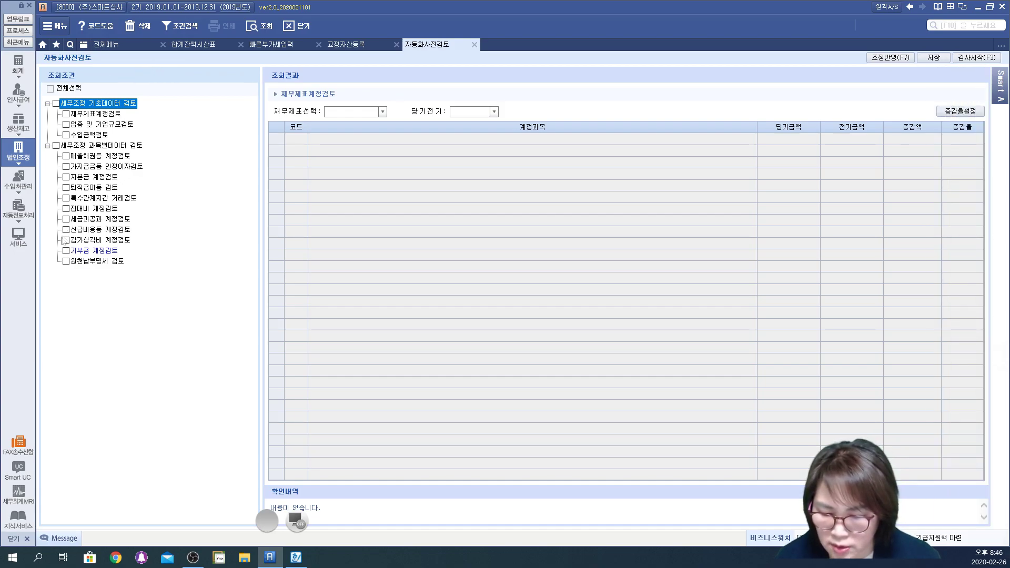
click(66, 240)
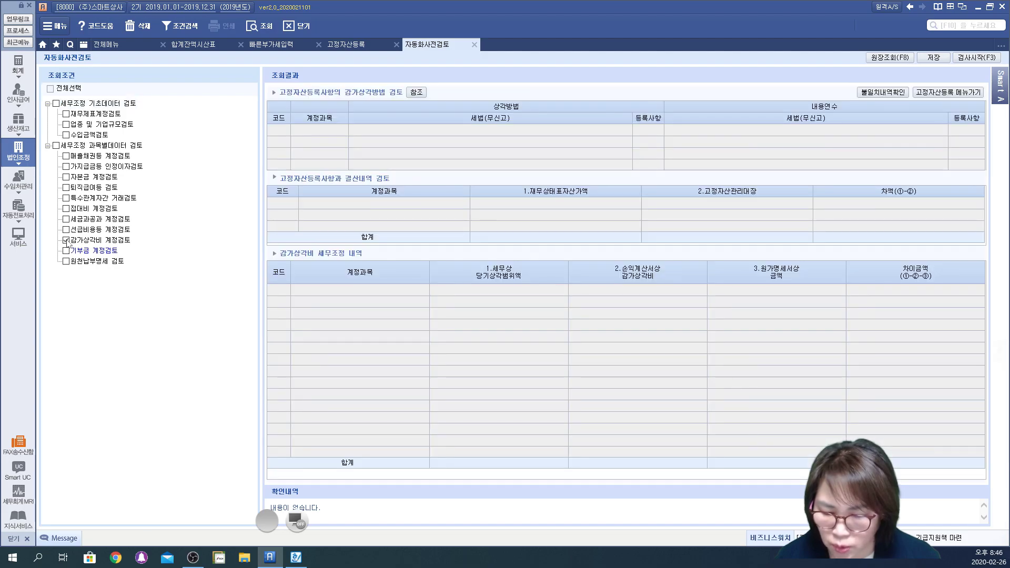
click(126, 242)
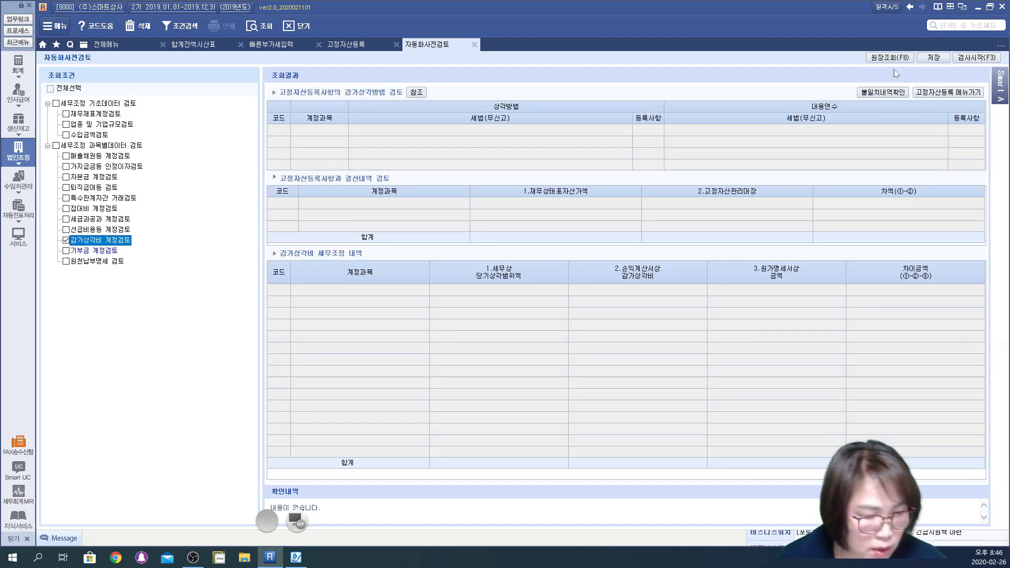
click(977, 58)
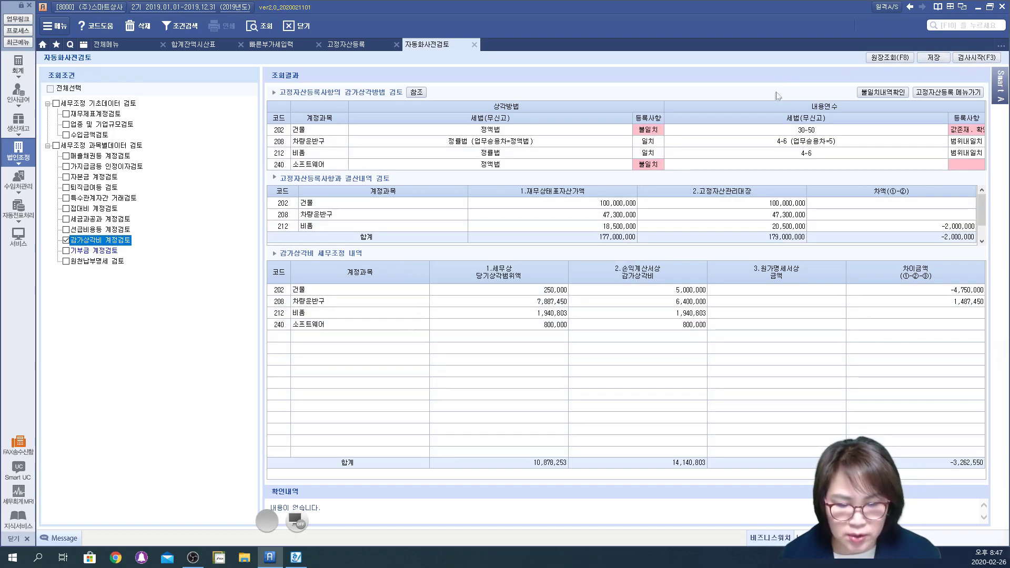
Step: Review the statutory 상각방법 for 건물, 차량운반구, 비품 and 소프트웨어 in the depreciation method check
click(401, 132)
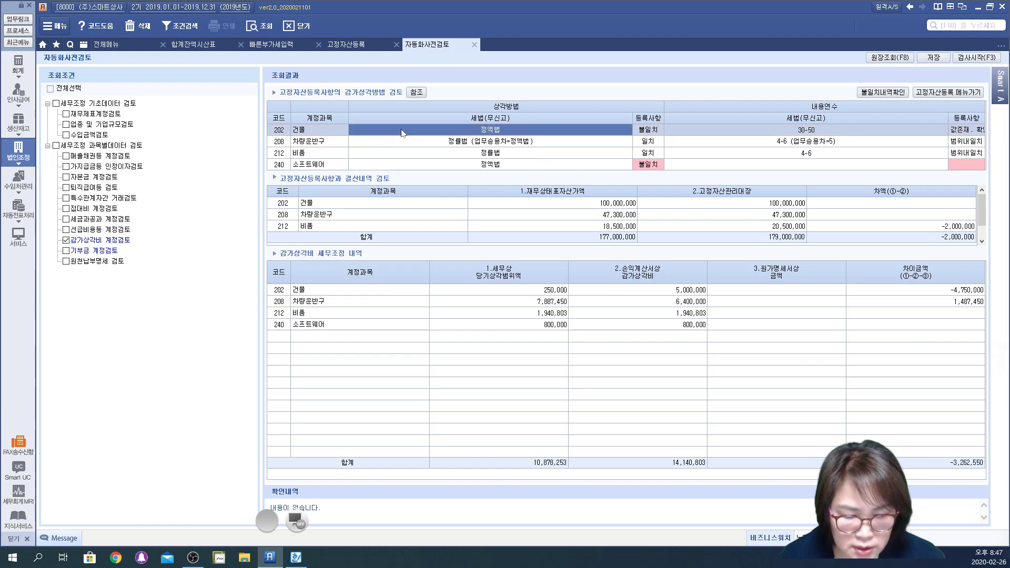
click(425, 142)
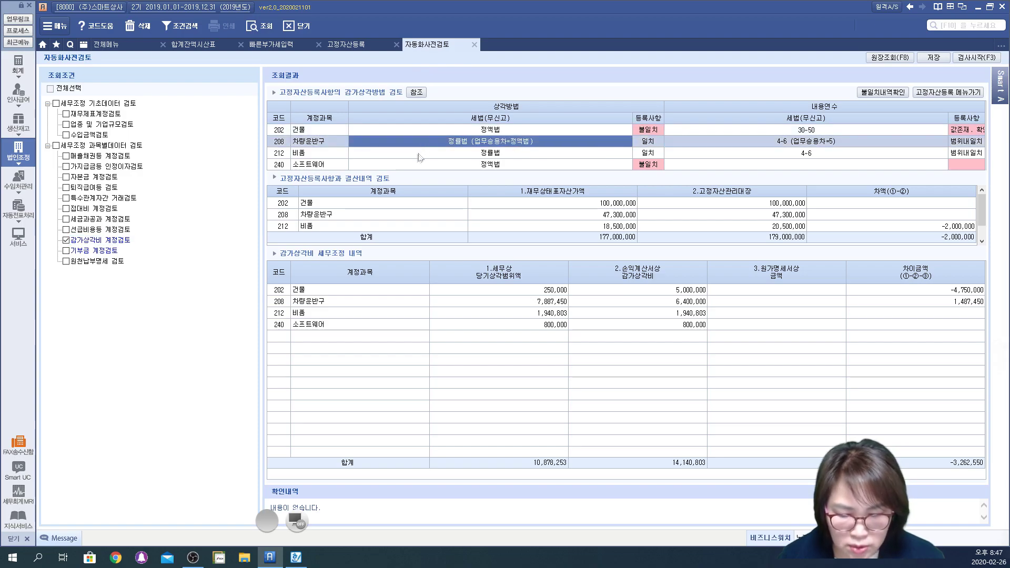
click(421, 153)
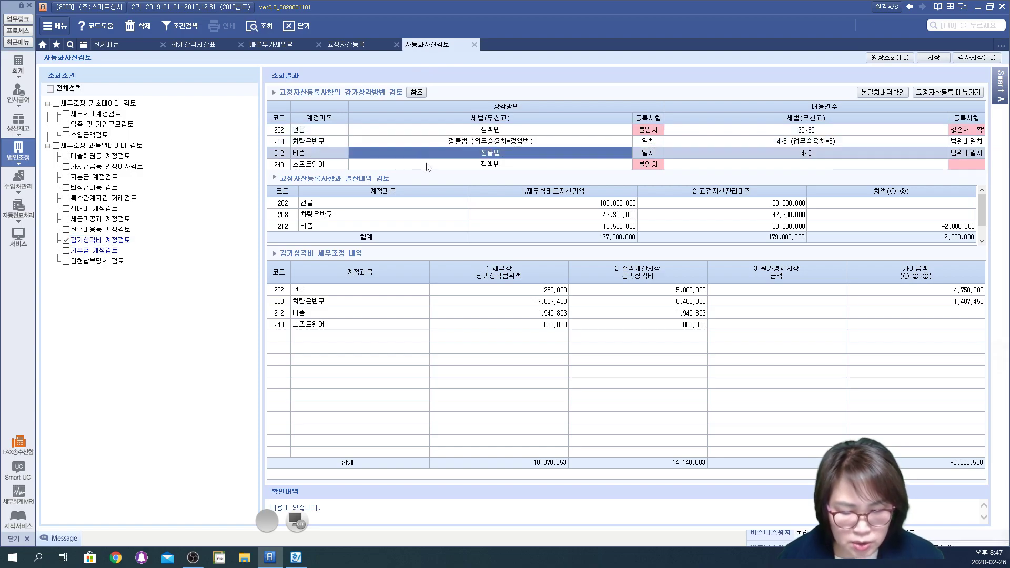
click(427, 164)
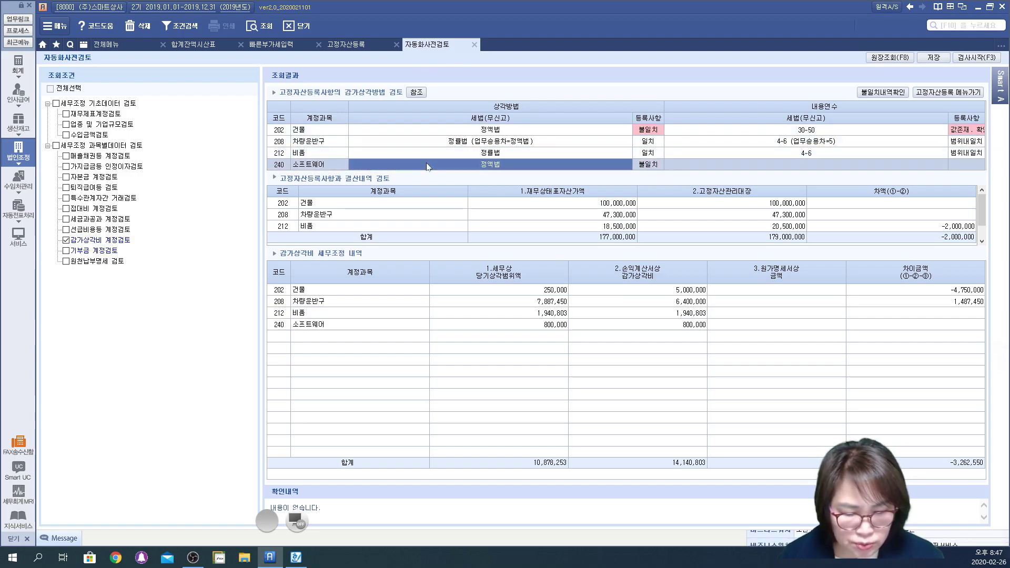
Step: Circle the 세법(무신고) depreciation method and the adjacent 등록사항 heading with the screen pen
click(298, 521)
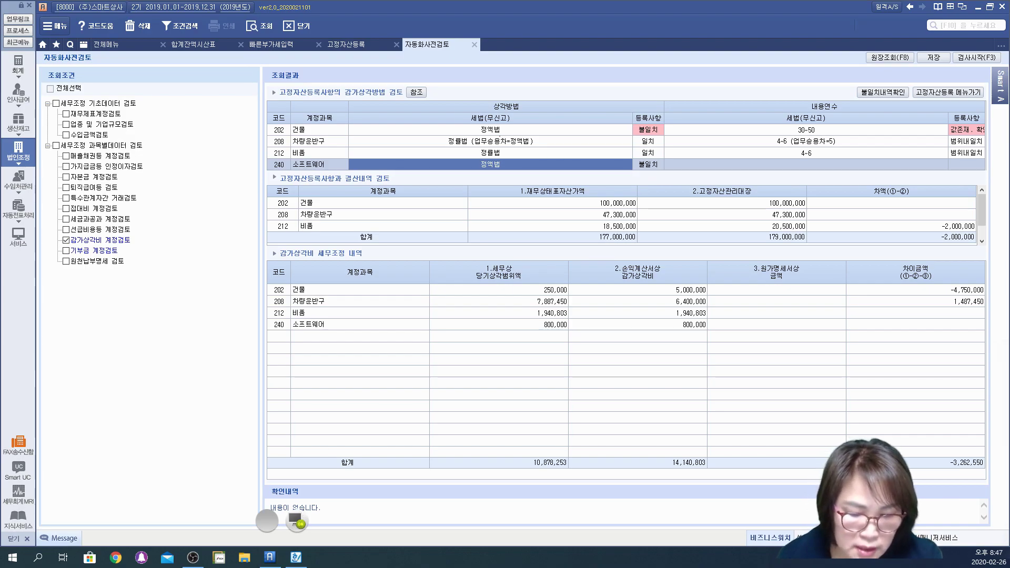
drag(525, 138, 499, 92)
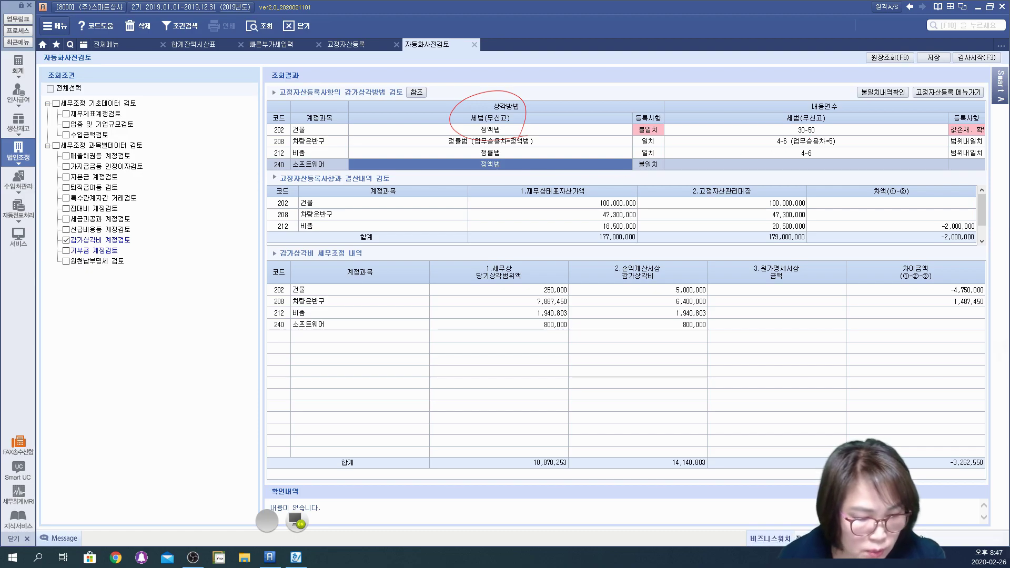
mouse_move(674, 134)
mouse_down()
mouse_move(638, 136)
mouse_move(667, 119)
mouse_up()
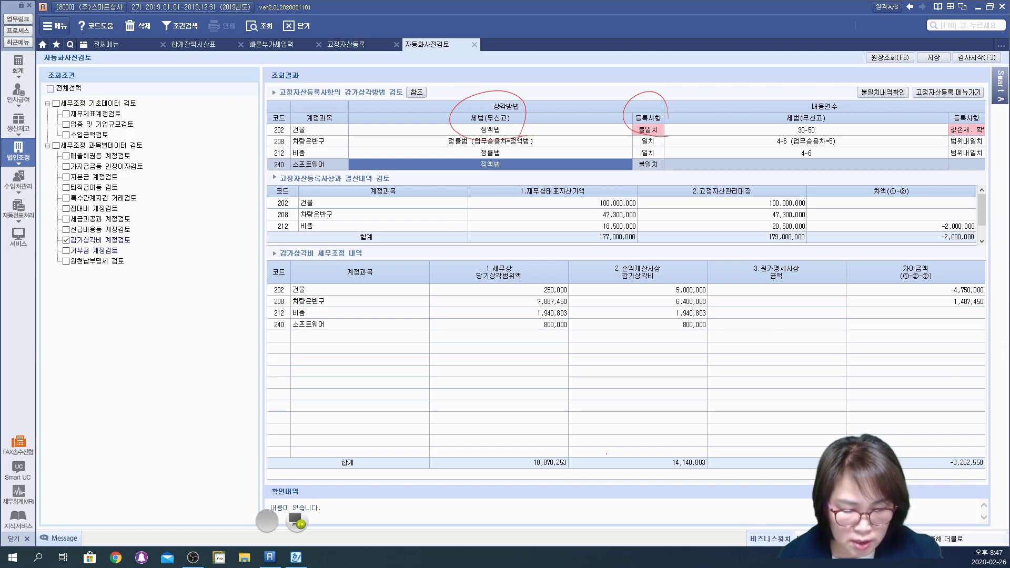
Step: Mark 감가상각비 세무조정 내역, the building's 당기상각범위액, 감가상각비 and 차이금액, underline the vehicle row, and clear all pen markings
drag(269, 260, 367, 258)
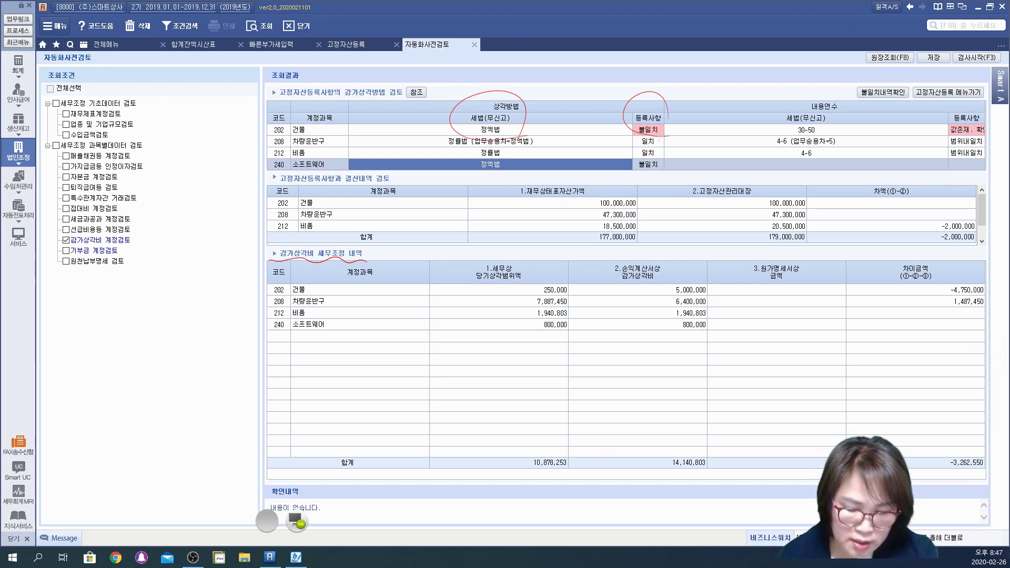
mouse_move(275, 303)
mouse_down()
mouse_move(561, 293)
mouse_move(515, 278)
mouse_move(523, 308)
mouse_up()
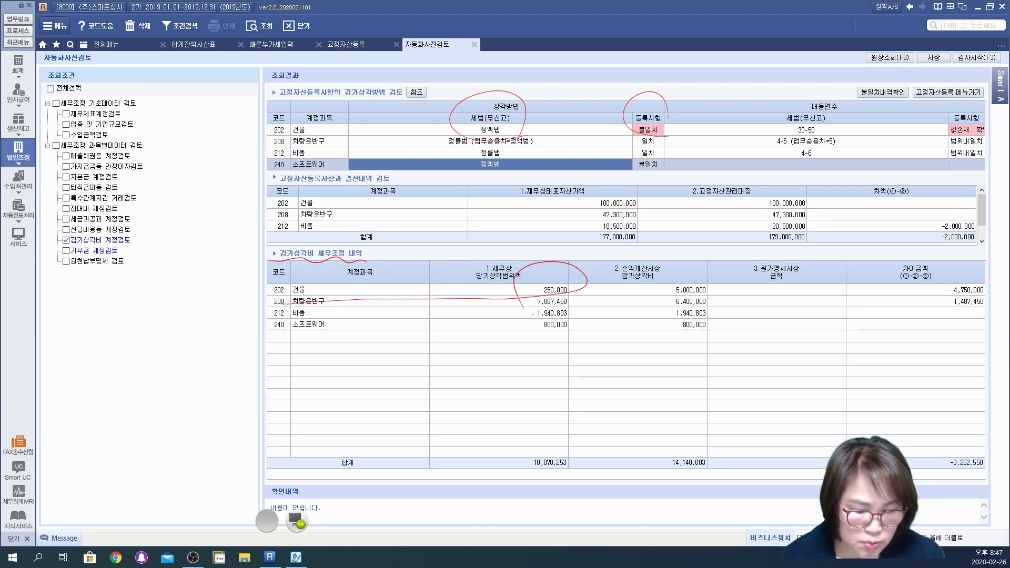
mouse_move(629, 294)
mouse_down()
mouse_move(599, 266)
mouse_move(735, 287)
mouse_move(605, 298)
mouse_up()
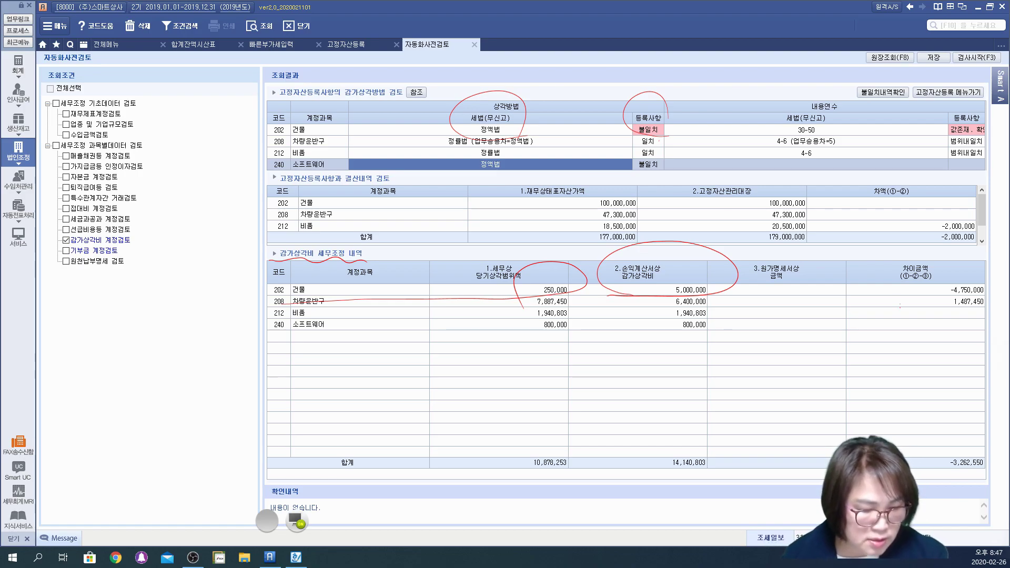
mouse_move(839, 297)
mouse_down()
mouse_move(1001, 291)
mouse_move(885, 291)
mouse_up()
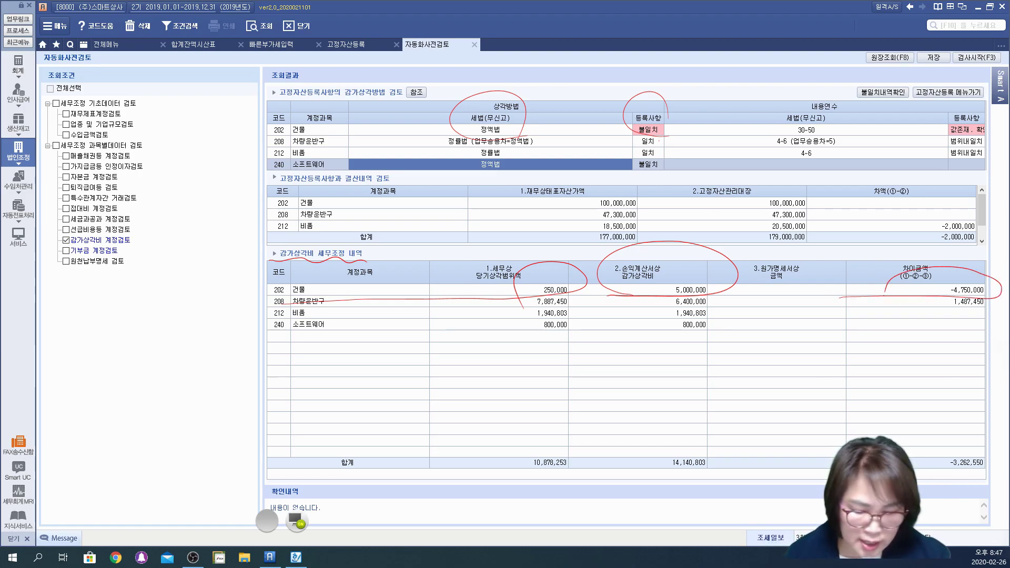
click(872, 303)
mouse_move(302, 310)
mouse_down()
mouse_move(779, 305)
mouse_move(994, 316)
mouse_move(898, 286)
mouse_up()
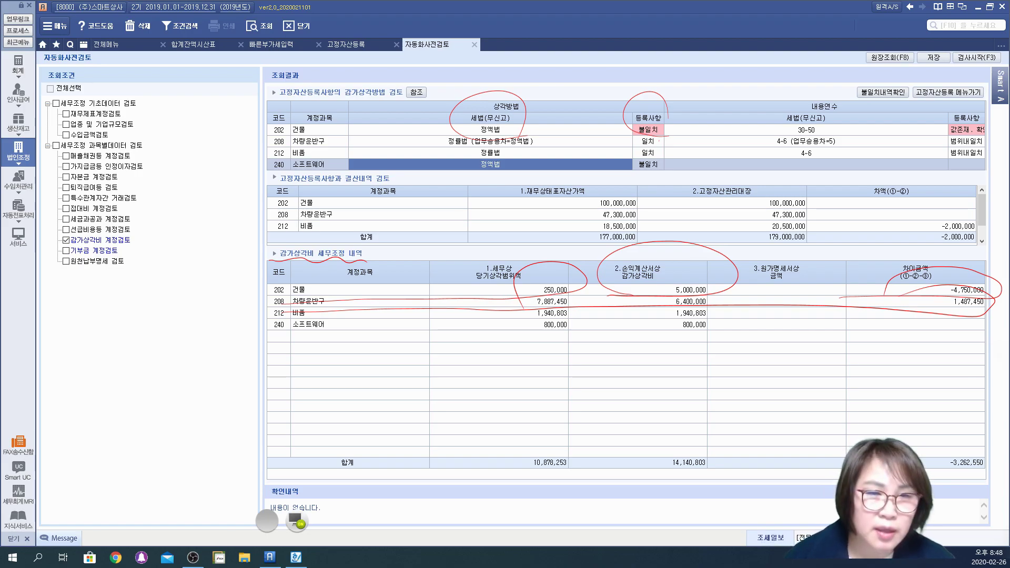
click(297, 522)
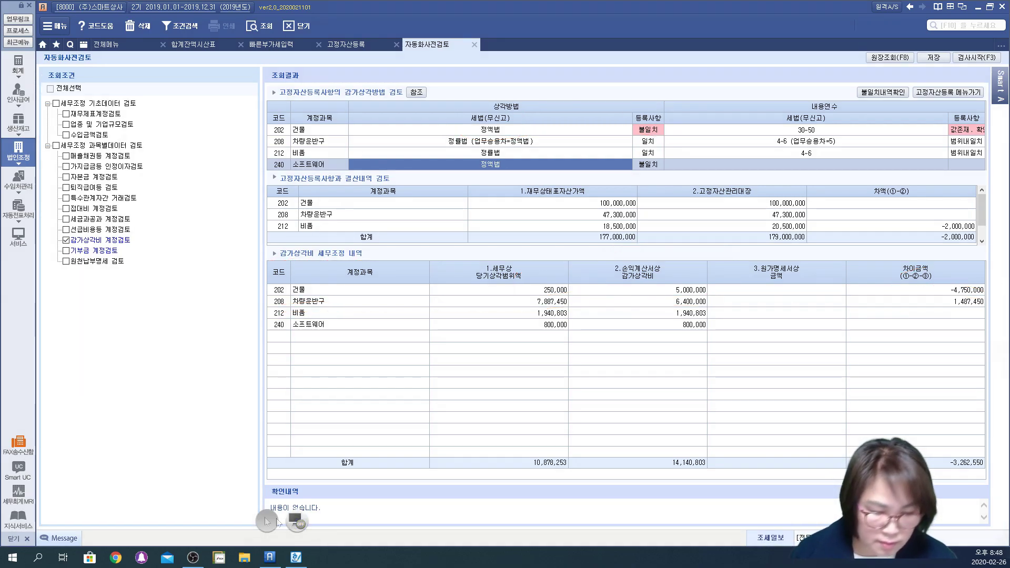
Step: View the 불일치내역확인 list of out-of-range fixed assets and close it
click(875, 94)
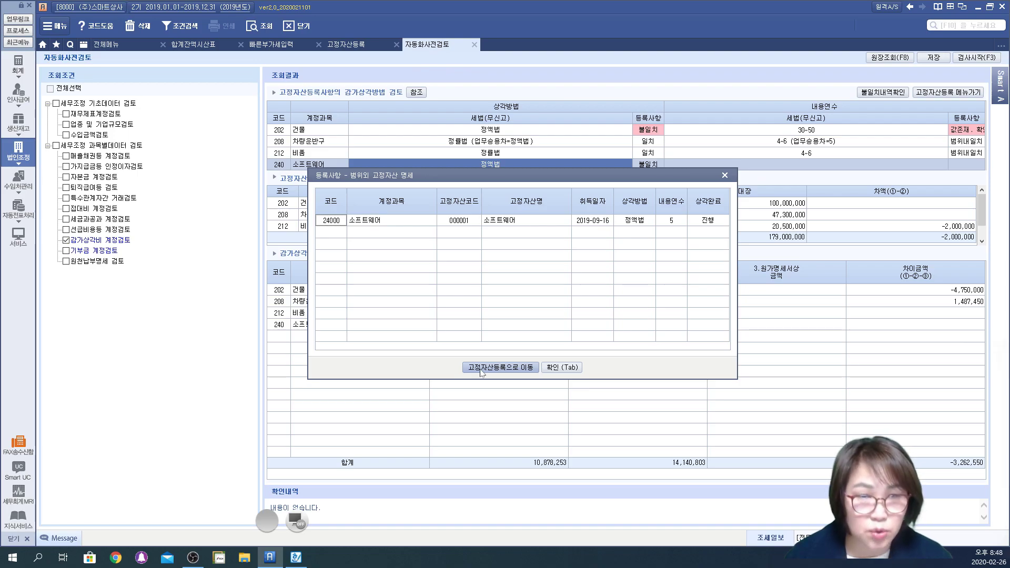
click(563, 368)
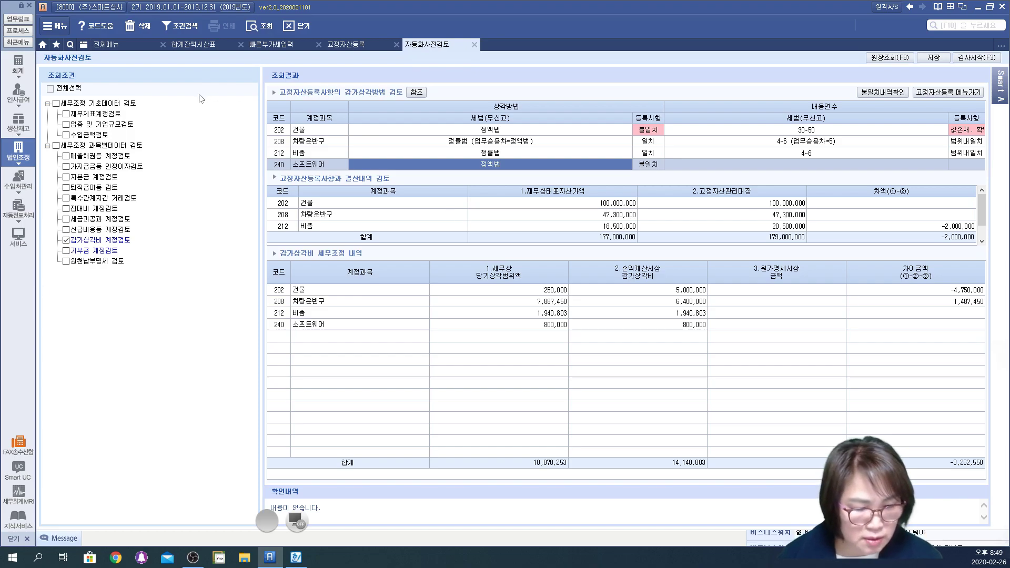
Step: Display the 소득금액/특별/감가 forms in the full menu of 법인조정
click(105, 46)
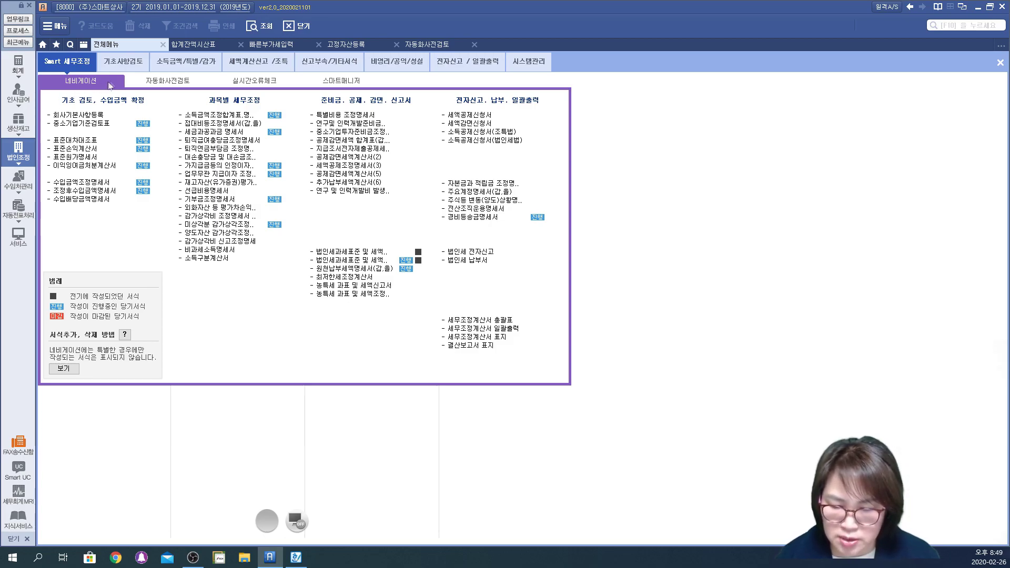
click(187, 63)
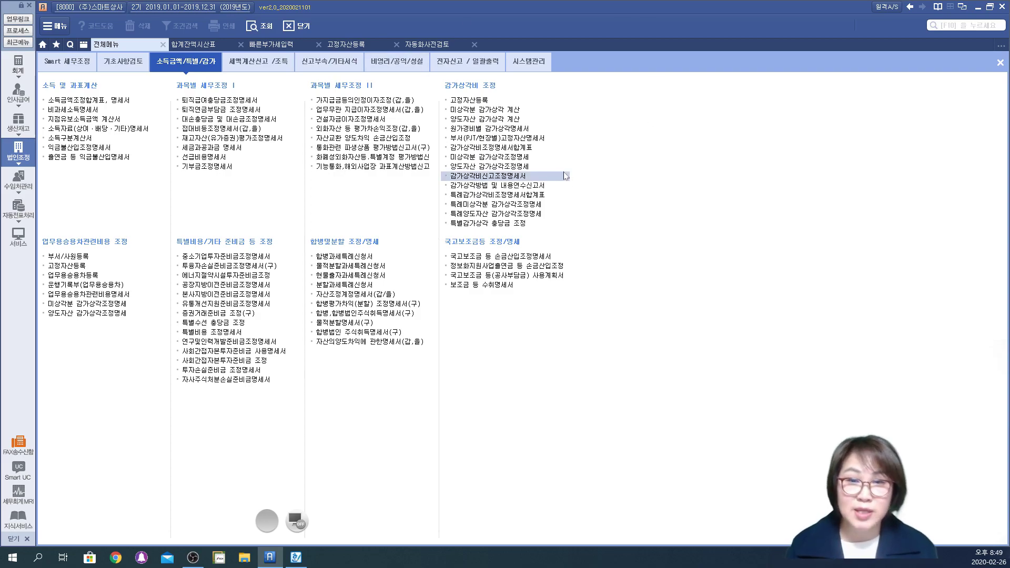
Step: With the screen pen, circle 고정자산등록 under 감가상각비 조정 and link it to a circled handwritten note "회계"
click(295, 514)
mouse_move(476, 105)
mouse_down()
mouse_move(489, 90)
mouse_move(559, 86)
mouse_move(595, 106)
mouse_move(631, 94)
mouse_move(648, 103)
mouse_up()
mouse_move(648, 112)
mouse_down()
mouse_move(598, 115)
mouse_move(647, 111)
mouse_up()
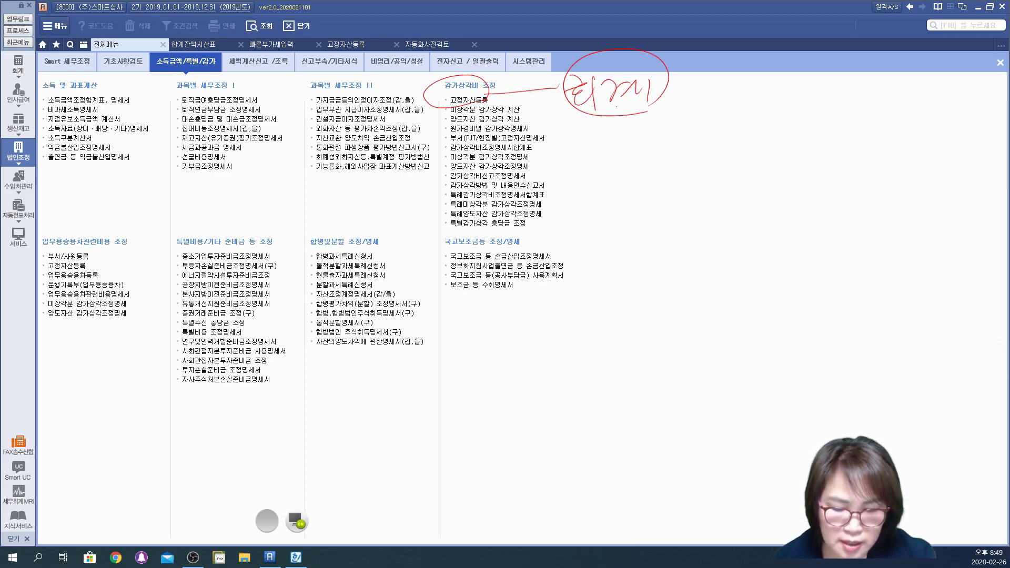
drag(420, 113, 559, 108)
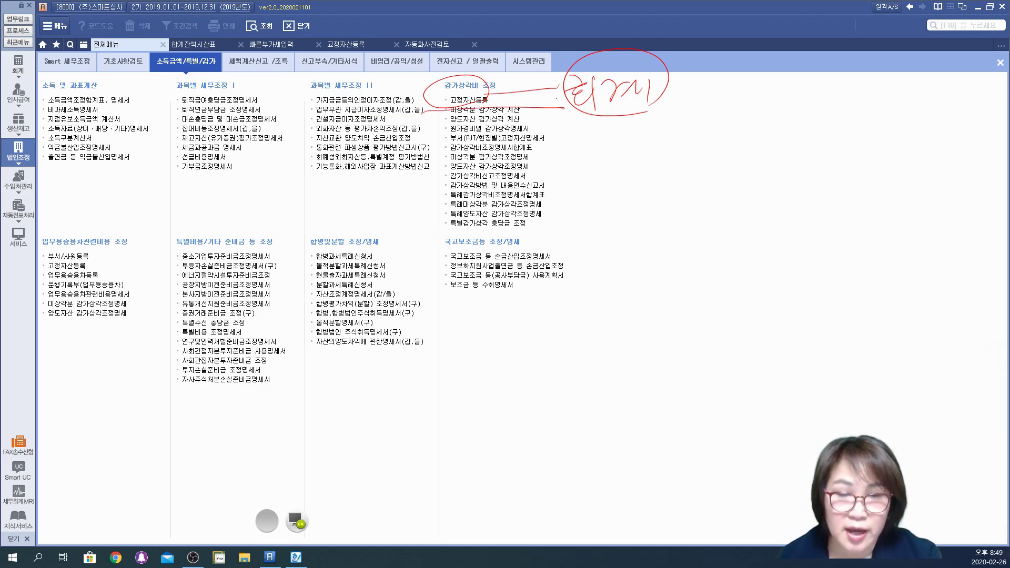
Step: Handwrite "수정사항입력" beside the circled 회계 note
drag(691, 78, 677, 99)
mouse_move(675, 98)
mouse_down()
mouse_move(708, 95)
mouse_move(695, 114)
mouse_up()
mouse_move(705, 79)
mouse_down()
mouse_move(719, 100)
mouse_move(730, 90)
mouse_up()
mouse_move(735, 78)
mouse_down()
mouse_move(736, 113)
mouse_move(732, 99)
mouse_move(742, 104)
mouse_up()
drag(751, 92, 771, 116)
drag(784, 80, 798, 88)
mouse_move(786, 94)
mouse_down()
mouse_move(789, 104)
mouse_move(811, 100)
mouse_up()
mouse_move(797, 105)
mouse_down()
mouse_move(799, 113)
mouse_move(795, 103)
mouse_up()
mouse_move(841, 75)
mouse_down()
mouse_move(833, 86)
mouse_move(839, 75)
mouse_up()
drag(859, 70, 859, 94)
mouse_move(833, 96)
mouse_down()
mouse_move(836, 108)
mouse_move(862, 111)
mouse_up()
mouse_move(880, 71)
mouse_down()
mouse_move(889, 73)
mouse_move(886, 99)
mouse_move(903, 98)
mouse_up()
drag(914, 73, 908, 113)
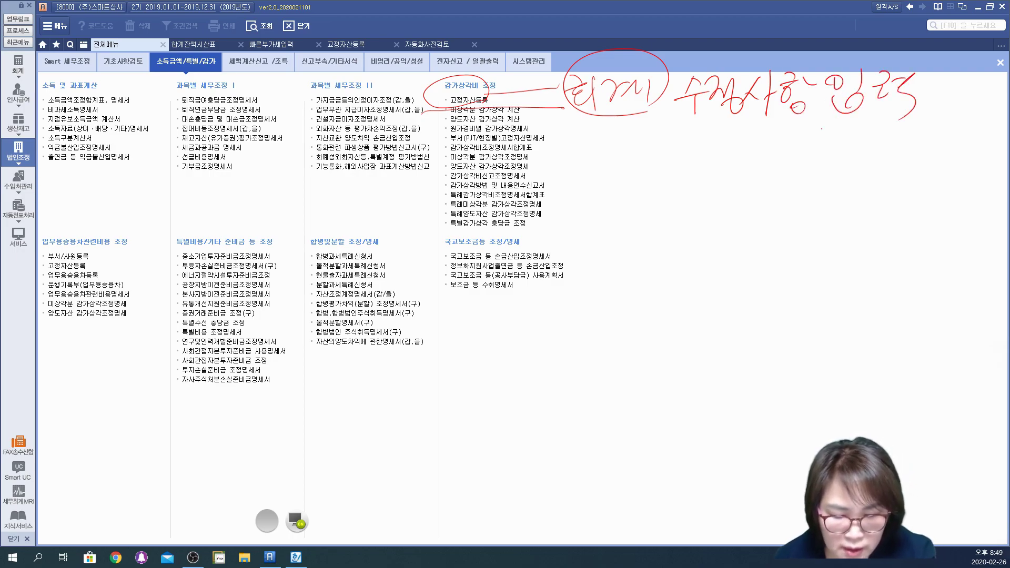
Step: Mark 미상각분 감가상각조정명세 and 감가상각비조정명세서합계표, handwrite a circled "불러오기" and draw arrows linking them
drag(452, 164, 573, 163)
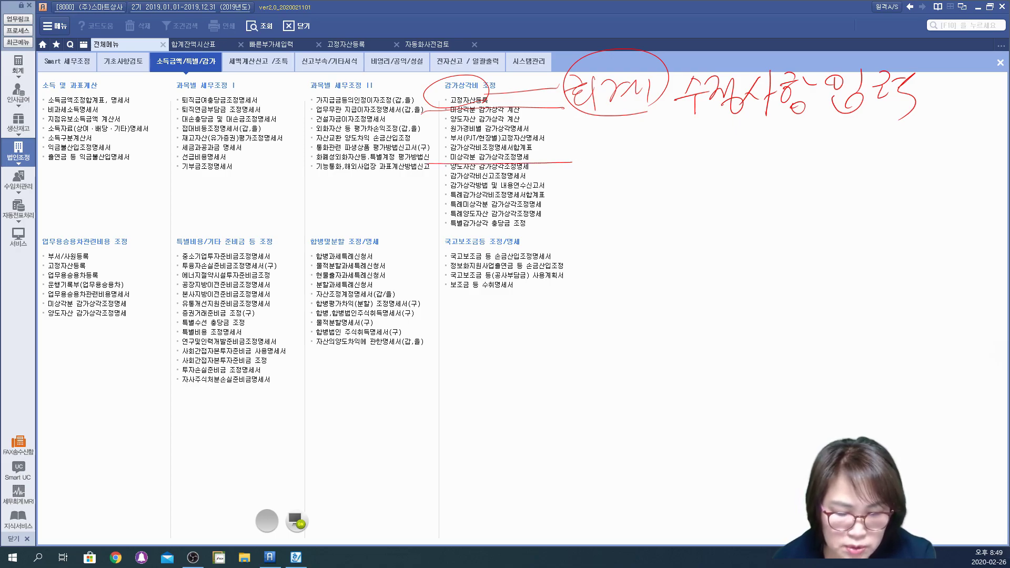
mouse_move(439, 171)
mouse_down()
mouse_move(505, 153)
mouse_move(561, 168)
mouse_up()
mouse_move(606, 115)
mouse_down()
mouse_move(581, 150)
mouse_move(644, 157)
mouse_move(645, 180)
mouse_move(671, 166)
mouse_move(680, 179)
mouse_move(753, 169)
mouse_move(701, 203)
mouse_move(650, 129)
mouse_move(648, 203)
mouse_up()
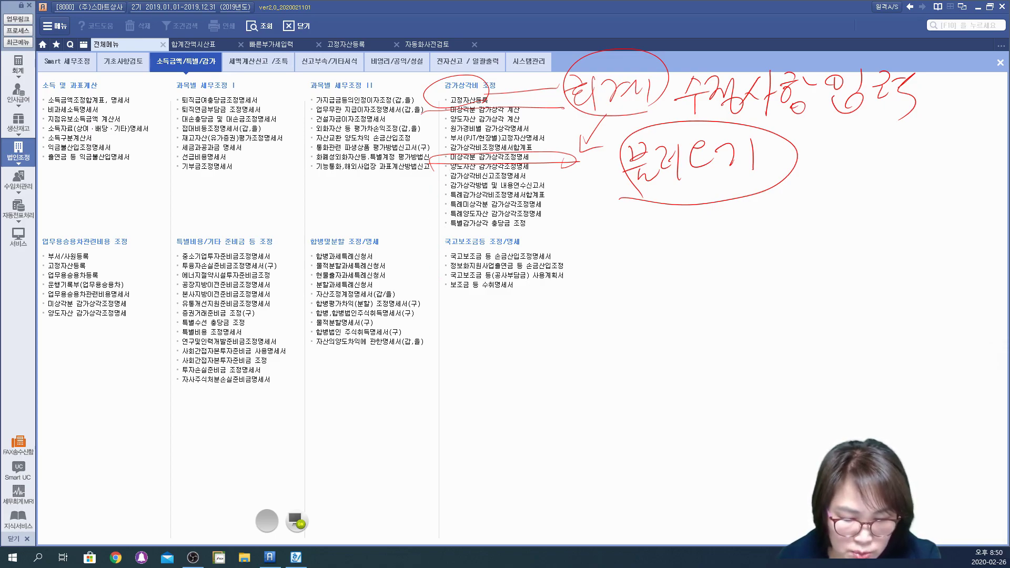
mouse_move(473, 153)
mouse_down()
mouse_move(536, 138)
mouse_move(392, 209)
mouse_move(605, 313)
mouse_move(684, 228)
mouse_move(660, 289)
mouse_move(672, 242)
mouse_up()
drag(725, 191, 678, 236)
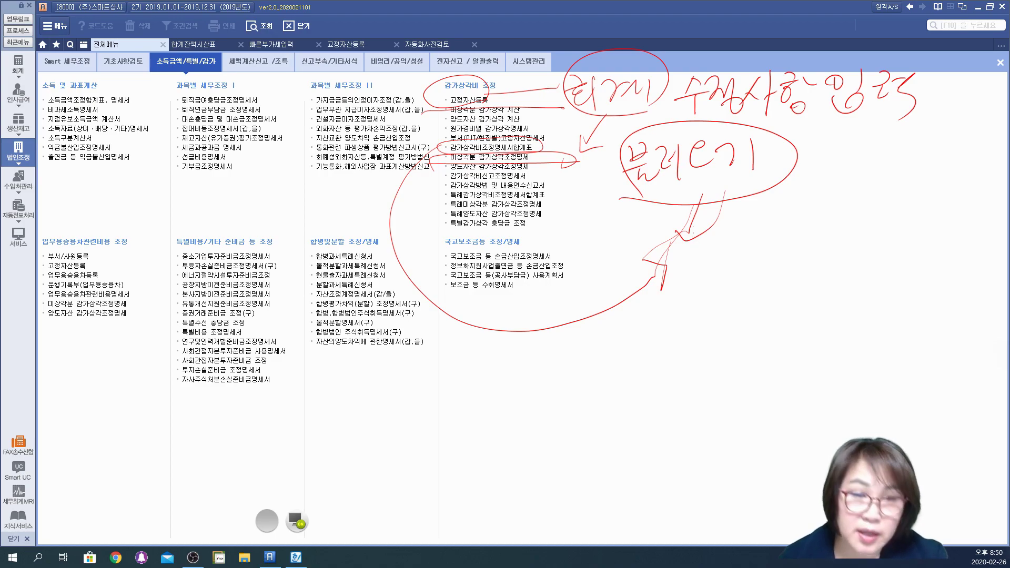
Step: Handwrite "조정사항" and "합계등록" below the 불러오기 note
mouse_move(673, 252)
mouse_down()
mouse_move(705, 289)
mouse_move(731, 276)
mouse_move(744, 292)
mouse_move(757, 276)
mouse_up()
mouse_move(764, 240)
mouse_down()
mouse_move(765, 303)
mouse_move(771, 269)
mouse_up()
mouse_move(784, 247)
mouse_down()
mouse_move(794, 248)
mouse_move(797, 278)
mouse_move(825, 260)
mouse_up()
drag(816, 284, 818, 300)
drag(663, 321, 683, 322)
mouse_move(662, 330)
mouse_down()
mouse_move(682, 342)
mouse_move(683, 357)
mouse_up()
mouse_move(689, 319)
mouse_down()
mouse_move(705, 332)
mouse_move(698, 365)
mouse_up()
mouse_move(705, 344)
mouse_down()
mouse_move(722, 330)
mouse_move(734, 354)
mouse_up()
drag(730, 325, 751, 367)
mouse_move(781, 317)
mouse_down()
mouse_move(764, 318)
mouse_move(783, 333)
mouse_up()
mouse_move(760, 337)
mouse_down()
mouse_move(791, 336)
mouse_move(772, 349)
mouse_up()
drag(803, 312, 813, 335)
mouse_move(797, 340)
mouse_down()
mouse_move(821, 337)
mouse_move(819, 363)
mouse_up()
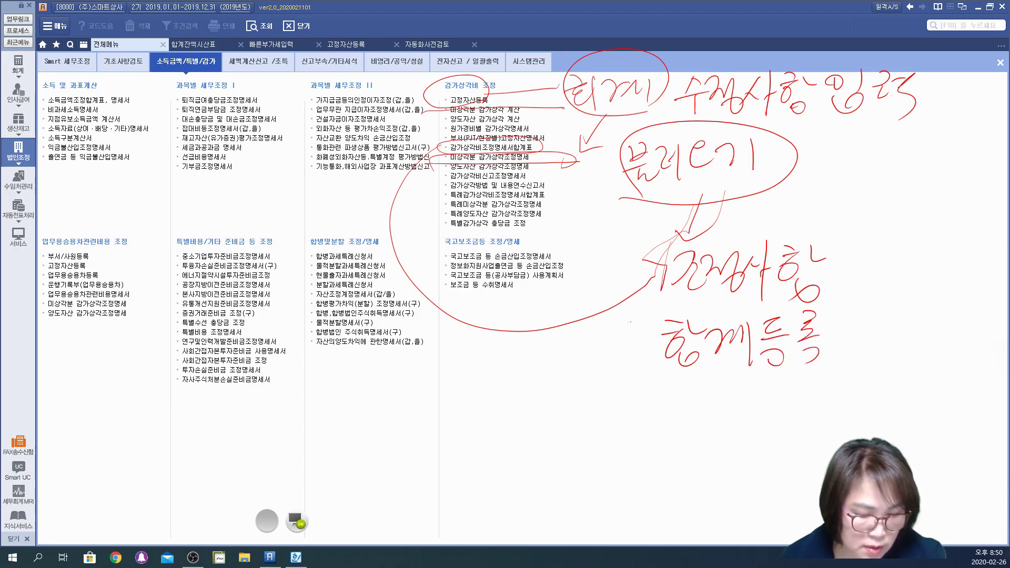
Step: Bracket the handwritten 합계등록 on both sides and underline 조정사항 above it
mouse_move(666, 314)
mouse_down()
mouse_move(633, 374)
mouse_move(663, 379)
mouse_up()
mouse_move(843, 308)
mouse_down()
mouse_move(869, 307)
mouse_move(857, 358)
mouse_up()
drag(632, 301, 883, 301)
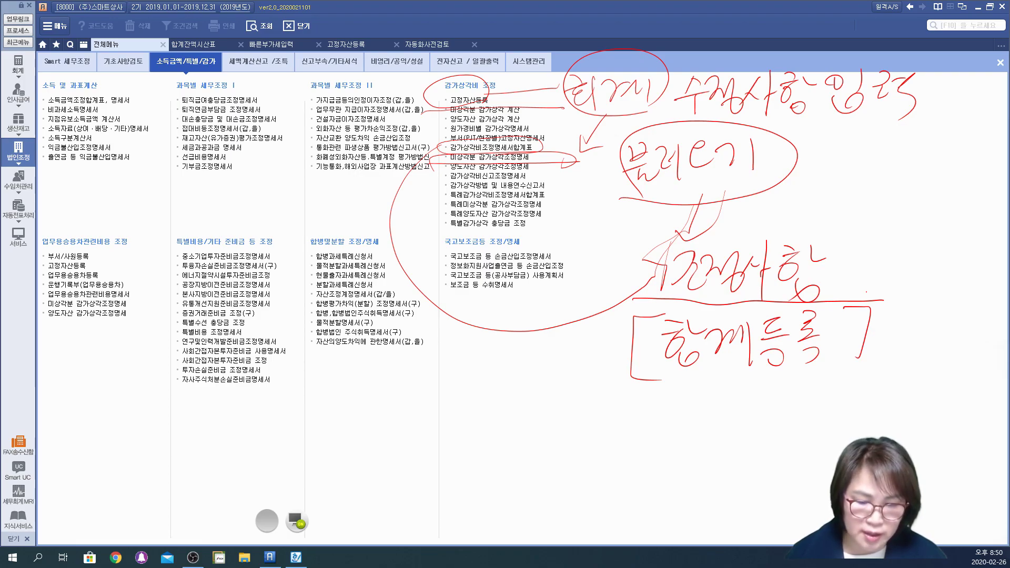
Step: Re-mark 고정자산등록 and 미상각분 감가상각조정명세 with the pen, and draw an arrow from the latter to 불러오기
drag(428, 110, 497, 105)
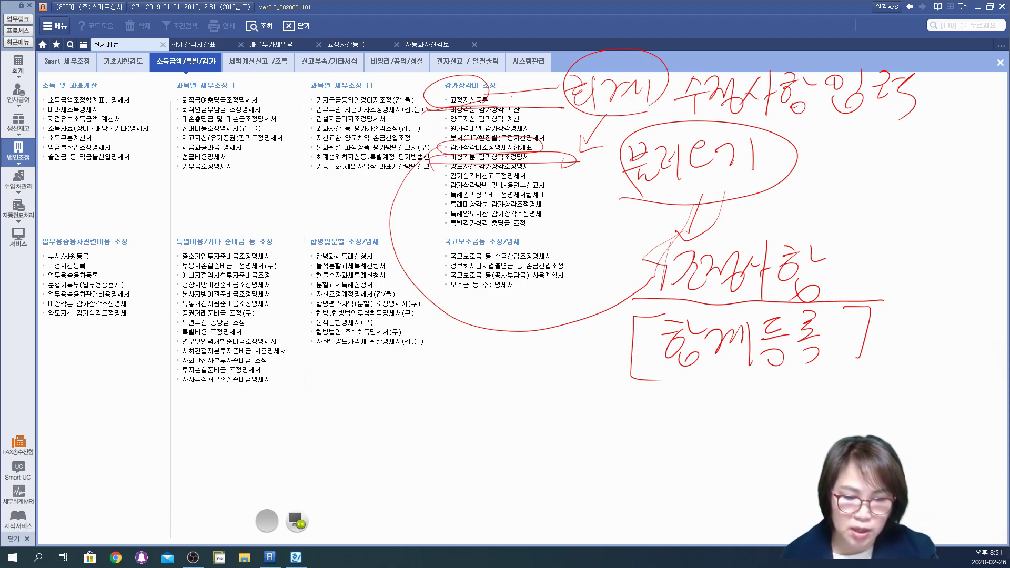
mouse_move(481, 110)
mouse_down()
mouse_move(435, 107)
mouse_move(502, 98)
mouse_up()
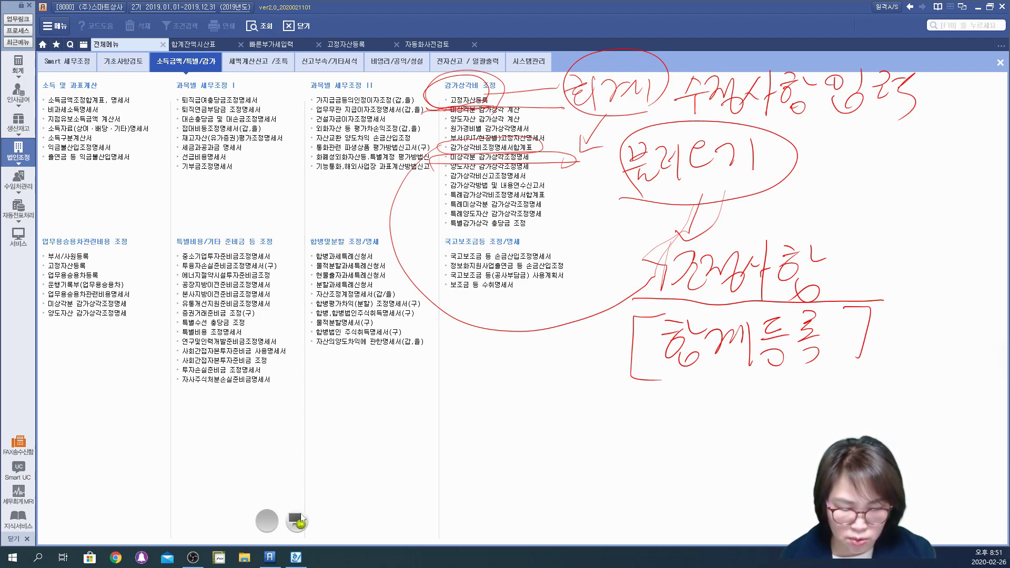
mouse_move(434, 110)
mouse_down()
mouse_move(513, 101)
mouse_move(498, 138)
mouse_up()
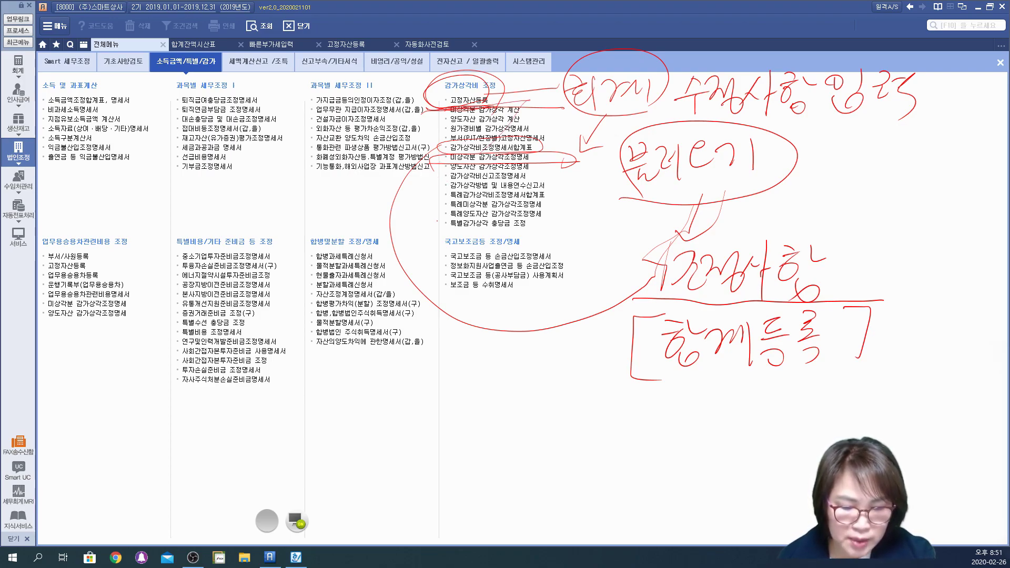
mouse_move(435, 169)
mouse_down()
mouse_move(488, 165)
mouse_move(538, 189)
mouse_up()
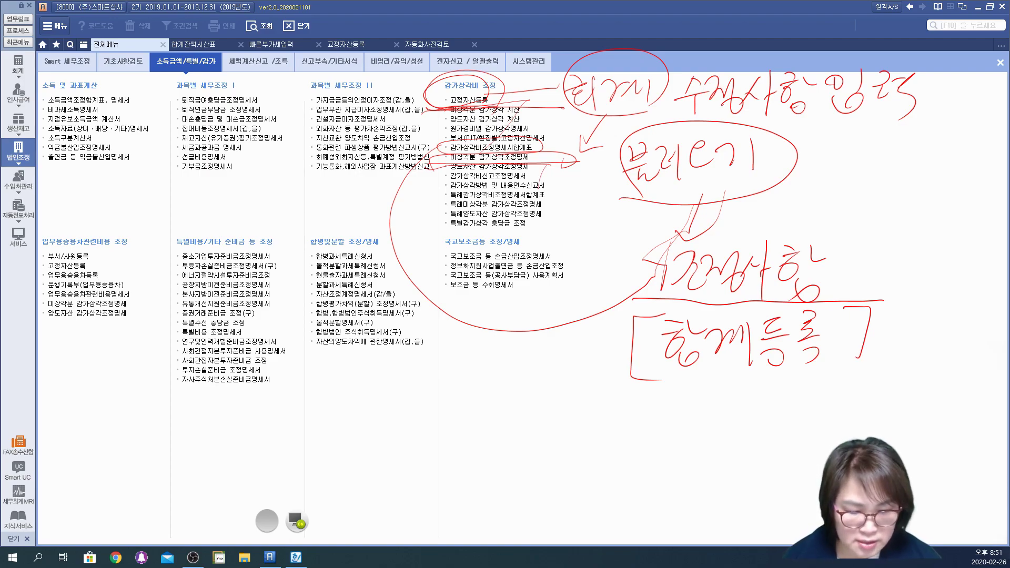
mouse_move(544, 167)
mouse_down()
mouse_move(620, 163)
mouse_move(600, 178)
mouse_up()
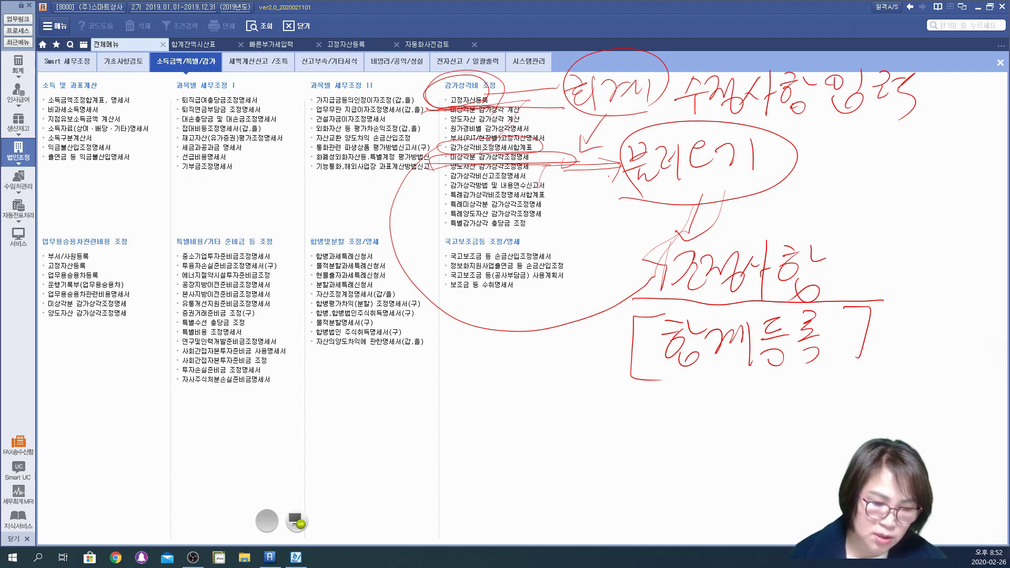
Step: Complete the frame around 합계등록, draw an arrow down from 조정사항, and handwrite an underlined "손금불산입" at its end
drag(702, 379, 847, 377)
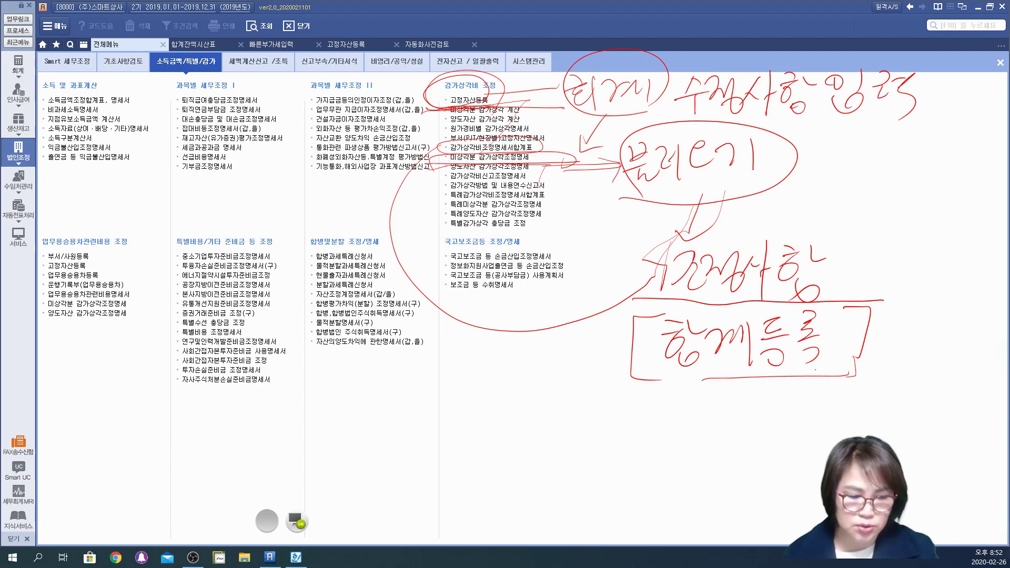
drag(653, 290, 575, 369)
mouse_move(578, 341)
mouse_down()
mouse_move(573, 370)
mouse_move(600, 371)
mouse_up()
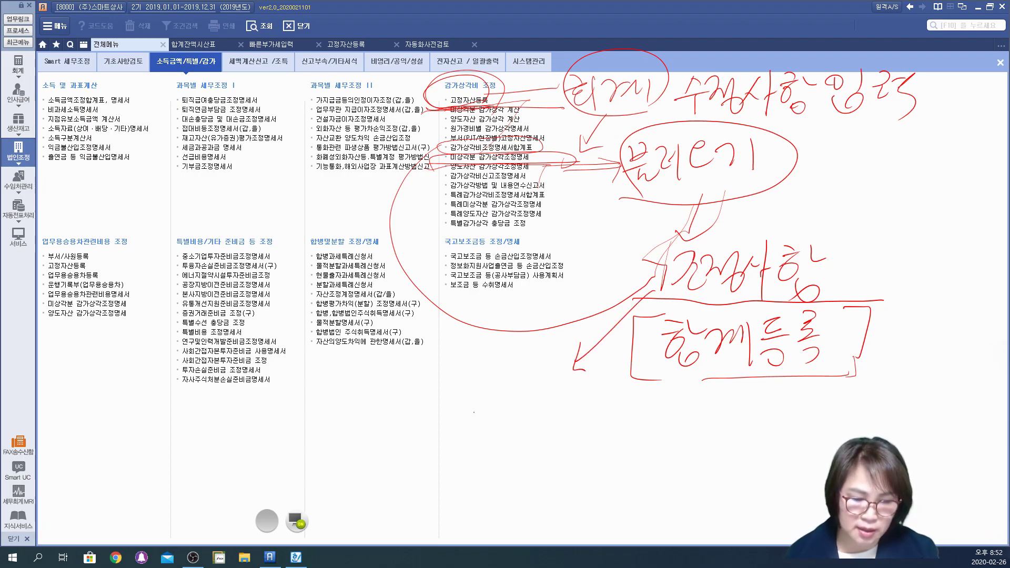
drag(465, 388, 483, 444)
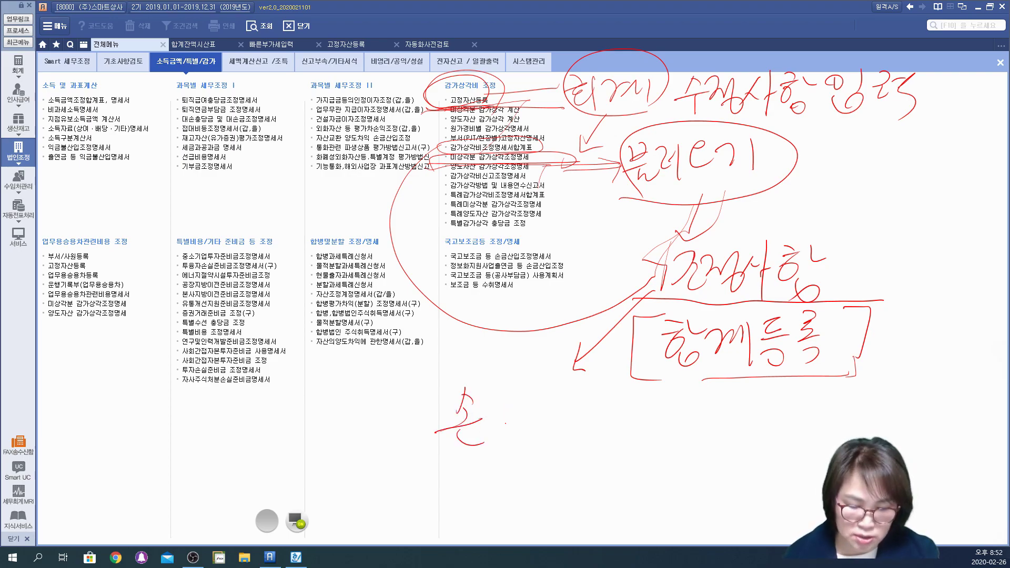
drag(477, 394, 517, 436)
mouse_move(524, 392)
mouse_down()
mouse_move(540, 406)
mouse_move(539, 434)
mouse_move(549, 432)
mouse_up()
mouse_move(560, 395)
mouse_down()
mouse_move(567, 415)
mouse_move(589, 393)
mouse_up()
mouse_move(560, 423)
mouse_down()
mouse_move(579, 434)
mouse_move(602, 399)
mouse_move(619, 421)
mouse_up()
drag(596, 420, 630, 439)
mouse_move(445, 464)
mouse_down()
mouse_move(643, 445)
mouse_move(667, 413)
mouse_move(652, 439)
mouse_up()
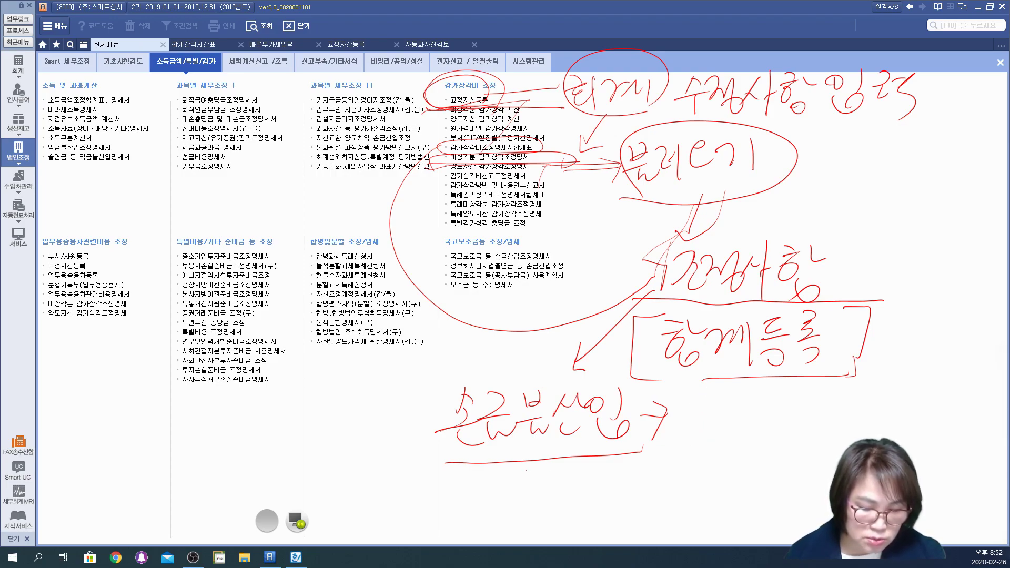
Step: Handwrite "유보 발생" beside 손금불산입 and underline it
mouse_move(711, 386)
mouse_down()
mouse_move(707, 405)
mouse_move(719, 389)
mouse_up()
mouse_move(678, 416)
mouse_down()
mouse_move(725, 411)
mouse_move(703, 440)
mouse_up()
drag(716, 426, 715, 440)
mouse_move(732, 397)
mouse_down()
mouse_move(748, 432)
mouse_move(764, 427)
mouse_up()
mouse_move(781, 380)
mouse_down()
mouse_move(803, 415)
mouse_move(824, 389)
mouse_move(852, 384)
mouse_move(877, 384)
mouse_move(875, 404)
mouse_up()
drag(865, 418, 858, 421)
drag(688, 452, 839, 451)
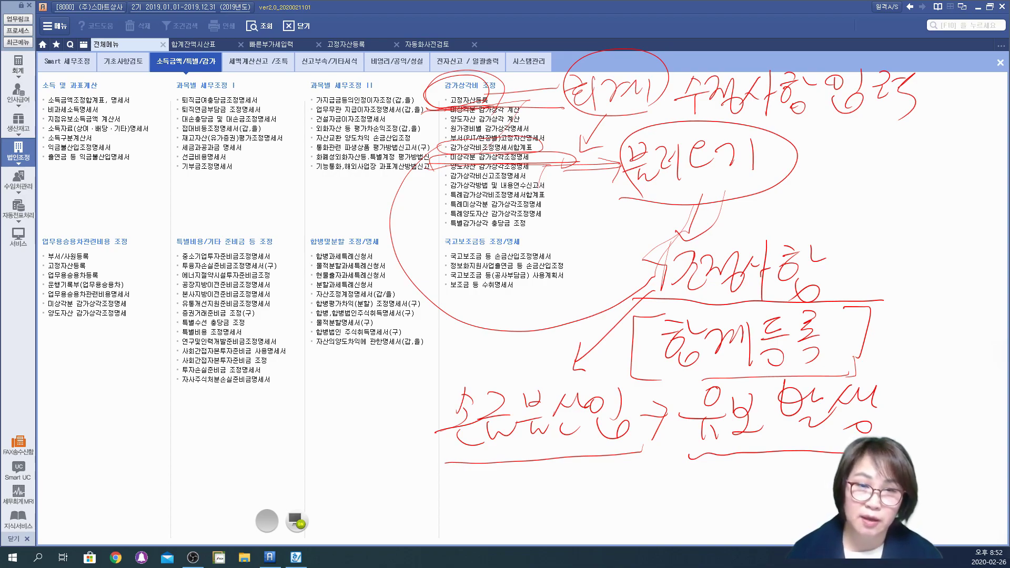
Step: Draw a curved arrow from 손금불산입, handwrite "다음연도" beside it, and mark 손금불산입 again
mouse_move(436, 400)
mouse_down()
mouse_move(397, 444)
mouse_move(411, 497)
mouse_up()
mouse_move(191, 445)
mouse_down()
mouse_move(205, 443)
mouse_move(230, 487)
mouse_up()
drag(226, 456, 239, 457)
drag(253, 433, 276, 450)
drag(243, 460, 273, 479)
mouse_move(278, 441)
mouse_down()
mouse_move(284, 462)
mouse_move(303, 446)
mouse_up()
drag(303, 431, 305, 479)
mouse_move(317, 435)
mouse_down()
mouse_move(332, 440)
mouse_move(332, 476)
mouse_up()
drag(320, 473, 347, 481)
mouse_move(466, 465)
mouse_down()
mouse_move(566, 357)
mouse_move(631, 457)
mouse_up()
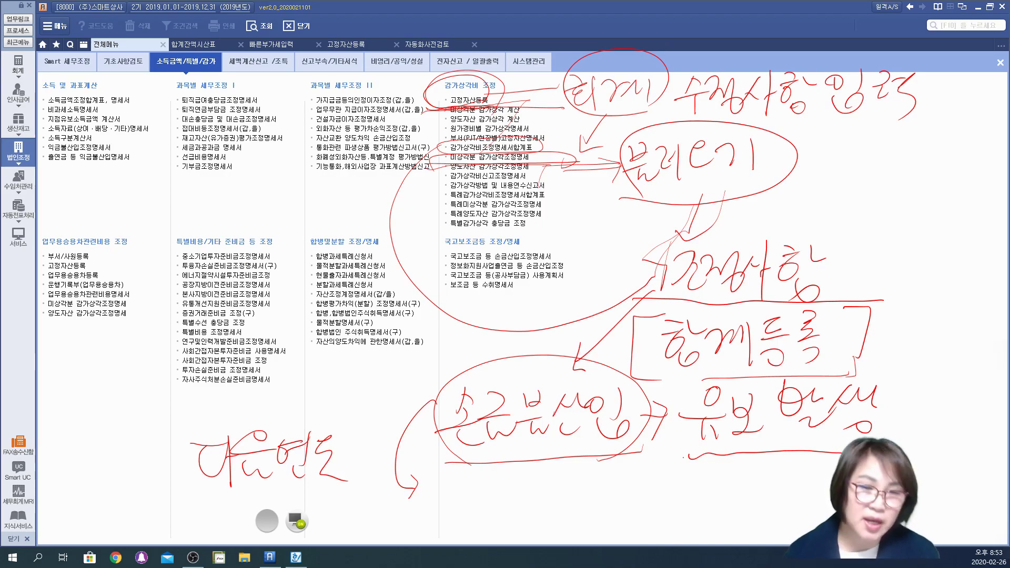
Step: Handwrite a circled "미달" at the curved arrow's end, followed by "손금산입" and an arrow to 유보 "감소"
mouse_move(429, 466)
mouse_down()
mouse_move(430, 500)
mouse_move(448, 500)
mouse_up()
mouse_move(457, 465)
mouse_down()
mouse_move(459, 510)
mouse_move(492, 487)
mouse_move(480, 504)
mouse_move(496, 516)
mouse_up()
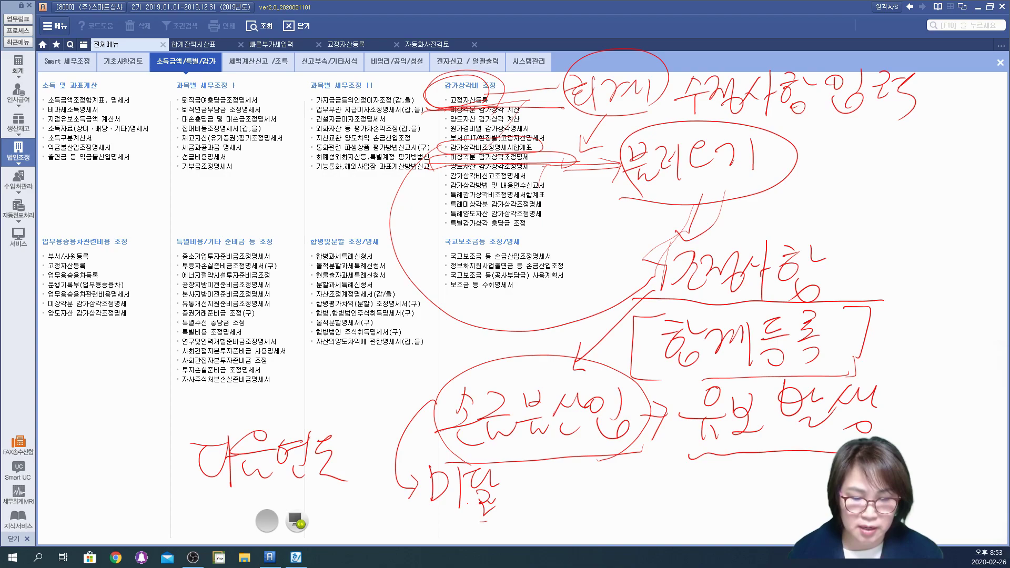
mouse_move(504, 518)
mouse_down()
mouse_move(471, 453)
mouse_move(495, 517)
mouse_up()
mouse_move(538, 476)
mouse_down()
mouse_move(561, 474)
mouse_move(570, 486)
mouse_move(588, 468)
mouse_move(593, 502)
mouse_move(618, 473)
mouse_move(619, 502)
mouse_move(659, 484)
mouse_move(664, 509)
mouse_move(697, 479)
mouse_move(755, 477)
mouse_move(801, 452)
mouse_up()
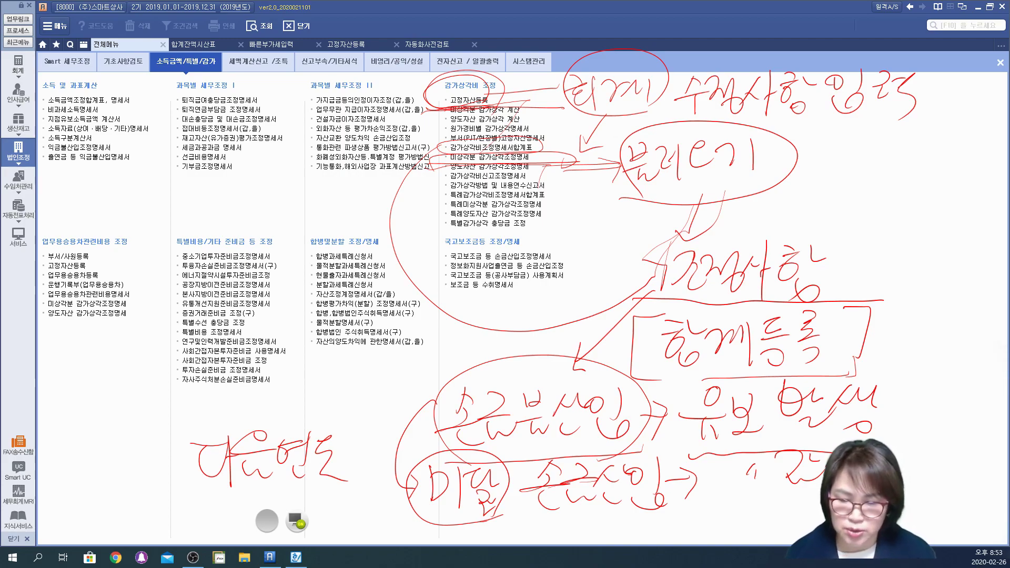
Step: Handwrite "전년도 소득금액조정합계표" with the form name circled, tick beside it, and clear all pen markings
drag(51, 368, 93, 411)
drag(108, 362, 138, 391)
drag(132, 395, 145, 400)
drag(151, 358, 158, 384)
drag(155, 379, 173, 405)
drag(188, 361, 195, 384)
mouse_move(192, 368)
mouse_down()
mouse_move(210, 390)
mouse_move(238, 371)
mouse_move(247, 400)
mouse_up()
mouse_move(276, 357)
mouse_down()
mouse_move(271, 390)
mouse_move(297, 360)
mouse_move(321, 396)
mouse_up()
mouse_move(332, 355)
mouse_down()
mouse_move(356, 376)
mouse_move(347, 388)
mouse_up()
drag(334, 390, 377, 375)
drag(375, 356, 396, 384)
mouse_move(400, 361)
mouse_down()
mouse_move(413, 378)
mouse_move(459, 363)
mouse_move(502, 377)
mouse_up()
mouse_move(199, 406)
mouse_down()
mouse_move(368, 398)
mouse_move(440, 321)
mouse_move(199, 406)
mouse_up()
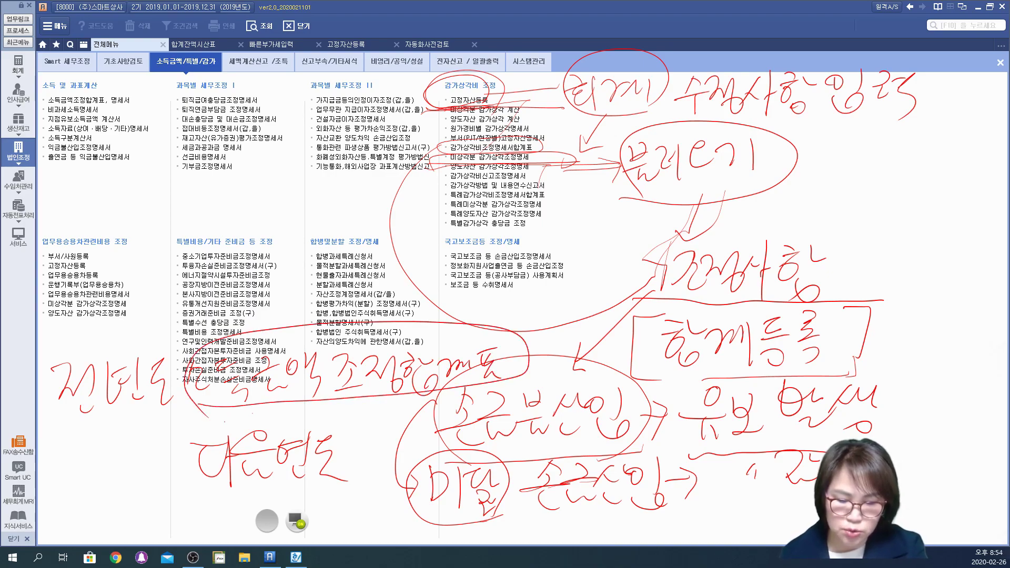
mouse_move(541, 364)
mouse_down()
mouse_move(518, 386)
mouse_move(534, 389)
mouse_up()
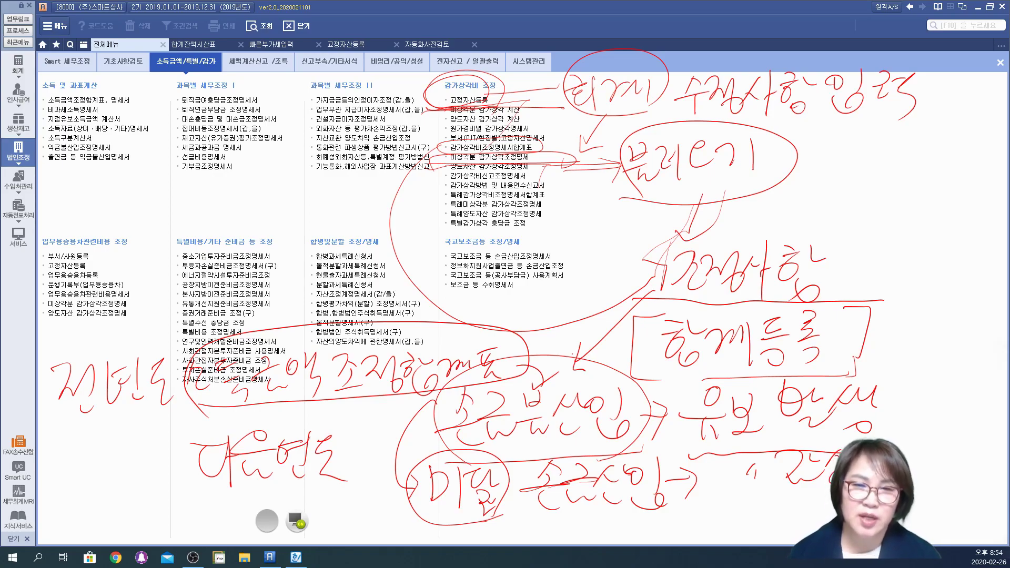
click(301, 521)
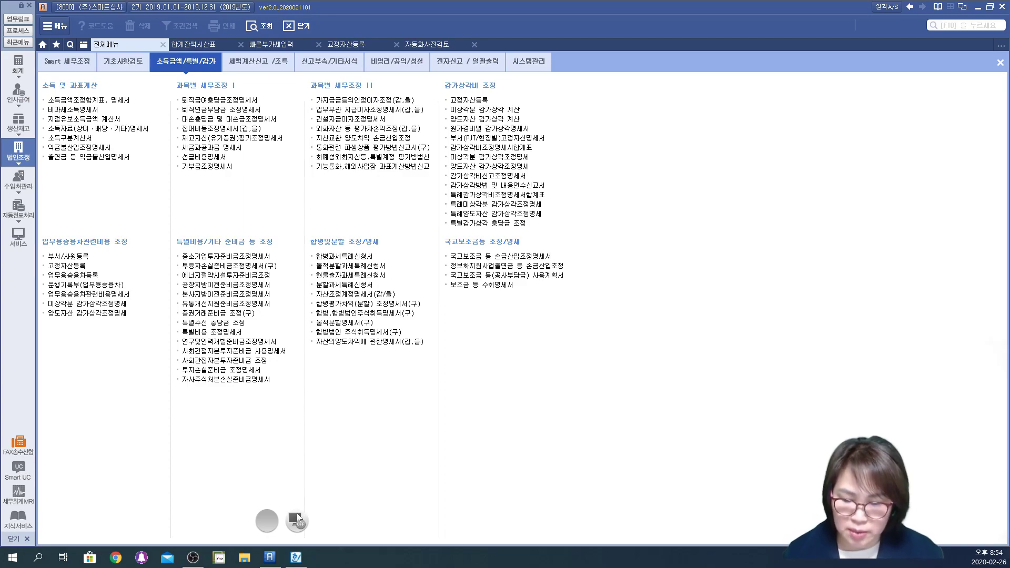
Step: Open 고정자산등록 and list the fixed assets of all 계정과목, with 자산구분 and 상각방법구분 at 전체
click(460, 101)
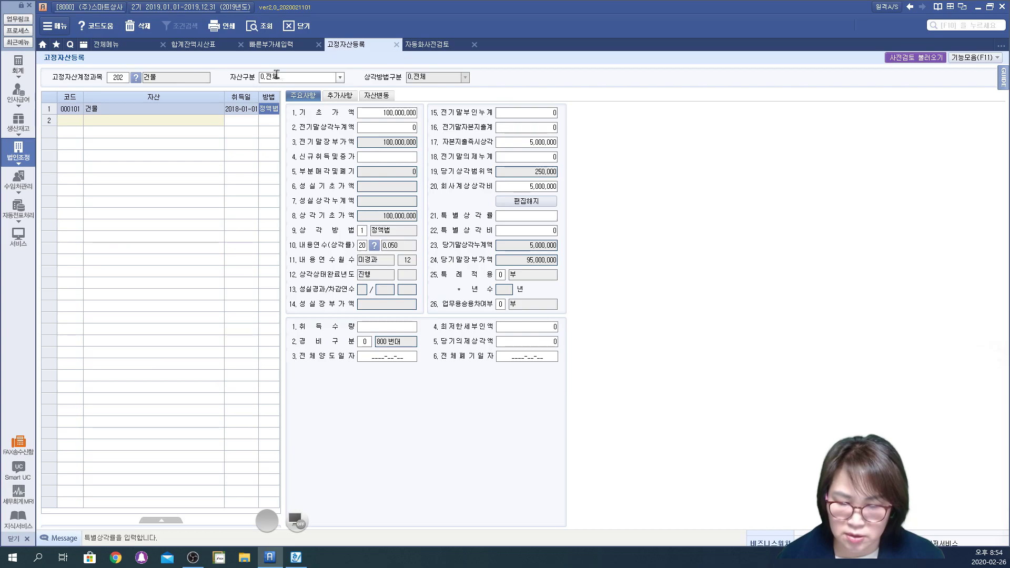
click(120, 78)
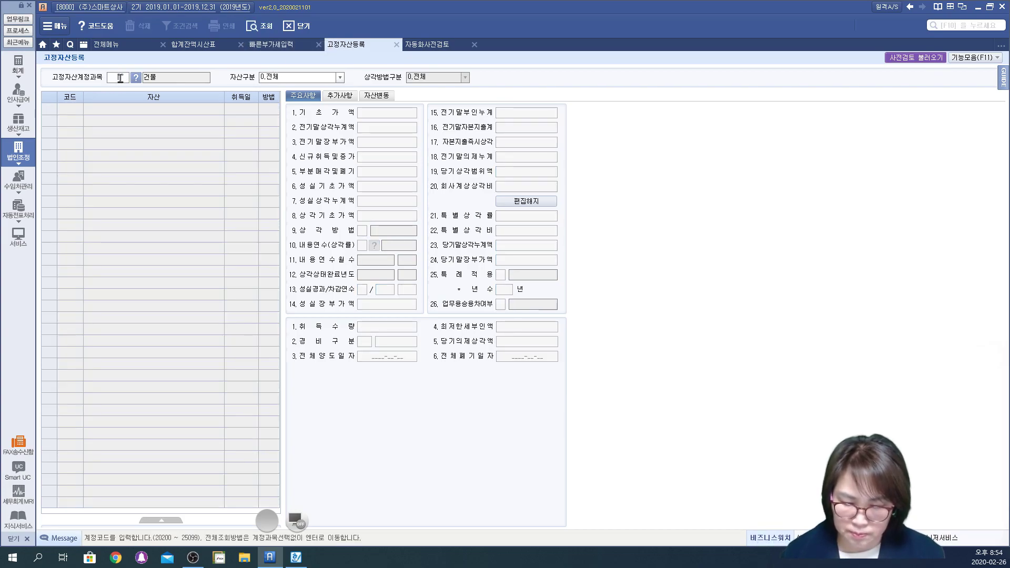
key(Return)
key(Return)
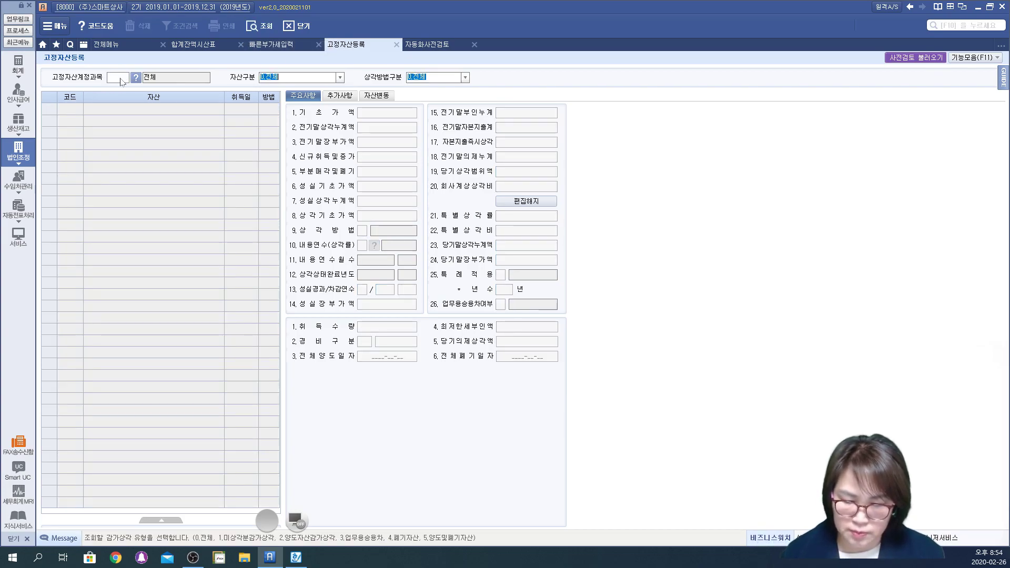
click(266, 29)
click(193, 114)
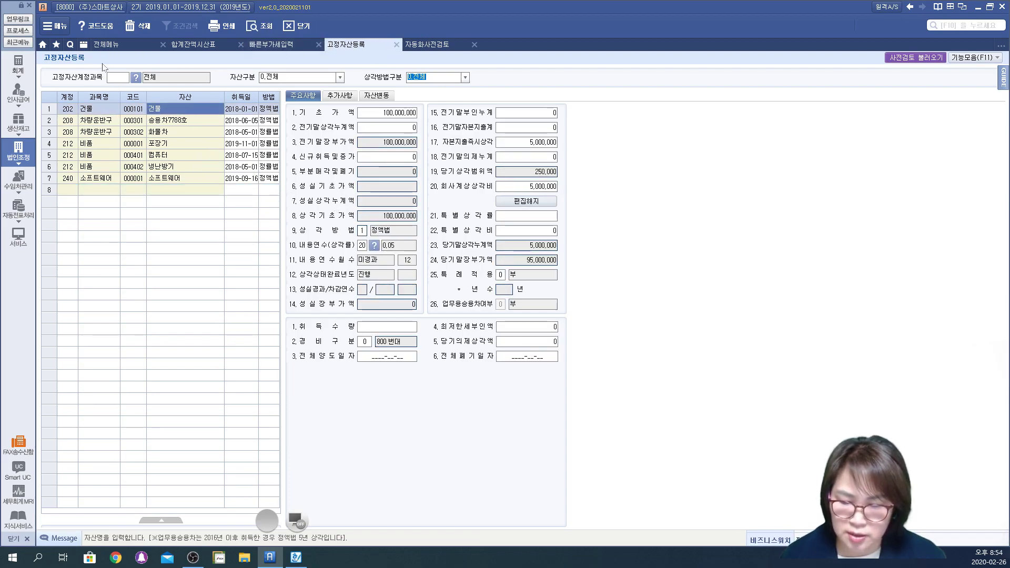
Step: Open 미상각분 감가상각조정명세 and load the depreciation calculation data with 전체불러오기, confirming the replacement of the form's data
click(104, 47)
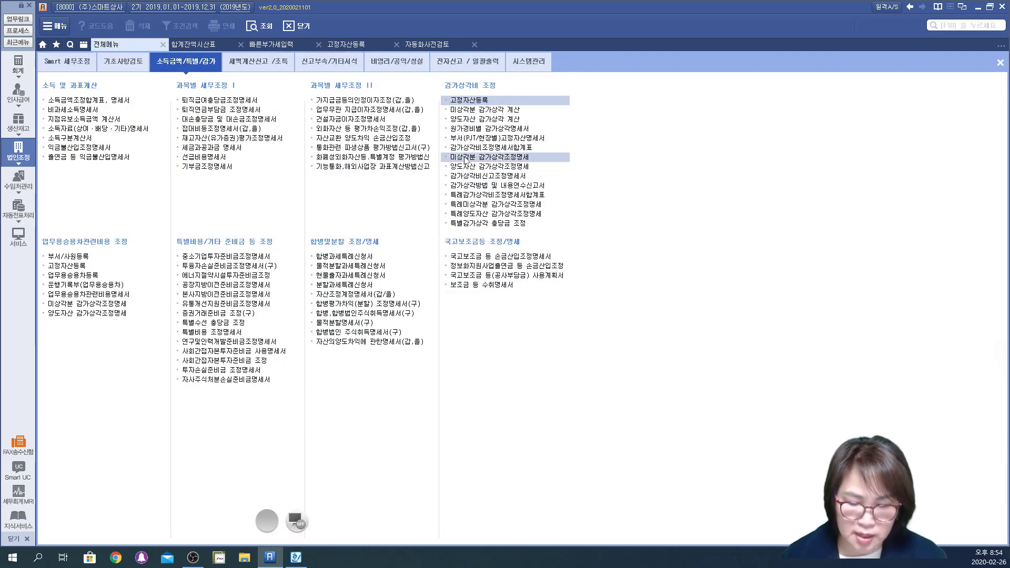
click(465, 158)
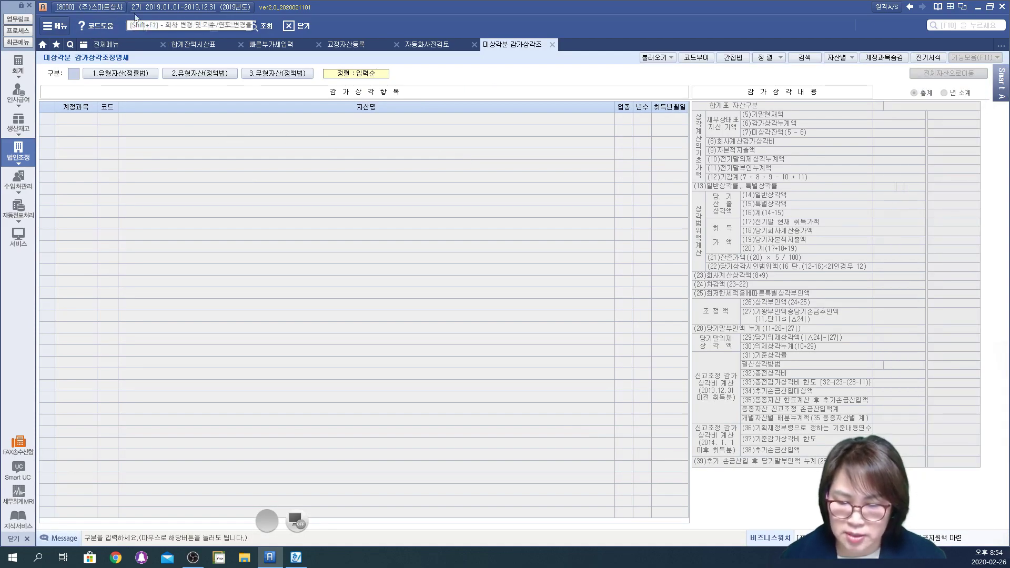
click(672, 59)
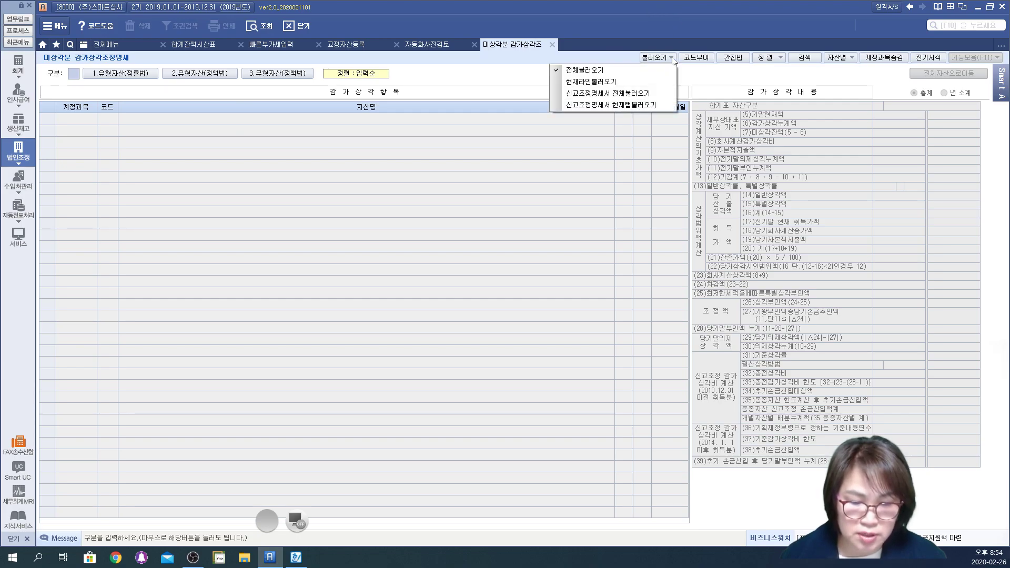
click(573, 71)
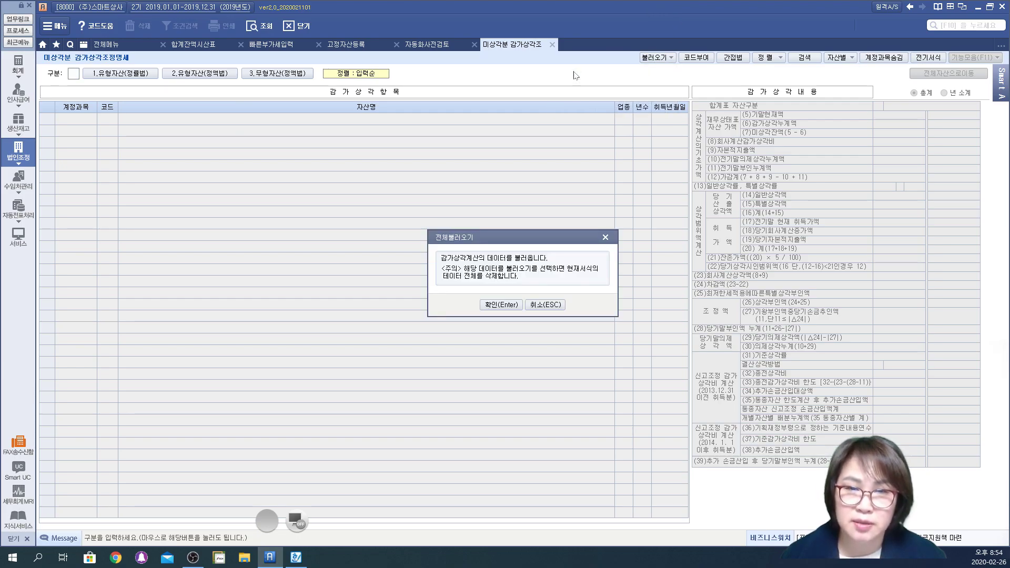
click(497, 305)
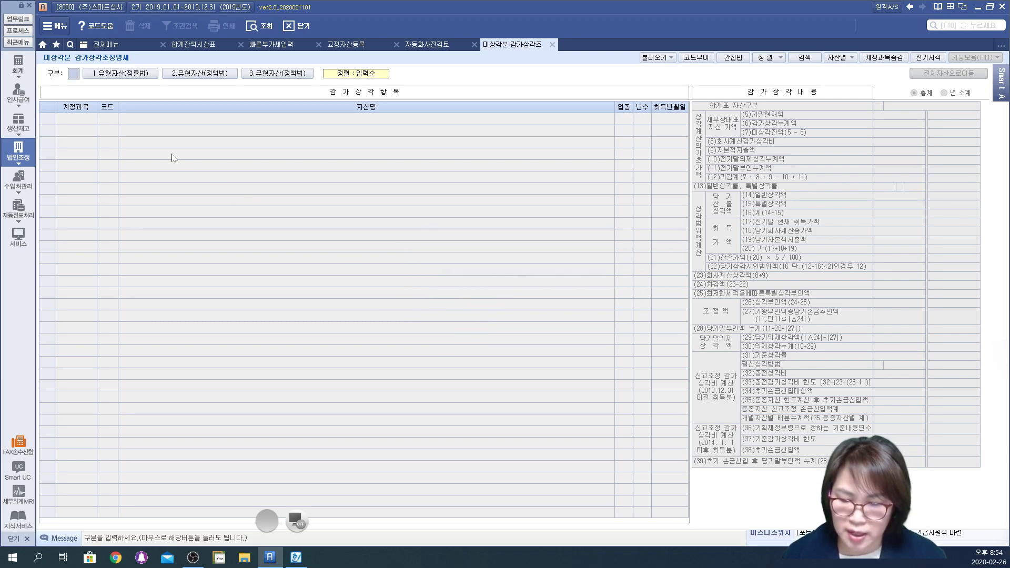
Step: Review the loaded assets under 유형자산(정률법), 유형자산(정액법) and 무형자산(정액법), returning to 유형자산(정률법) with 포장기 selected
click(112, 78)
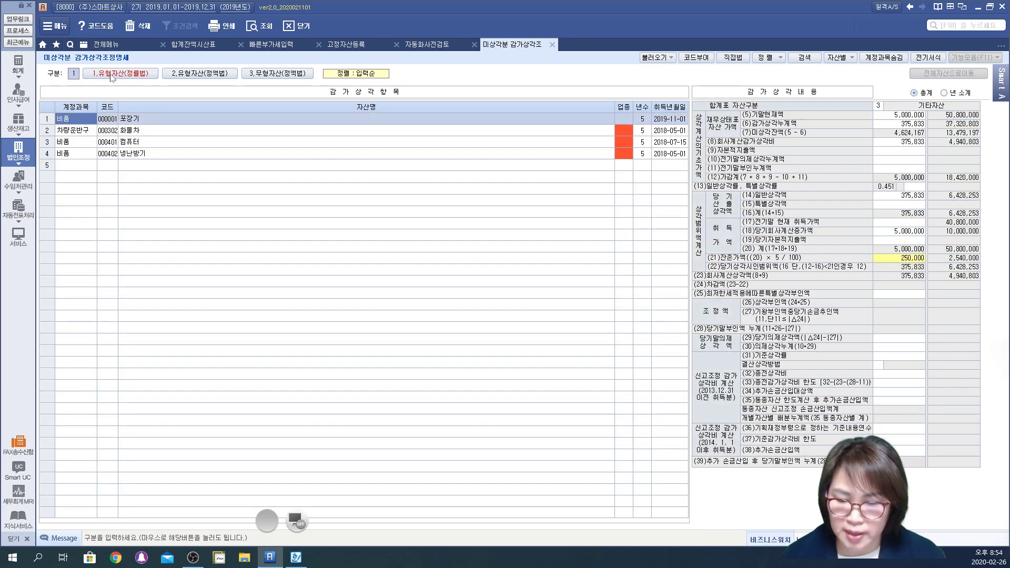
click(204, 76)
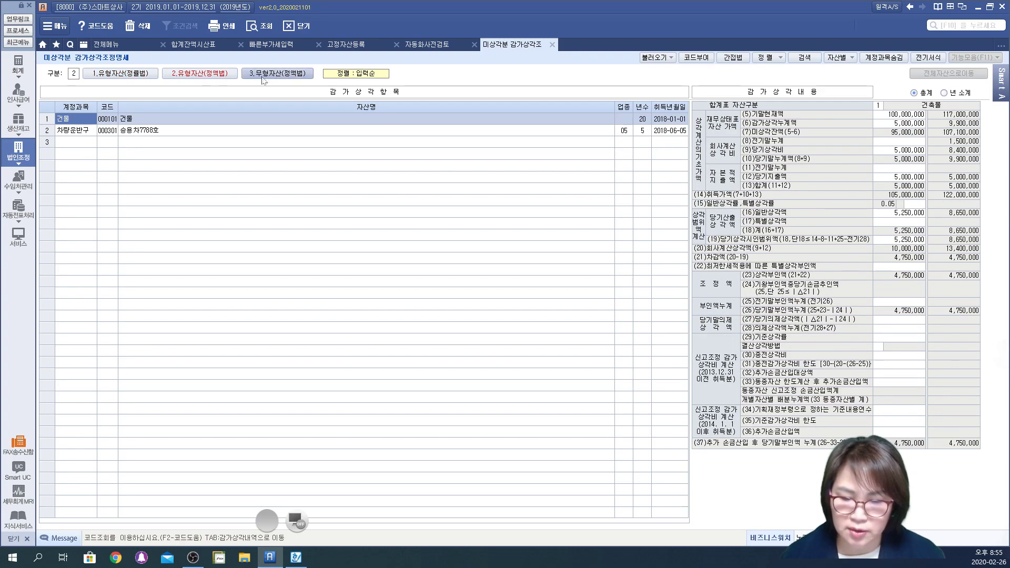
click(298, 77)
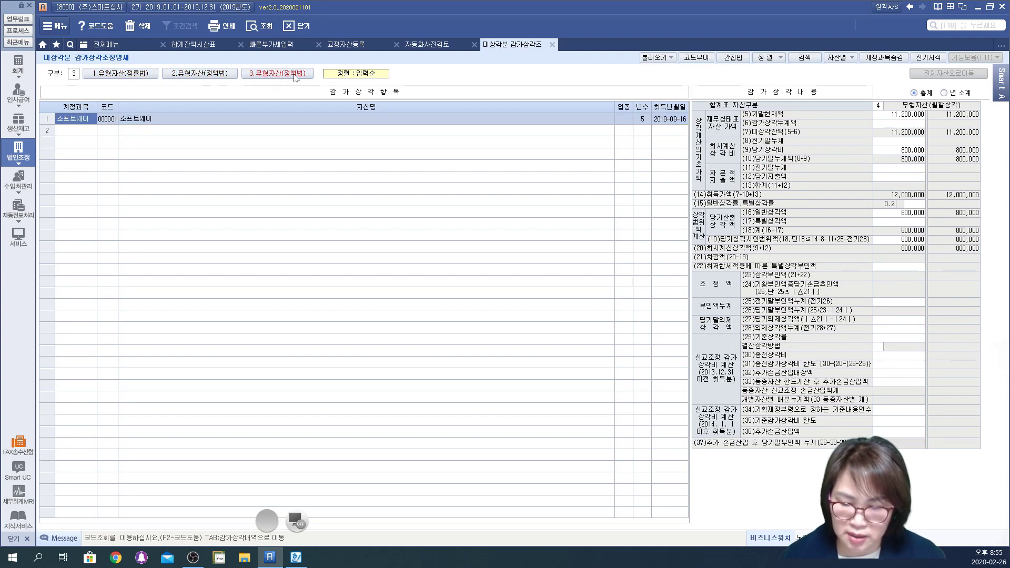
click(134, 74)
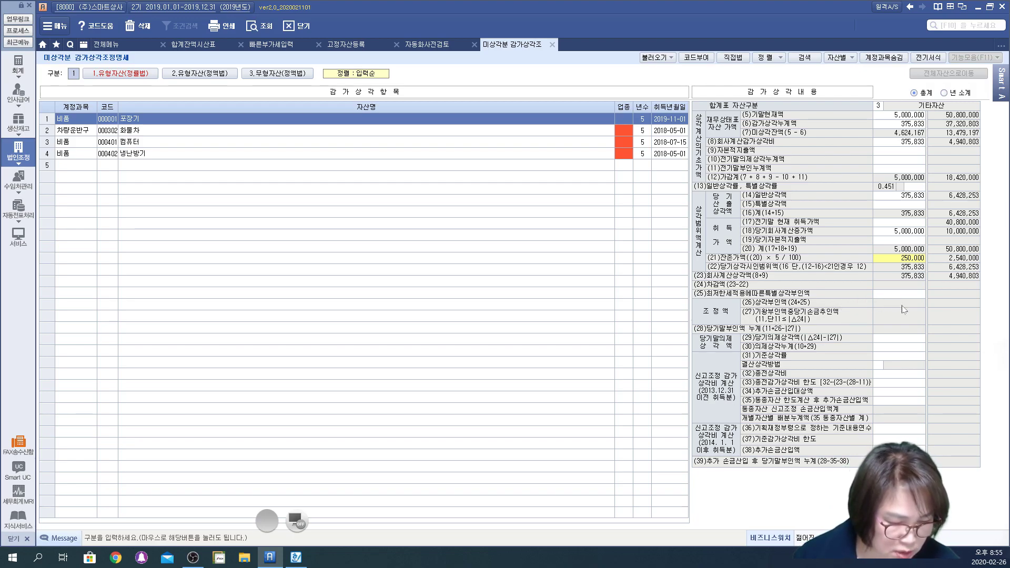
key(Return)
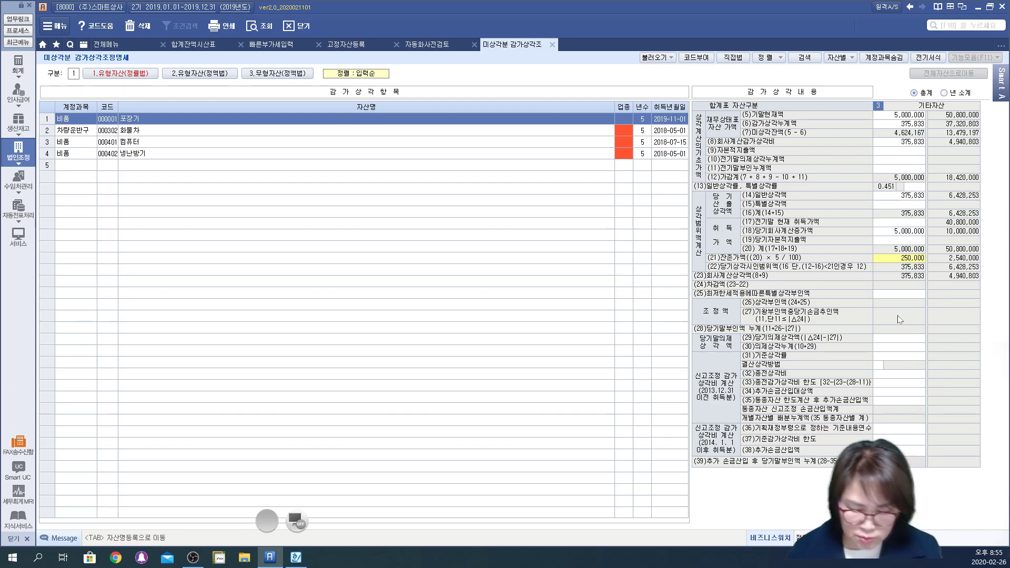
Step: With the screen pen, underline and circle the 조정액 rows (26) 상각부인액 and (27) 기왕부인액중당기손금추인액, and clear the markings
click(298, 520)
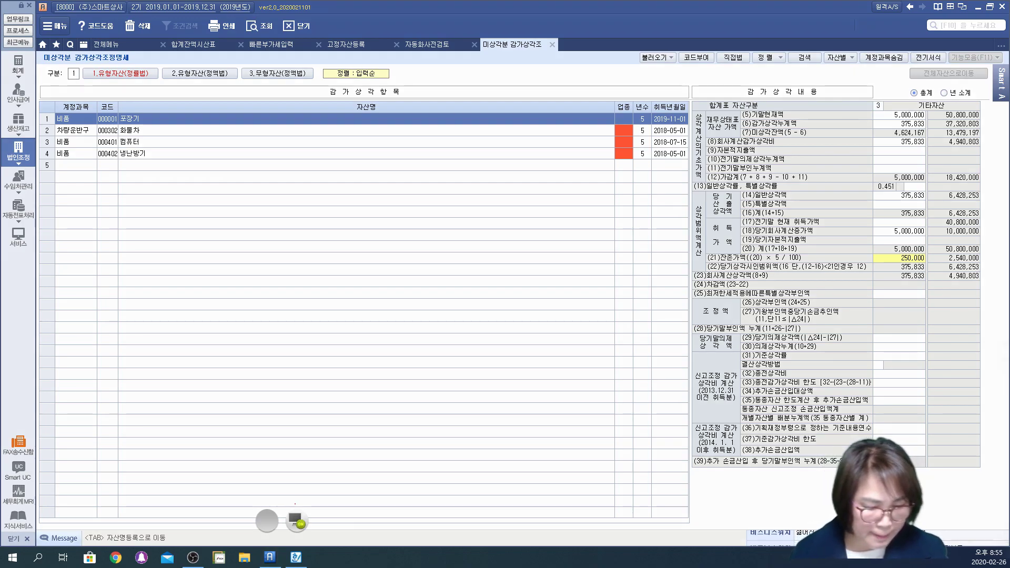
drag(730, 310, 940, 298)
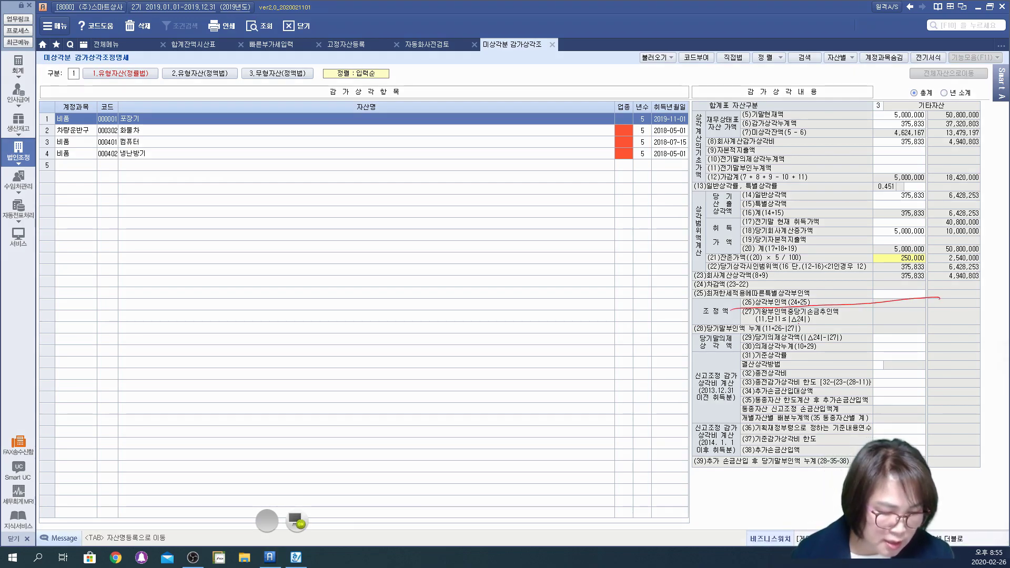
drag(738, 330, 933, 330)
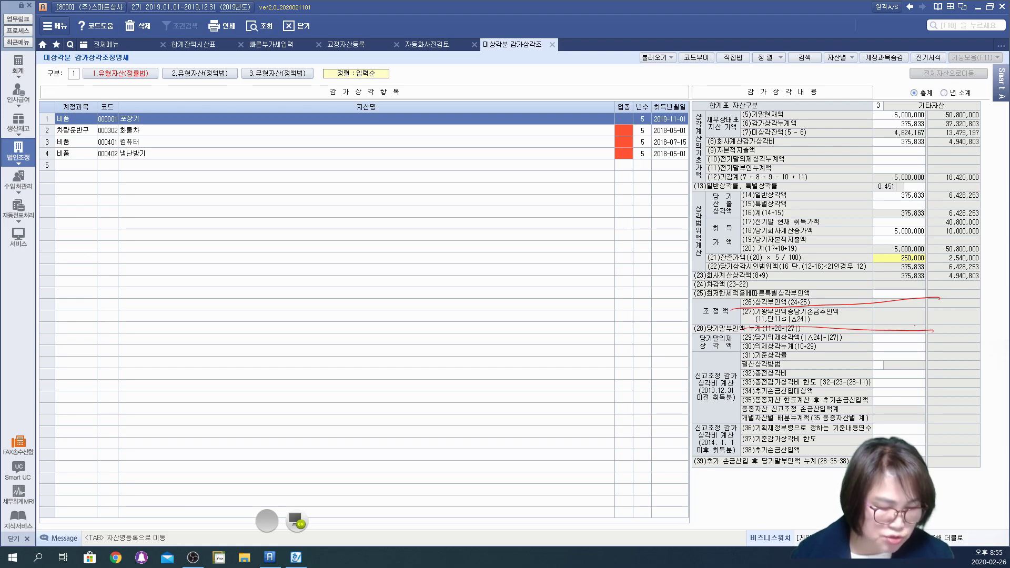
mouse_move(733, 328)
mouse_down()
mouse_move(850, 277)
mouse_move(785, 329)
mouse_move(703, 325)
mouse_up()
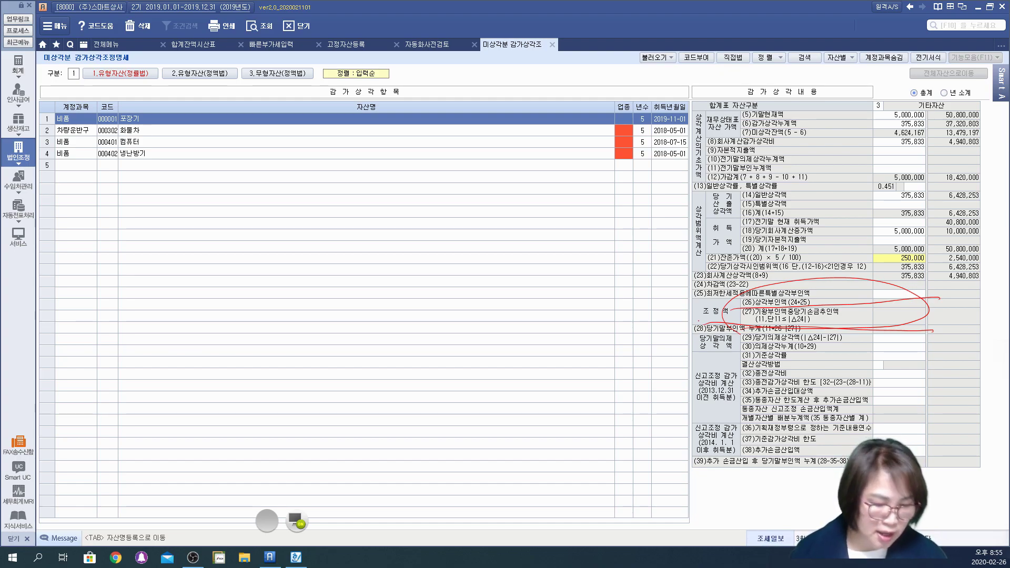
drag(806, 304, 867, 299)
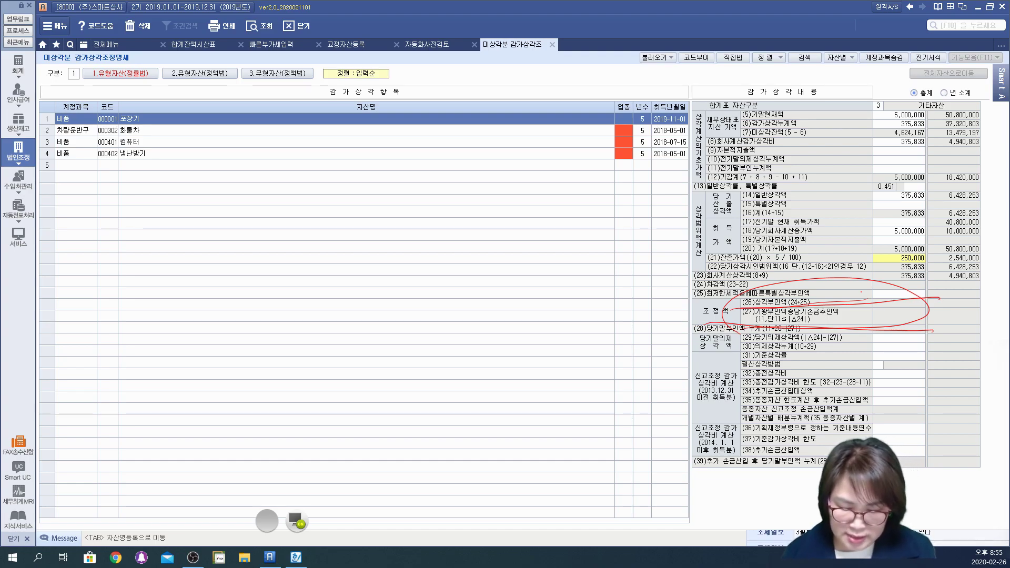
click(297, 524)
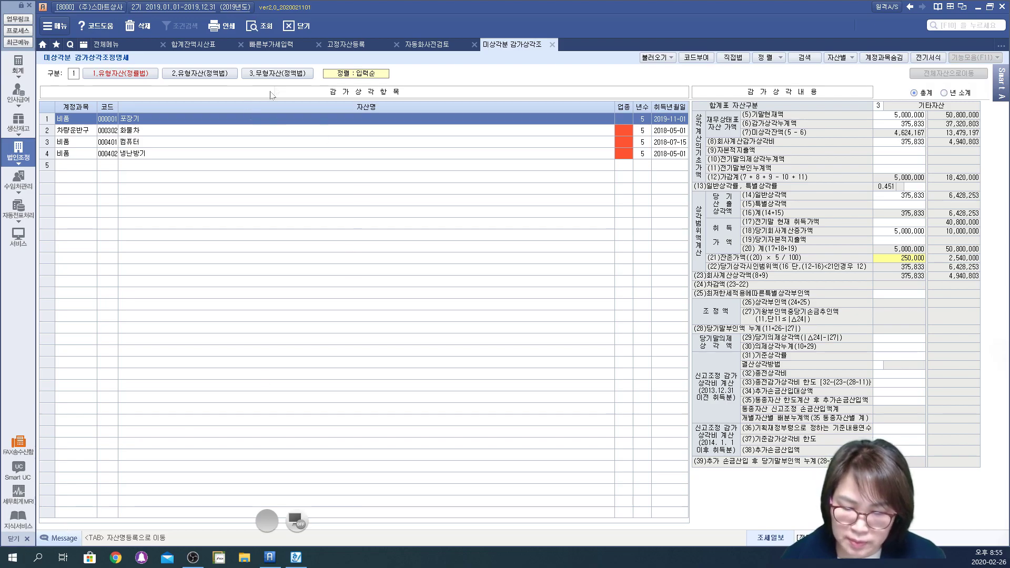
Step: Show 건물 under 유형자산(정액법), circle its 조정액 rows and (23) 상각부인액 with the pen, and draw an arrow out to the asset list
click(192, 78)
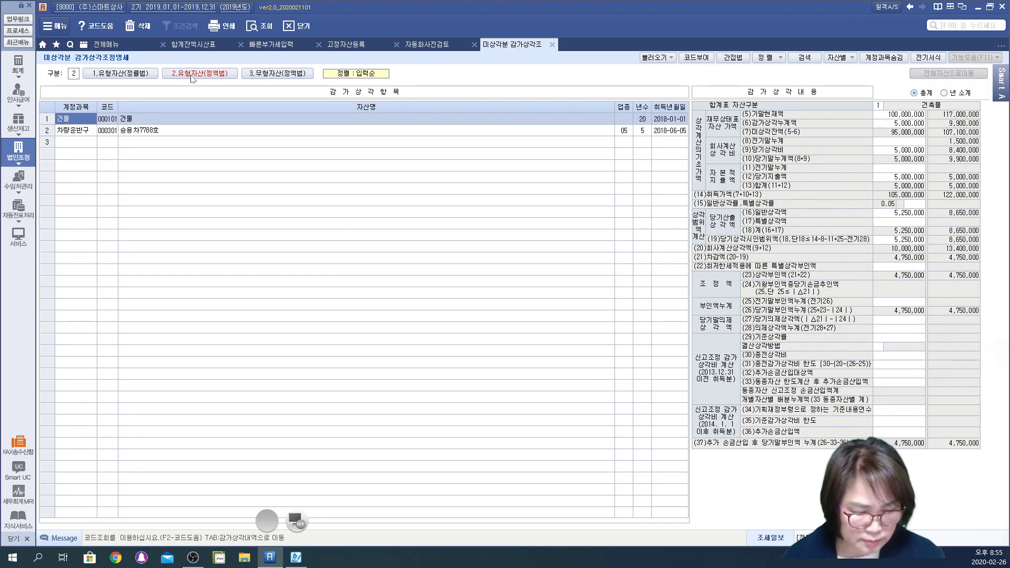
click(211, 119)
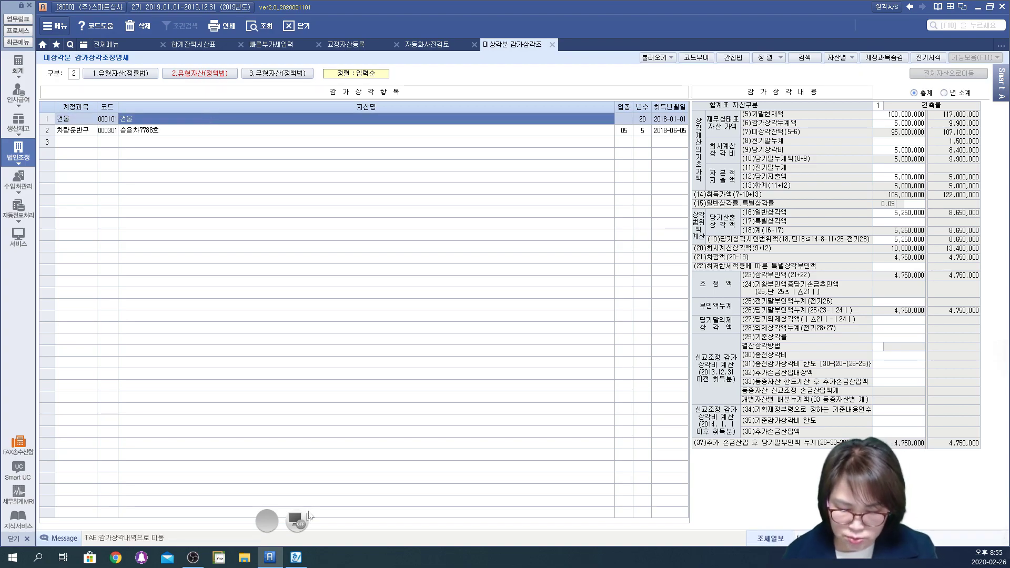
click(298, 523)
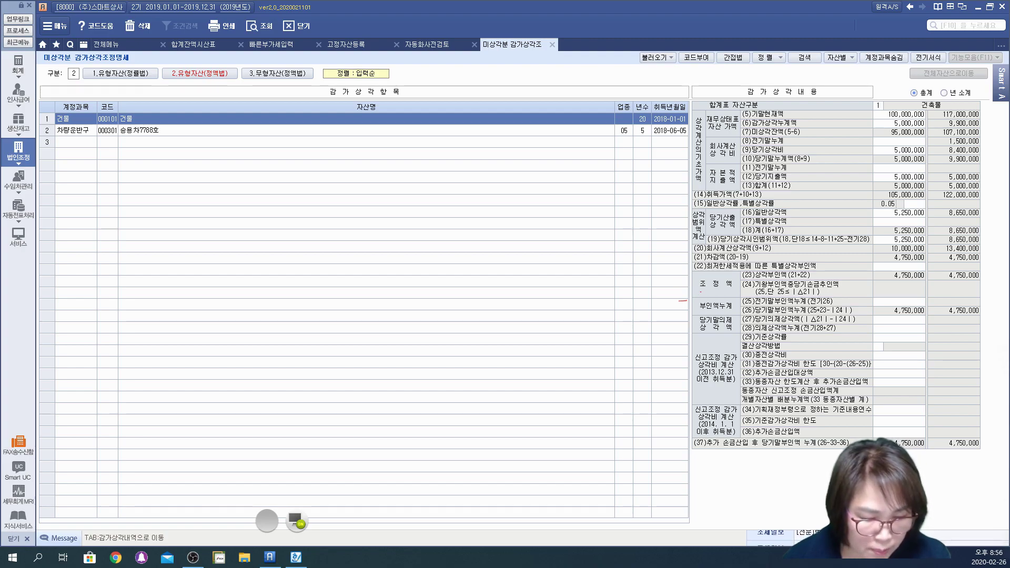
mouse_move(682, 273)
mouse_down()
mouse_move(983, 279)
mouse_move(849, 295)
mouse_move(676, 297)
mouse_move(695, 271)
mouse_move(910, 281)
mouse_up()
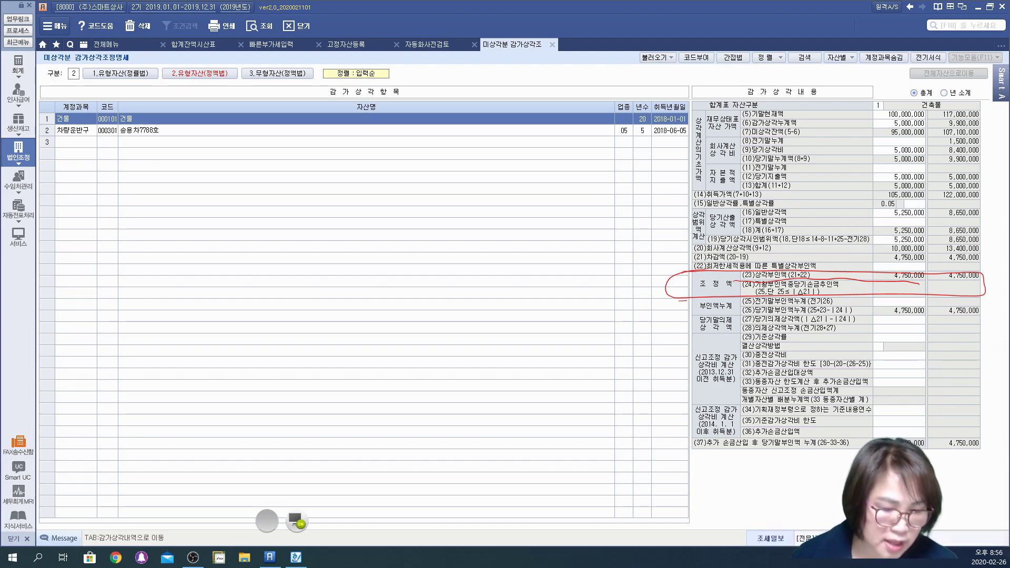
mouse_move(771, 274)
mouse_down()
mouse_move(743, 280)
mouse_move(797, 280)
mouse_up()
drag(686, 285, 606, 317)
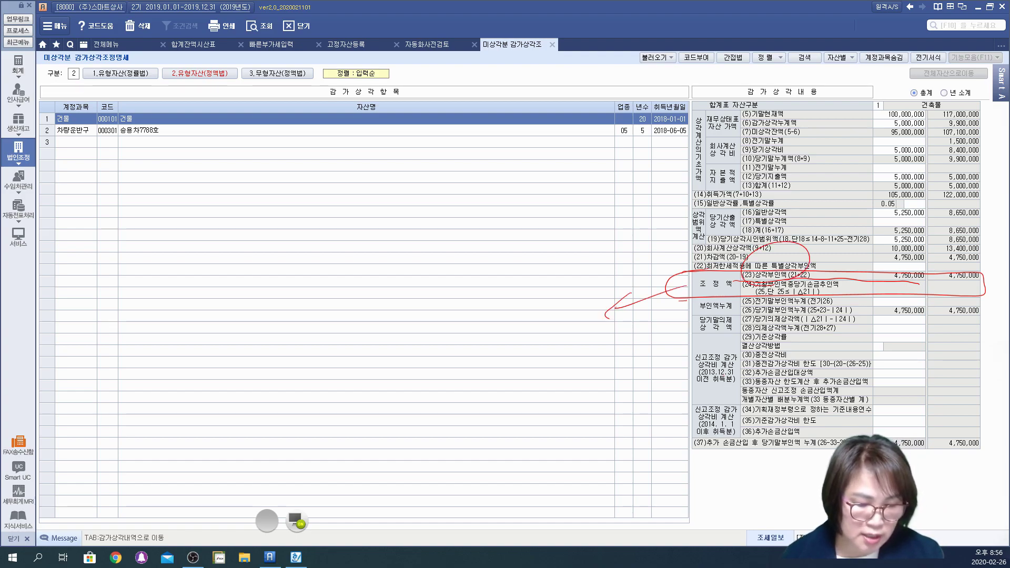
Step: Handwrite "손금불산입 / 유보발생" with a dividing slash below the arrow, and clear all pen markings
mouse_move(261, 314)
mouse_down()
mouse_move(254, 336)
mouse_move(266, 360)
mouse_move(294, 316)
mouse_move(304, 353)
mouse_up()
mouse_move(321, 311)
mouse_down()
mouse_move(336, 344)
mouse_move(357, 316)
mouse_move(398, 335)
mouse_move(401, 395)
mouse_up()
mouse_move(455, 337)
mouse_down()
mouse_move(471, 368)
mouse_move(497, 381)
mouse_move(512, 358)
mouse_move(521, 384)
mouse_move(560, 363)
mouse_move(573, 381)
mouse_move(563, 368)
mouse_up()
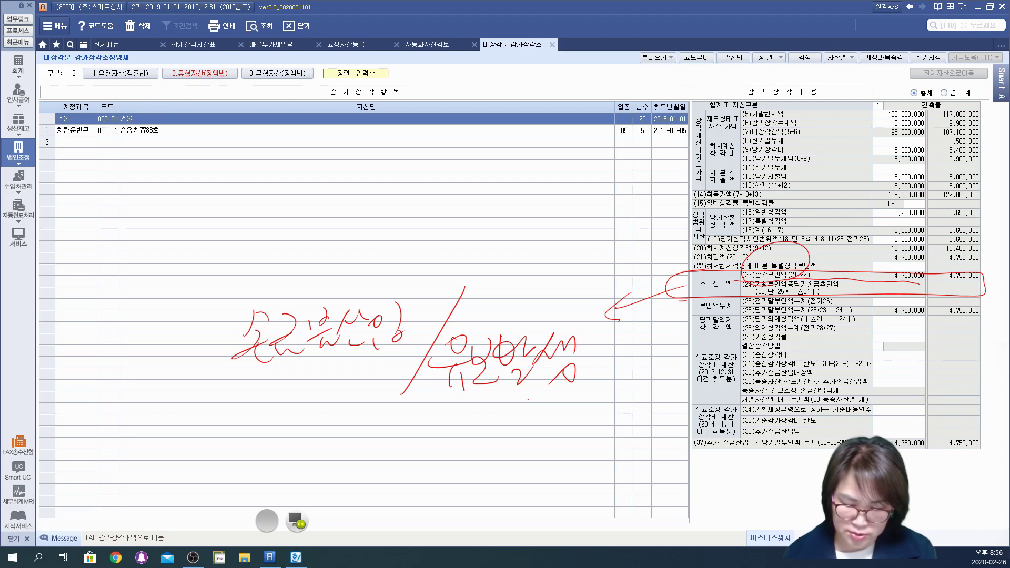
click(294, 521)
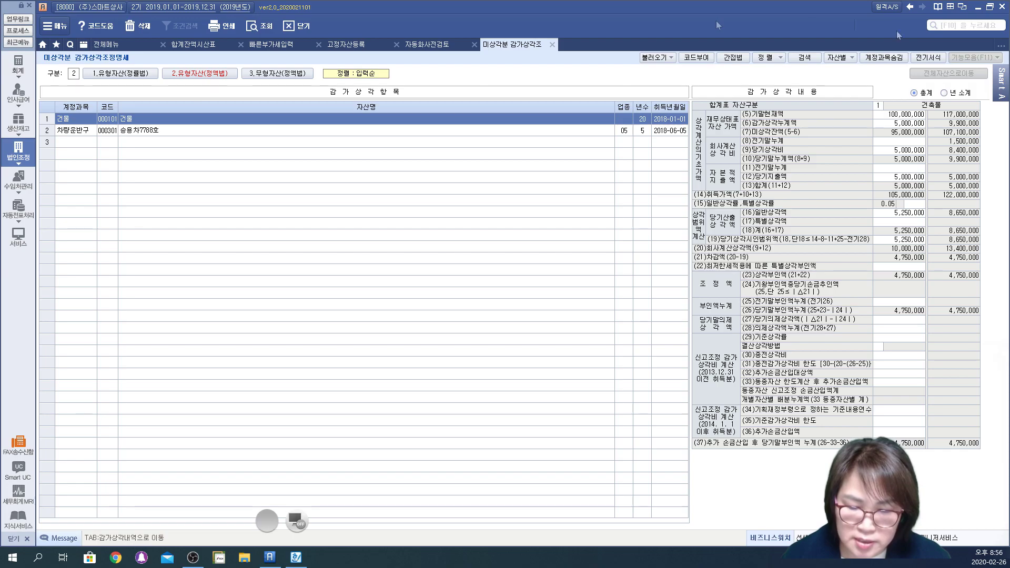
Step: In 고정자산등록, set 전기말부인누계 of the 비품 asset 냉난방기 to 500,000
click(346, 44)
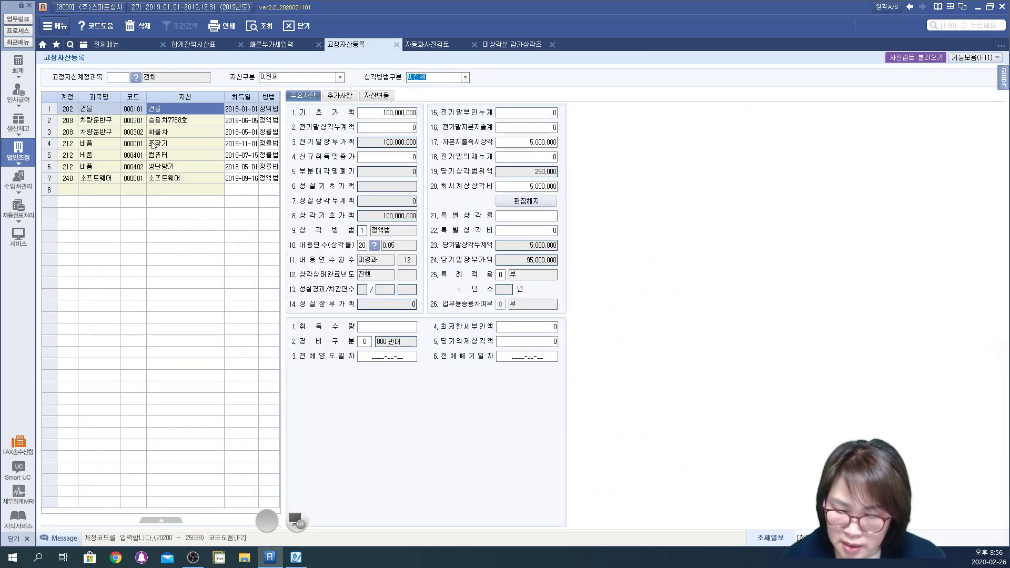
click(184, 145)
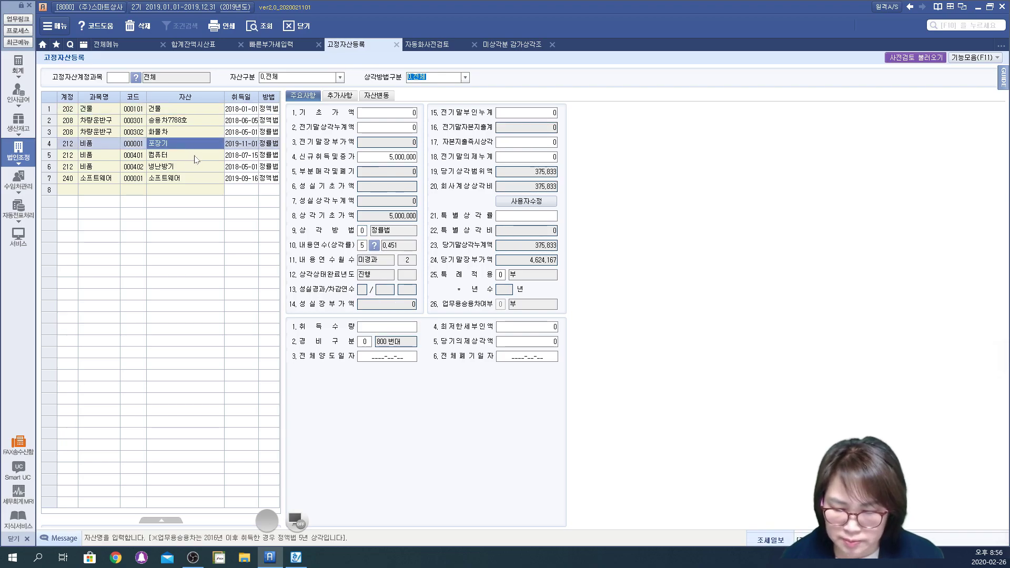
click(191, 157)
click(195, 168)
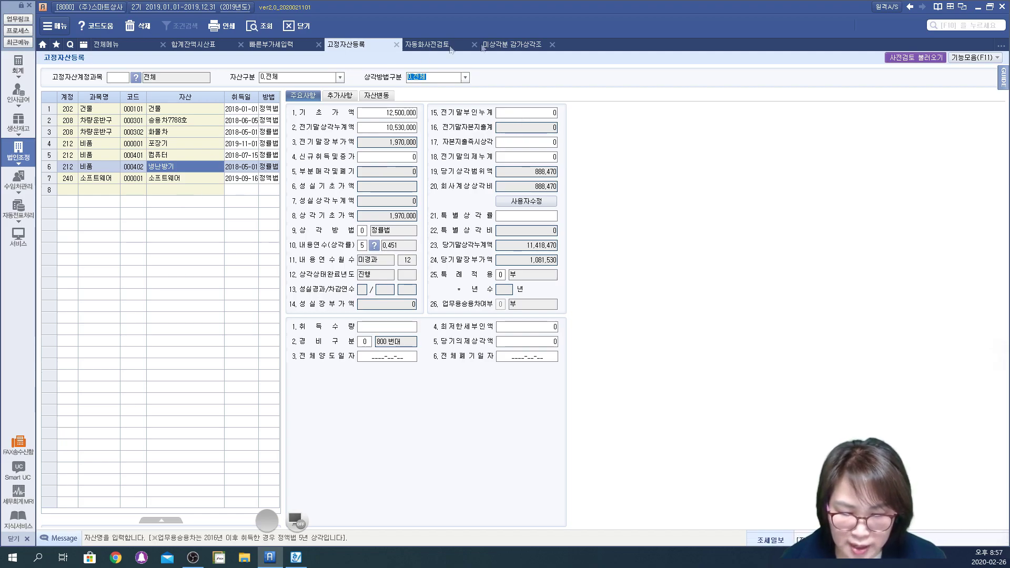
click(523, 114)
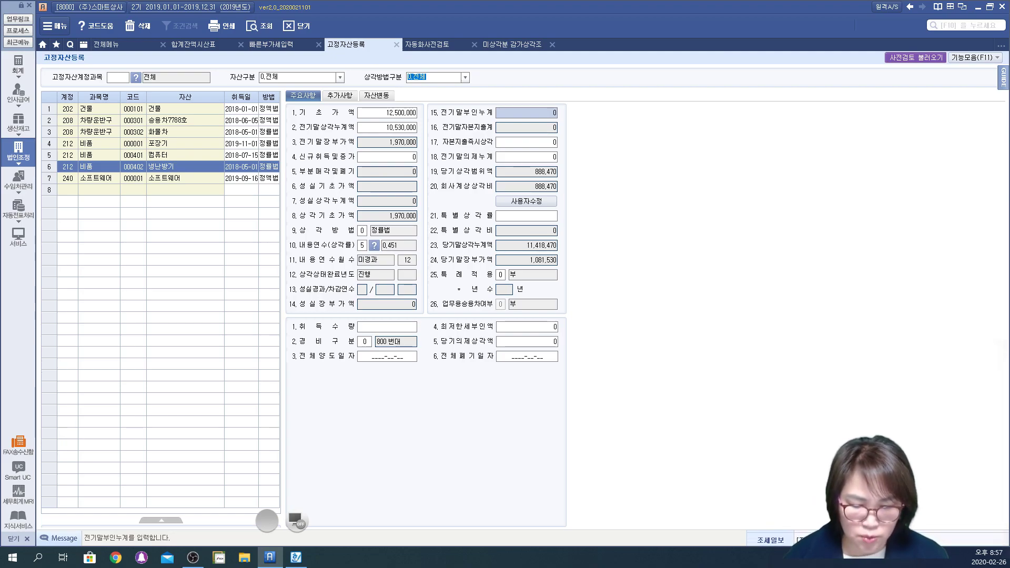
text(500,000)
key(Return)
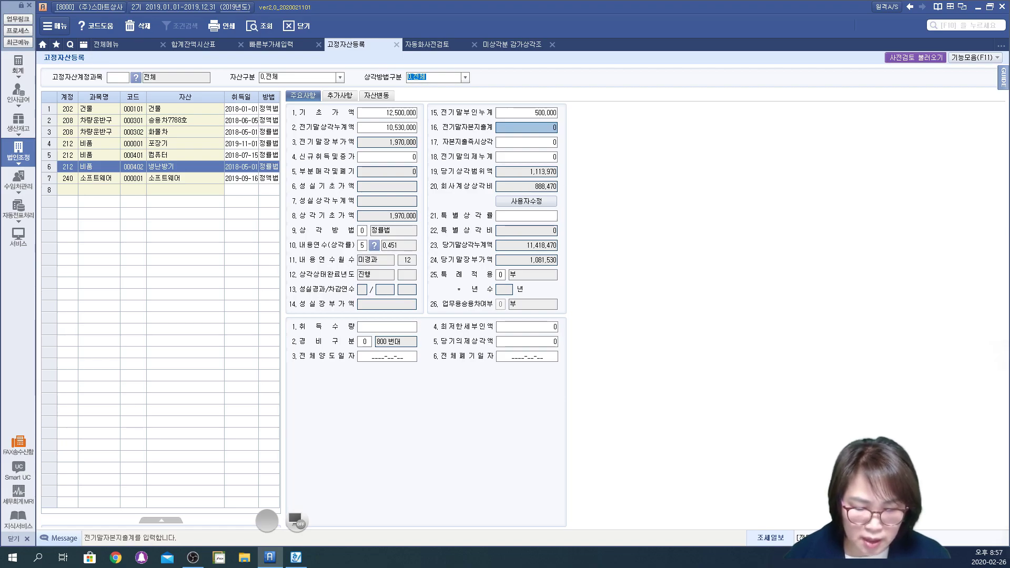
click(504, 117)
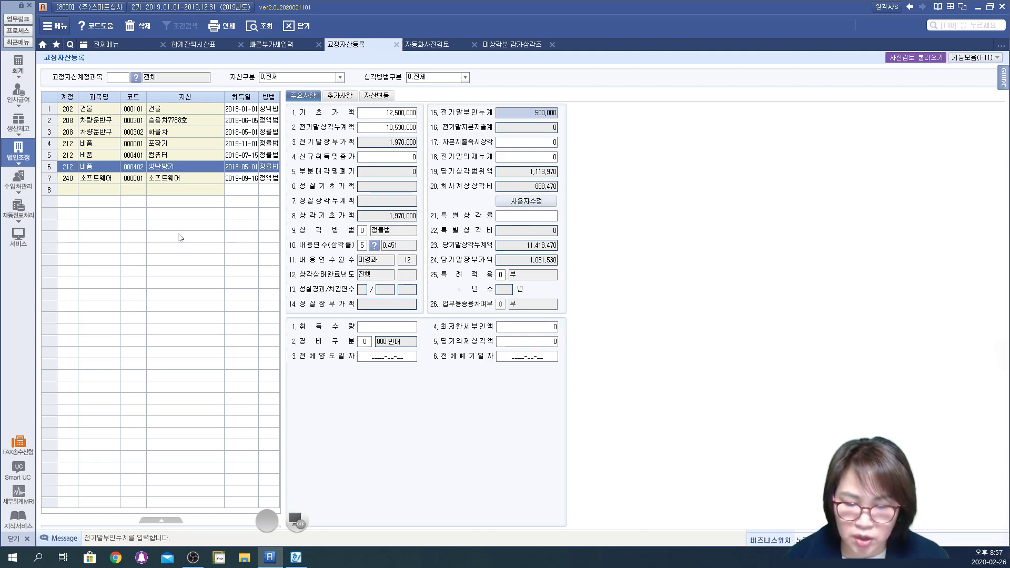
Step: Reload the depreciation calculation data into 미상각분 감가상각조정명세 with 전체불러오기, confirming the replacement of the form's data
click(508, 45)
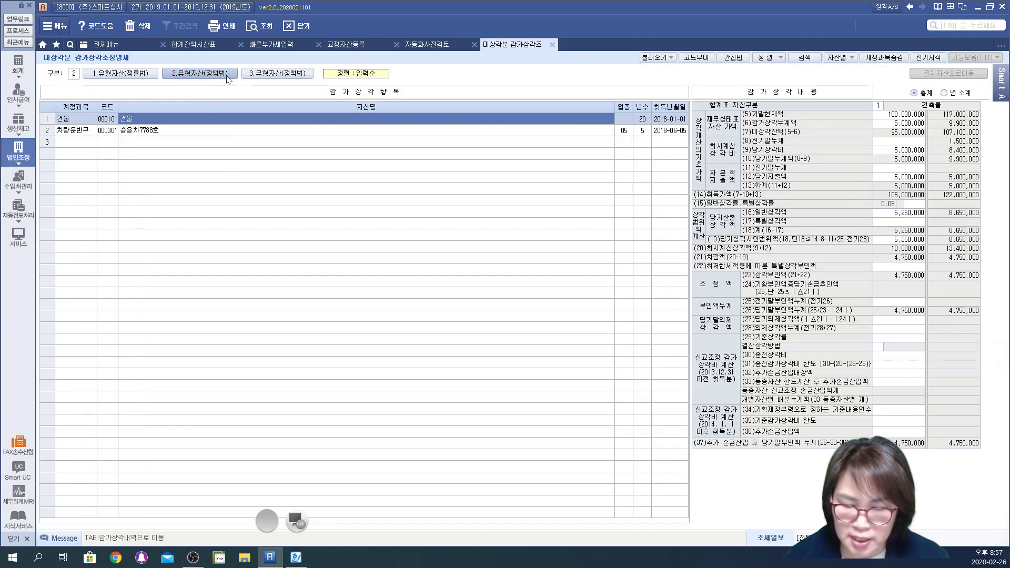
click(672, 58)
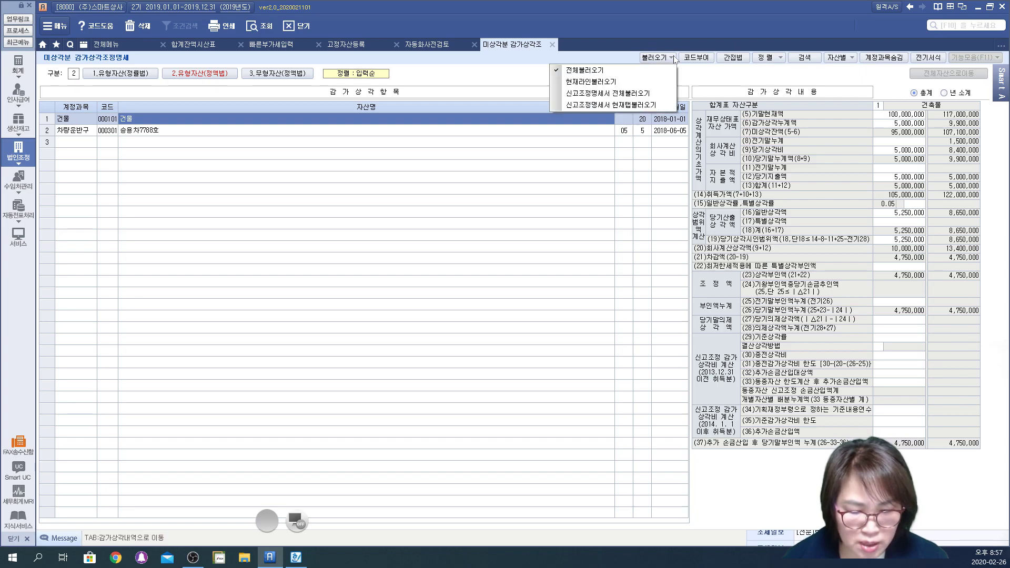
click(641, 71)
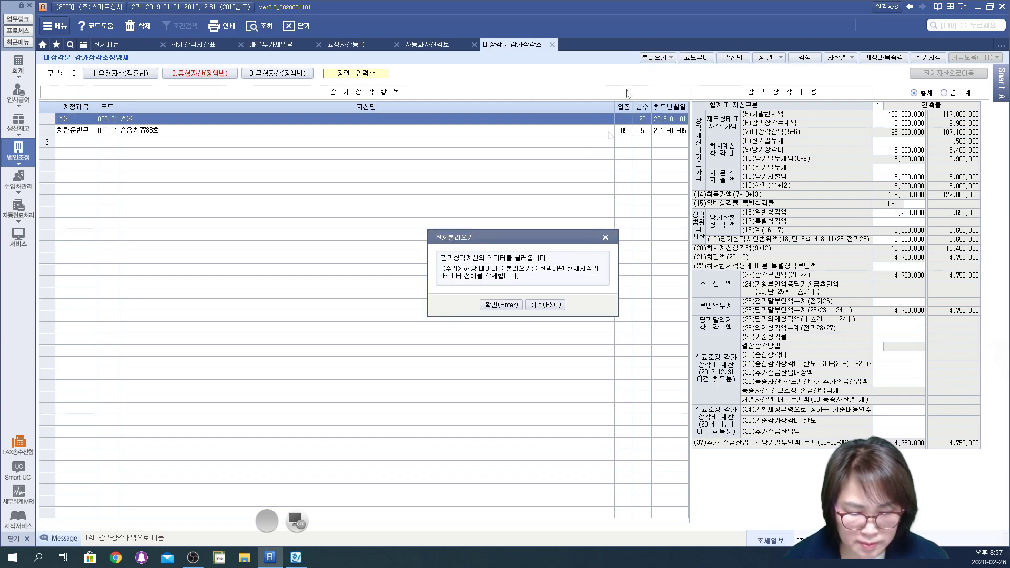
click(501, 306)
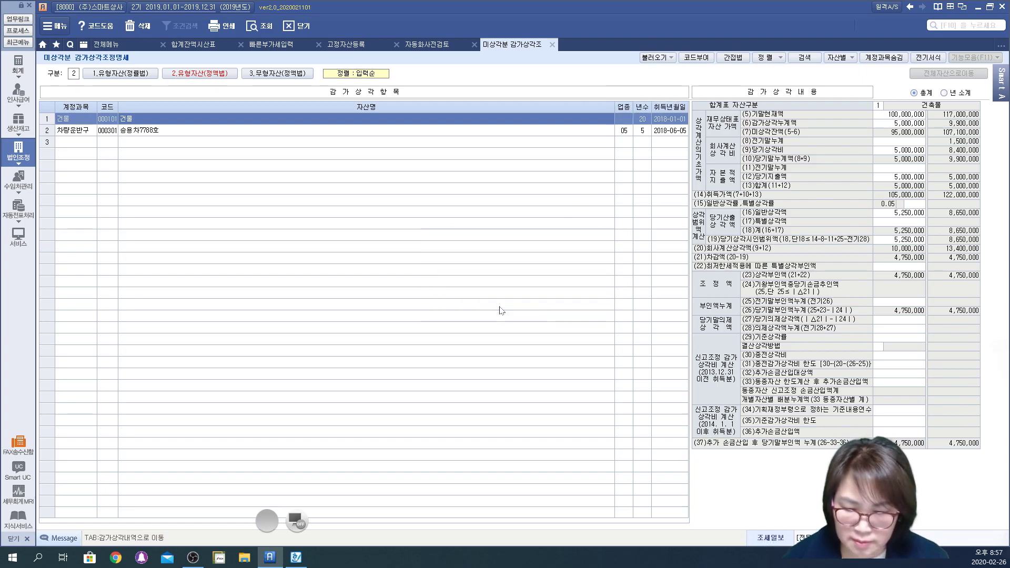
Step: Display the depreciation adjustment details of 냉난방기 under 유형자산(정률법)
click(128, 78)
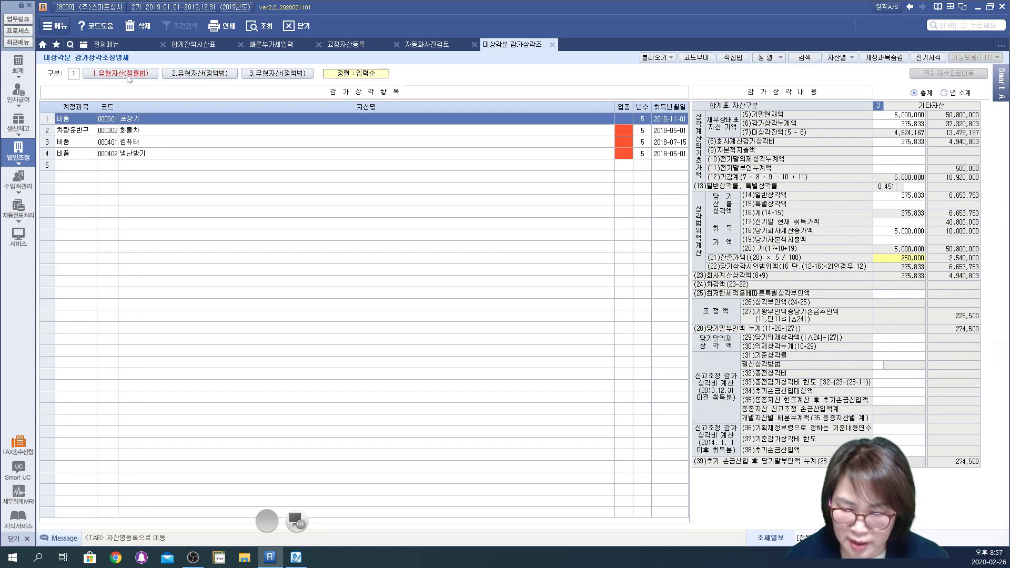
click(81, 145)
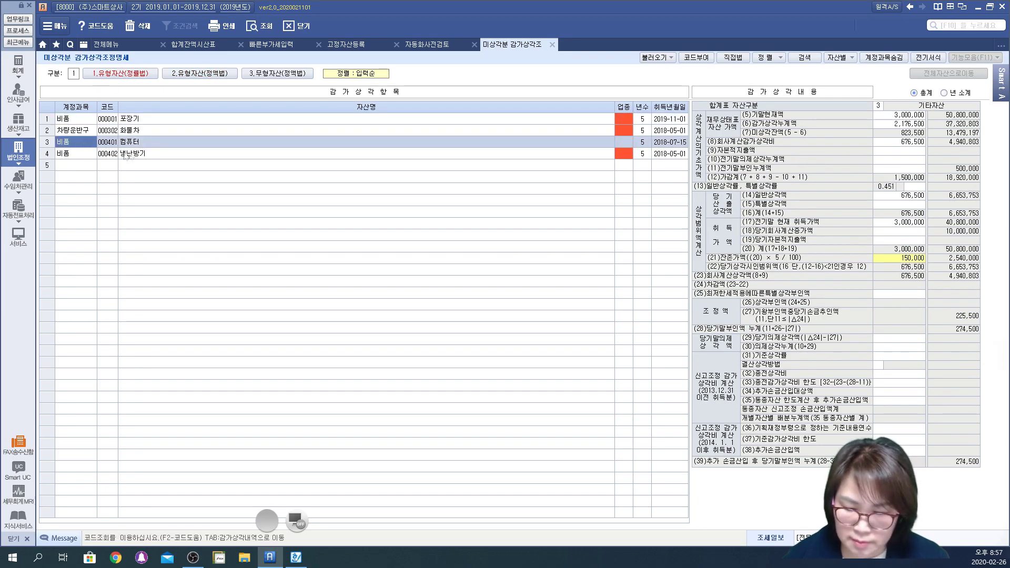
click(167, 158)
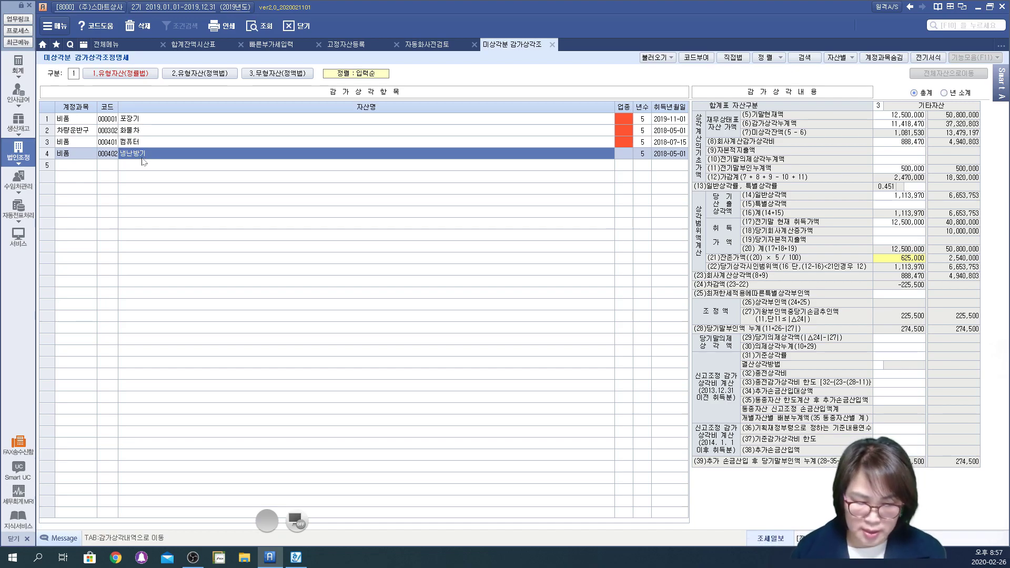
Step: With the screen pen, underline 냉난방기's 기말현재액 and 감가상각누계액 amounts and circle its 미상각잔액 and 회사계산감가상각비 amounts
click(296, 555)
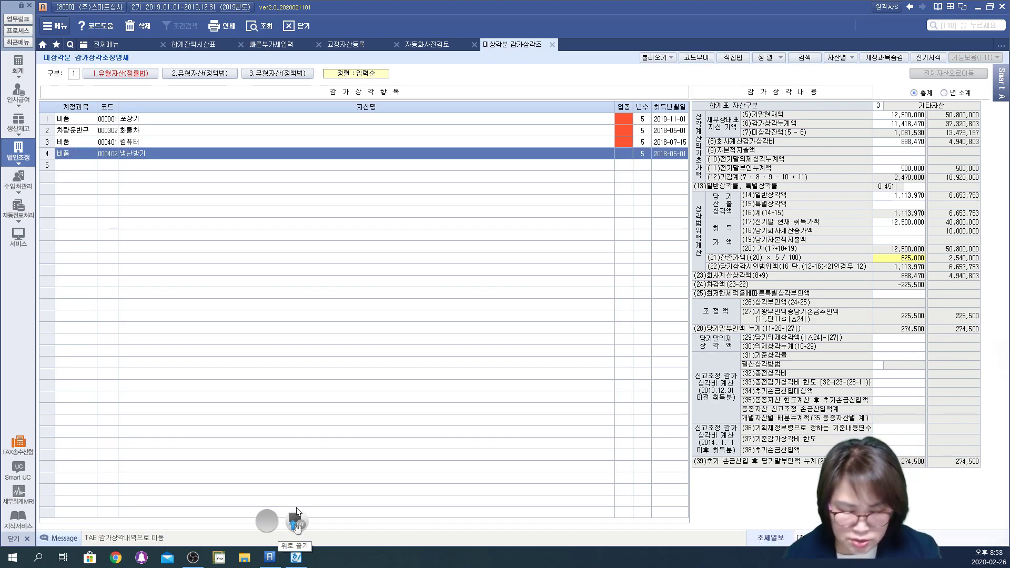
click(297, 513)
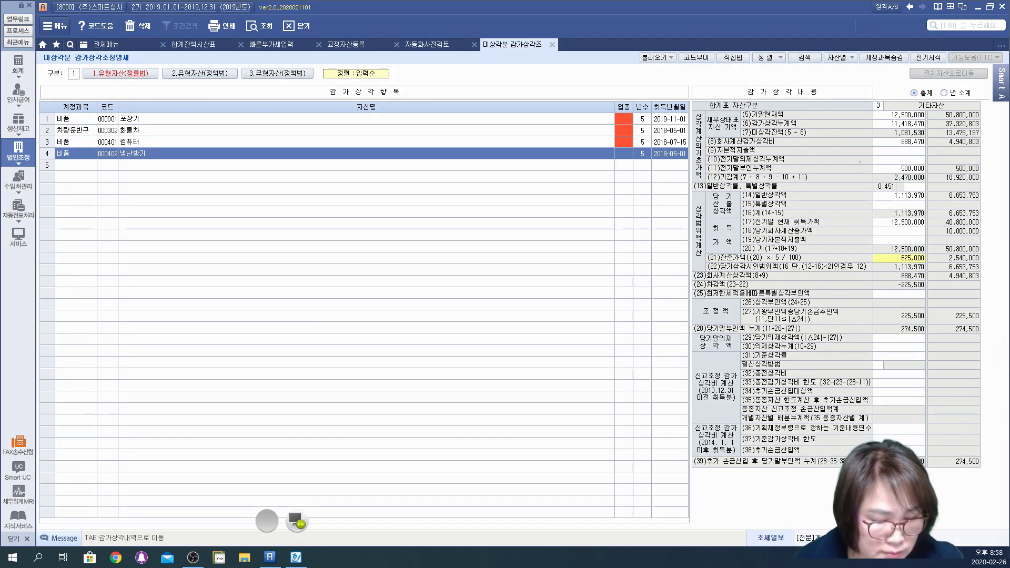
mouse_move(865, 119)
mouse_down()
mouse_move(926, 118)
mouse_move(916, 124)
mouse_up()
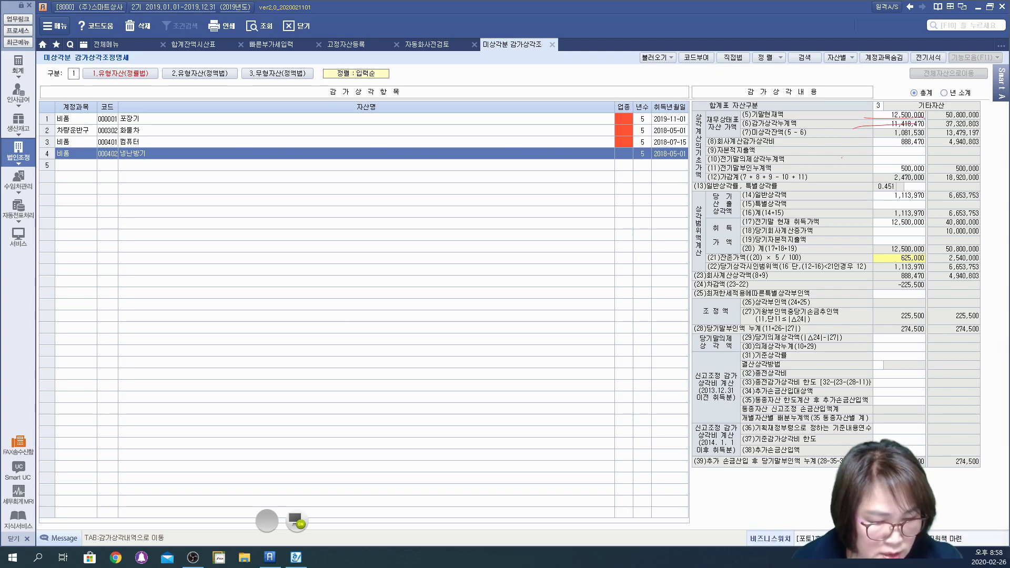
drag(929, 149, 904, 125)
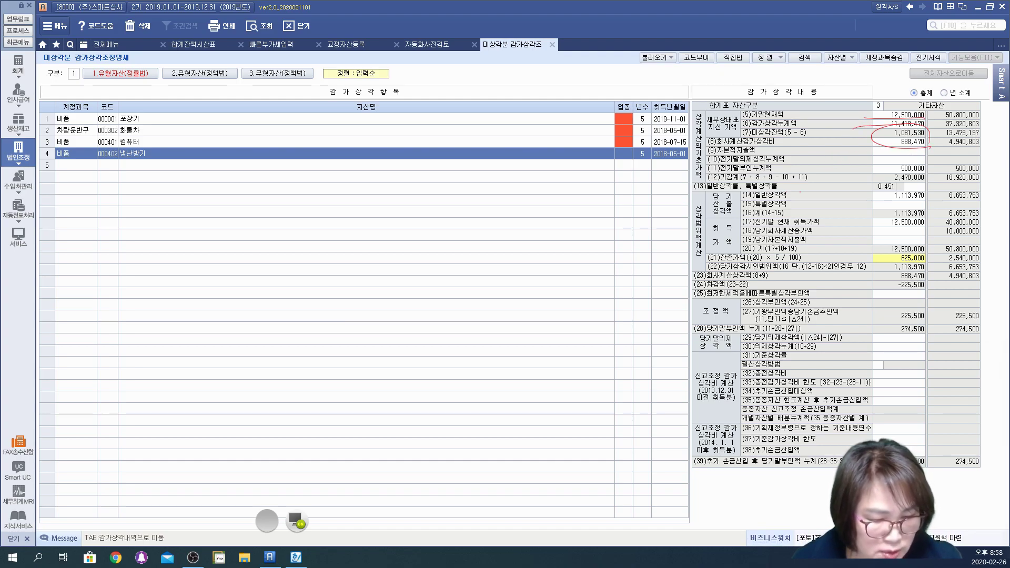
Step: With the screen pen, mark 냉난방기's 전기말부인누계액, 회사계산상각액 and 일반상각액 amounts
mouse_move(736, 174)
mouse_down()
mouse_move(878, 171)
mouse_move(917, 156)
mouse_move(870, 164)
mouse_up()
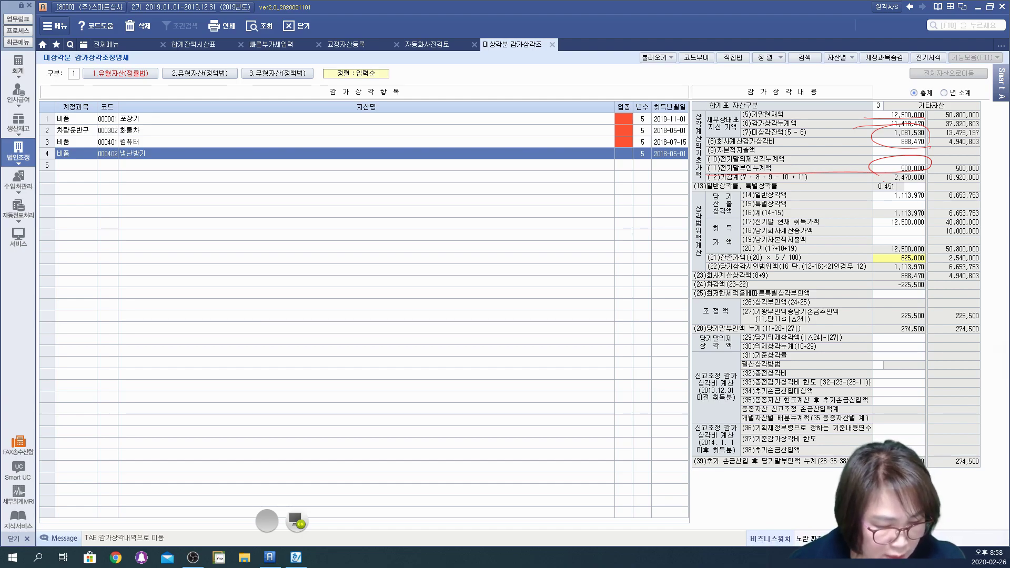
mouse_move(689, 282)
mouse_down()
mouse_move(881, 280)
mouse_move(862, 282)
mouse_up()
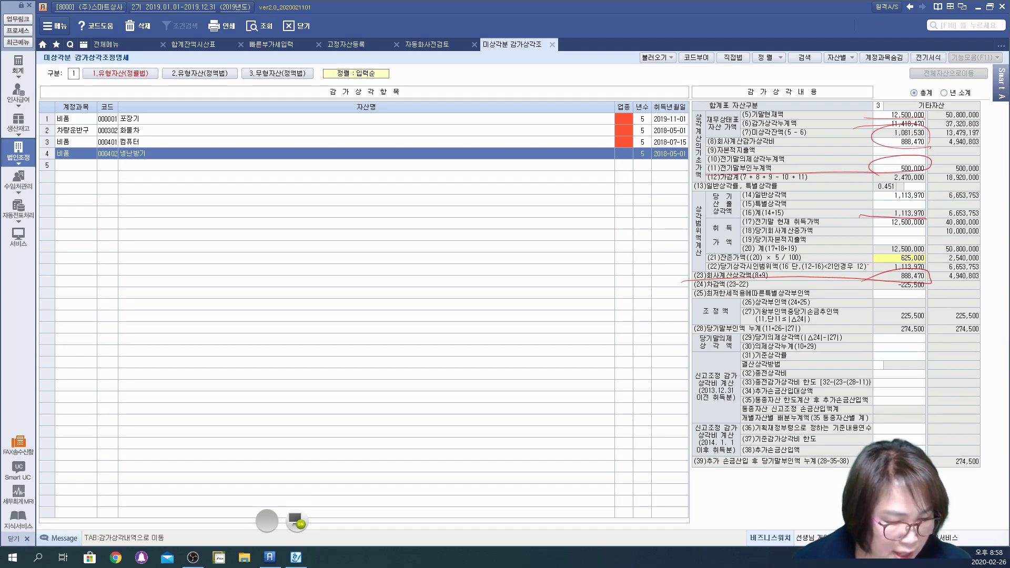
drag(863, 201, 939, 199)
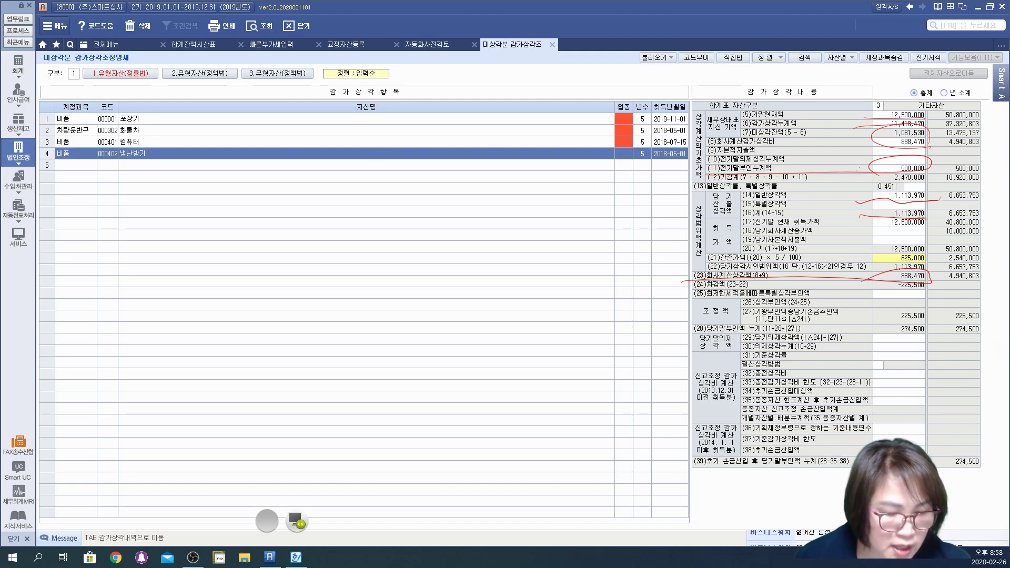
Step: Draw a pen arrow from 냉난방기's 전기말부인누계액 to the blank asset list area and handwrite 손금불산입/유보발생 there
mouse_move(880, 165)
mouse_down()
mouse_move(626, 227)
mouse_move(629, 235)
mouse_up()
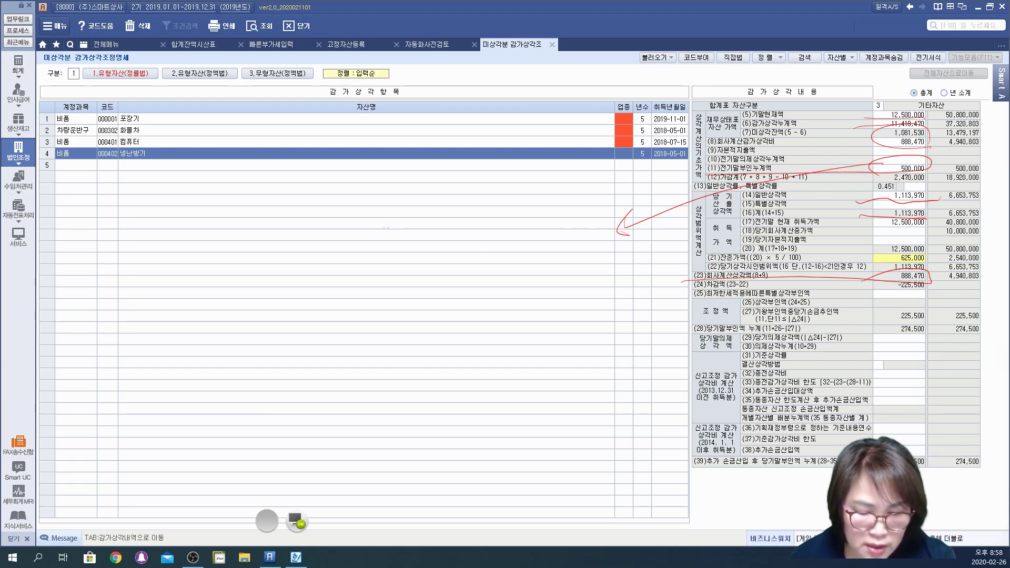
drag(378, 204, 374, 240)
mouse_move(350, 247)
mouse_down()
mouse_move(385, 240)
mouse_move(394, 251)
mouse_up()
mouse_move(400, 213)
mouse_down()
mouse_move(413, 227)
mouse_move(452, 220)
mouse_move(462, 234)
mouse_move(508, 213)
mouse_move(499, 236)
mouse_move(520, 239)
mouse_up()
mouse_move(549, 184)
mouse_down()
mouse_move(530, 244)
mouse_move(557, 205)
mouse_up()
mouse_move(545, 215)
mouse_down()
mouse_move(581, 207)
mouse_move(570, 230)
mouse_up()
mouse_move(586, 193)
mouse_down()
mouse_move(605, 228)
mouse_move(637, 195)
mouse_move(681, 178)
mouse_move(679, 201)
mouse_up()
drag(676, 200, 669, 209)
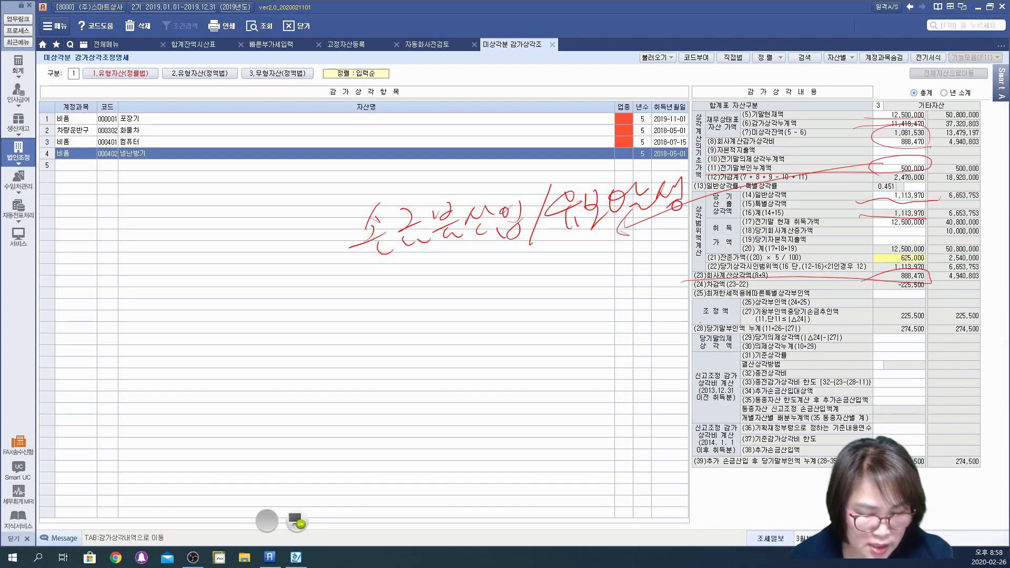
Step: Handwrite 손금산입/유보감소 with the screen pen below the 손금불산입/유보발생 note
mouse_move(378, 278)
mouse_down()
mouse_move(368, 302)
mouse_move(386, 298)
mouse_up()
mouse_move(355, 320)
mouse_down()
mouse_move(394, 308)
mouse_move(390, 330)
mouse_up()
drag(401, 290, 421, 303)
drag(399, 318, 422, 330)
drag(440, 287, 426, 306)
drag(453, 286, 451, 320)
drag(465, 284, 484, 309)
drag(462, 313, 486, 326)
mouse_move(535, 264)
mouse_down()
mouse_move(509, 335)
mouse_move(546, 288)
mouse_up()
mouse_move(529, 303)
mouse_down()
mouse_move(570, 297)
mouse_move(547, 325)
mouse_up()
drag(553, 307, 557, 331)
drag(577, 279, 592, 301)
mouse_move(581, 302)
mouse_down()
mouse_move(583, 319)
mouse_move(601, 311)
mouse_up()
mouse_move(602, 277)
mouse_down()
mouse_move(624, 295)
mouse_move(646, 290)
mouse_up()
drag(609, 304, 639, 314)
drag(662, 276, 652, 297)
drag(655, 301, 671, 321)
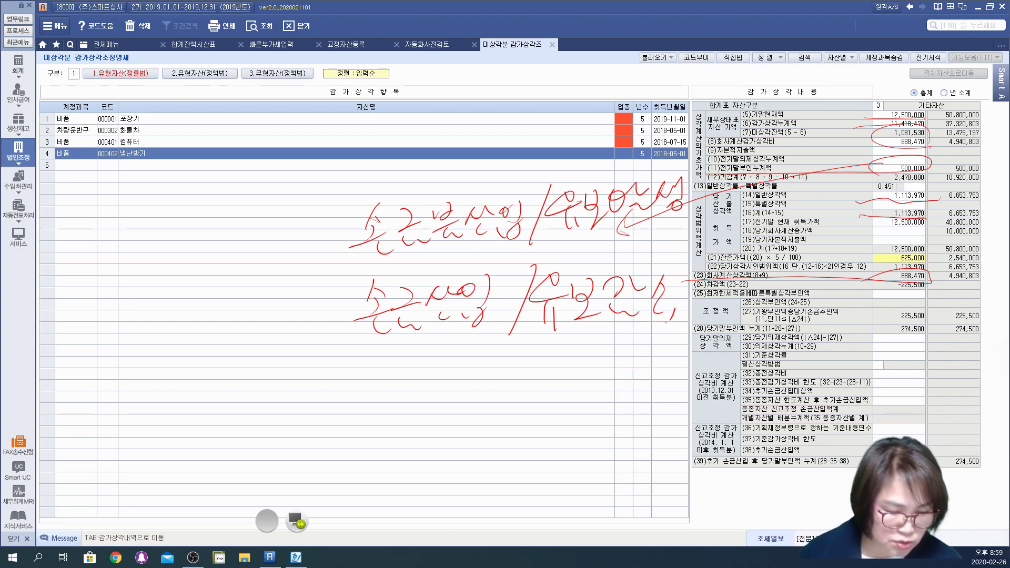
Step: Frame the 조정액 rows with the screen pen and erase all pen markings
mouse_move(692, 300)
mouse_down()
mouse_move(759, 330)
mouse_move(962, 330)
mouse_move(946, 289)
mouse_move(675, 303)
mouse_up()
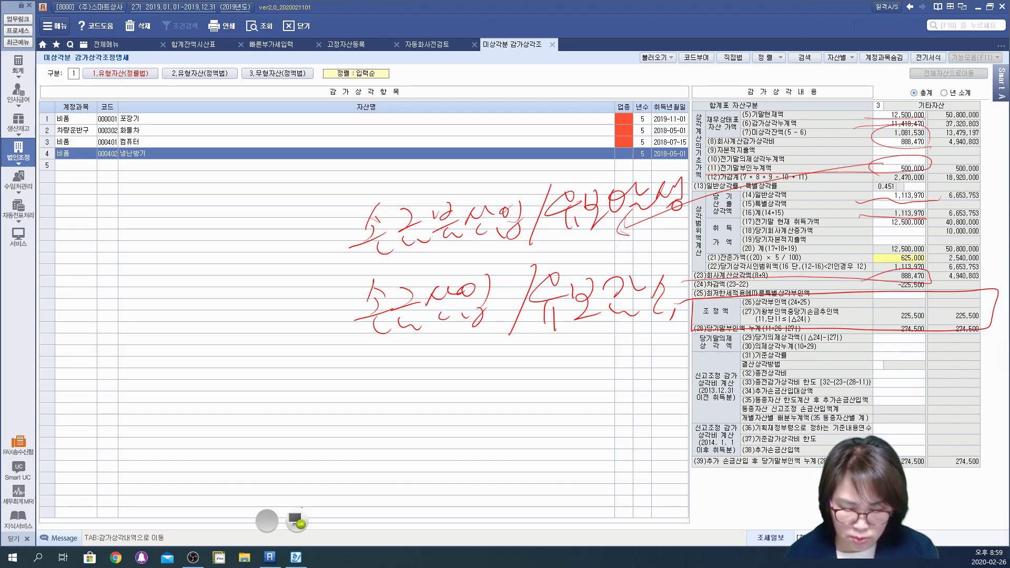
click(298, 520)
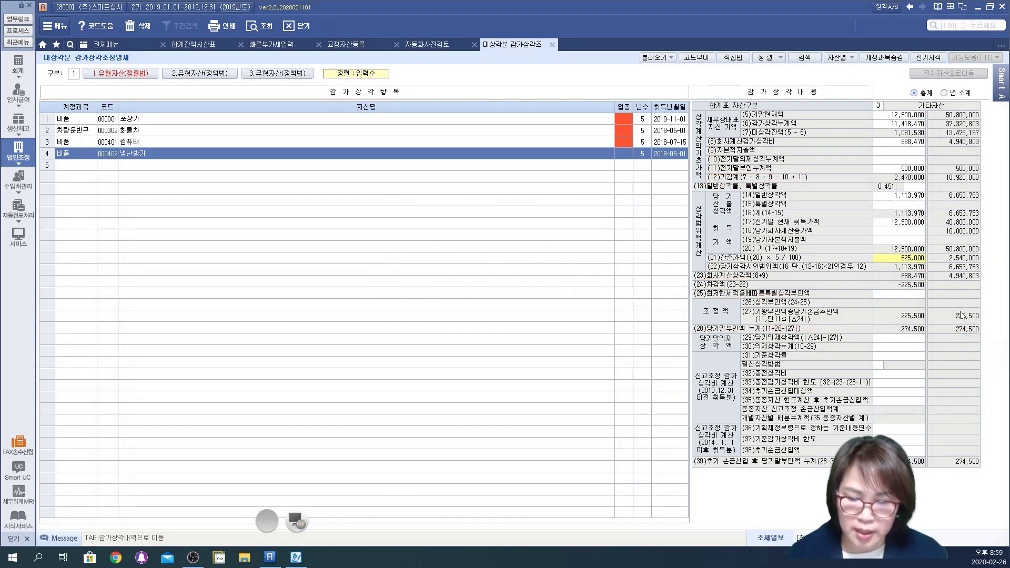
click(886, 125)
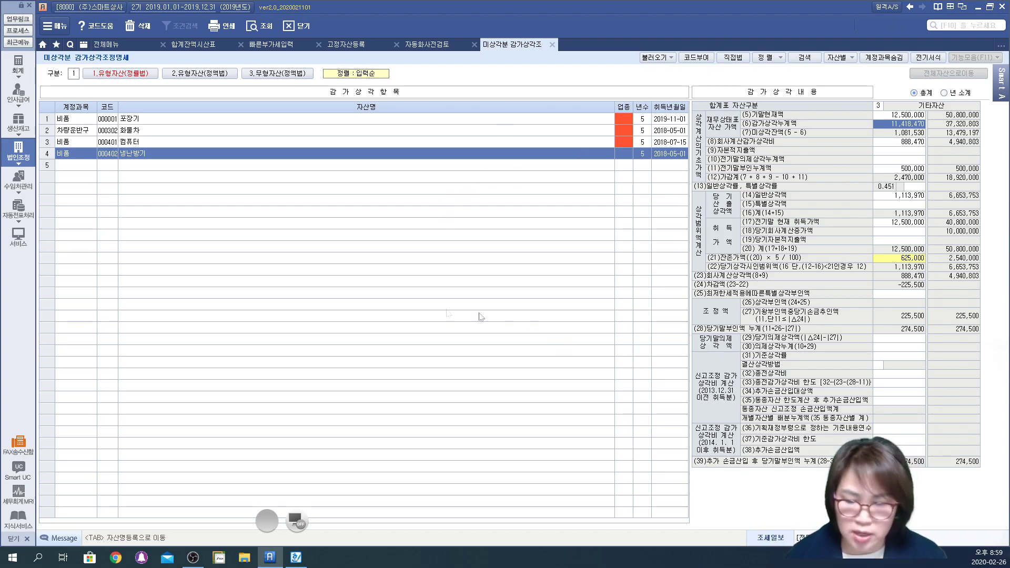
Step: Open 감가상각비조정명세서합계표 and review the 건축물 상각부인액 and the 기타자산 시인부족액 and 기왕부인액 중 당기손금추인액
click(107, 46)
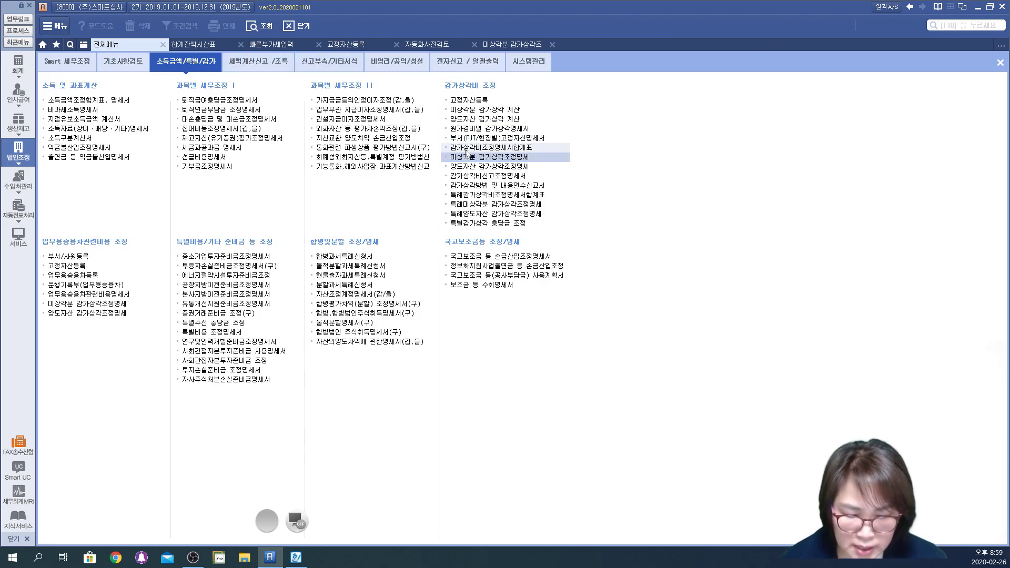
click(483, 149)
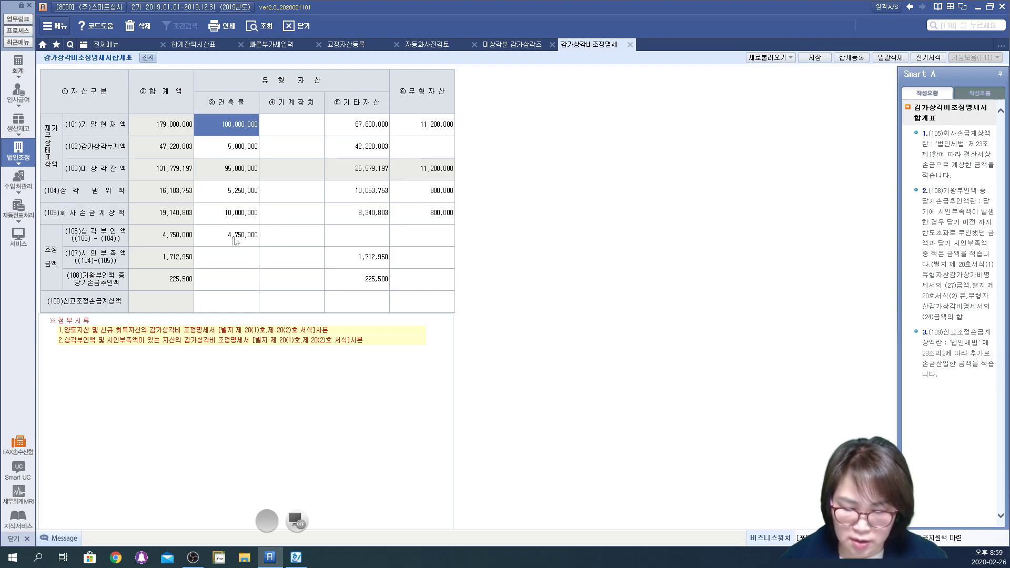
click(212, 236)
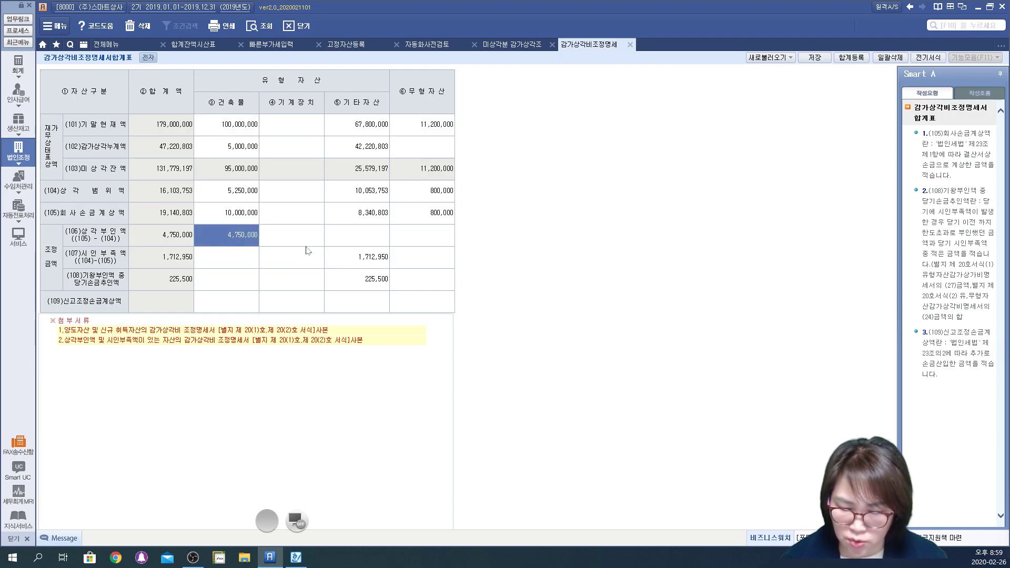
click(342, 254)
click(356, 277)
click(351, 257)
click(352, 280)
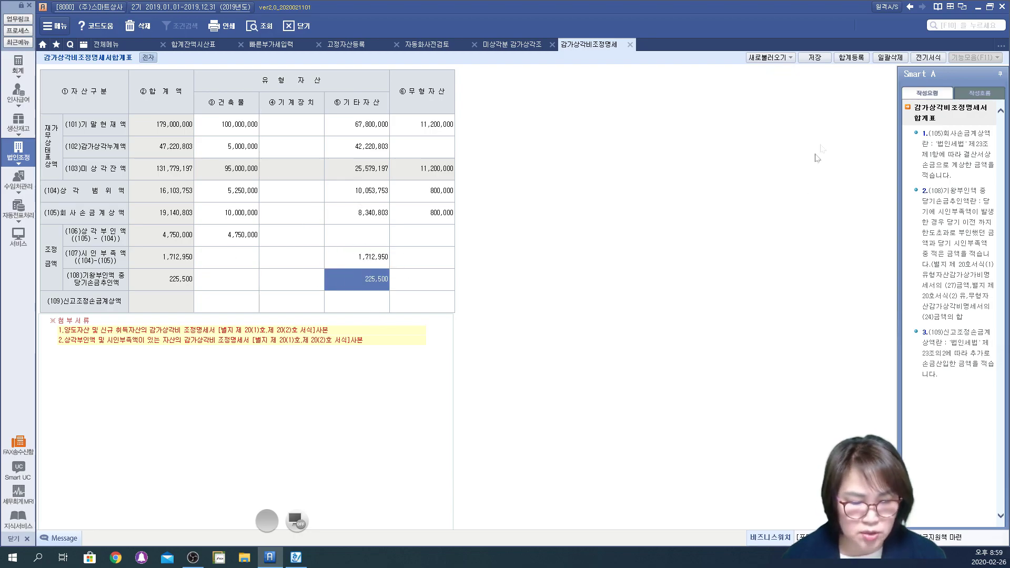
Step: In 합계등록, add 건물감가상각부인액 with amount 4,750,000 and disposition 유보(발생) under 익금산입 및 손금불산입
click(851, 57)
drag(552, 136, 706, 149)
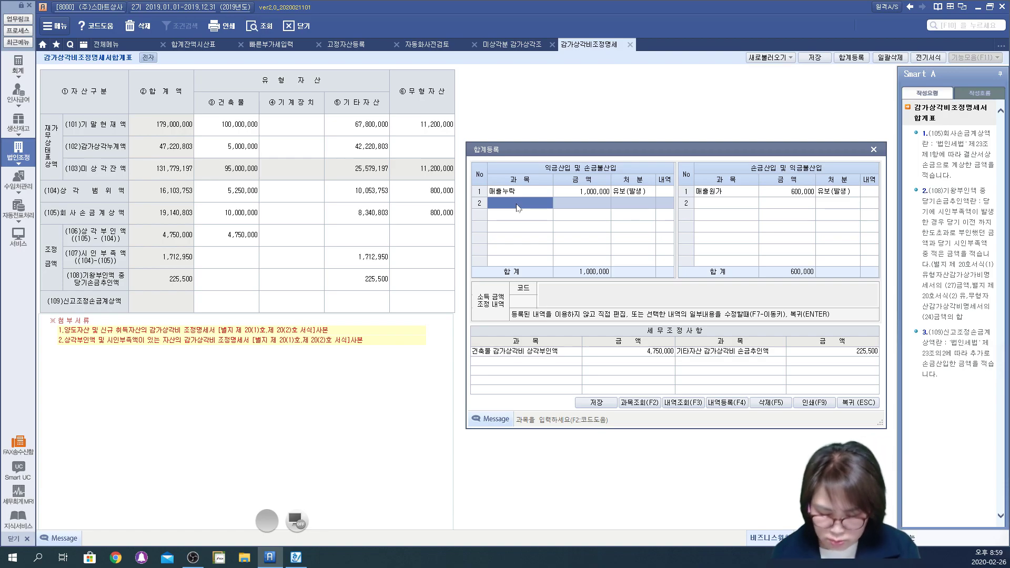
text(건물)
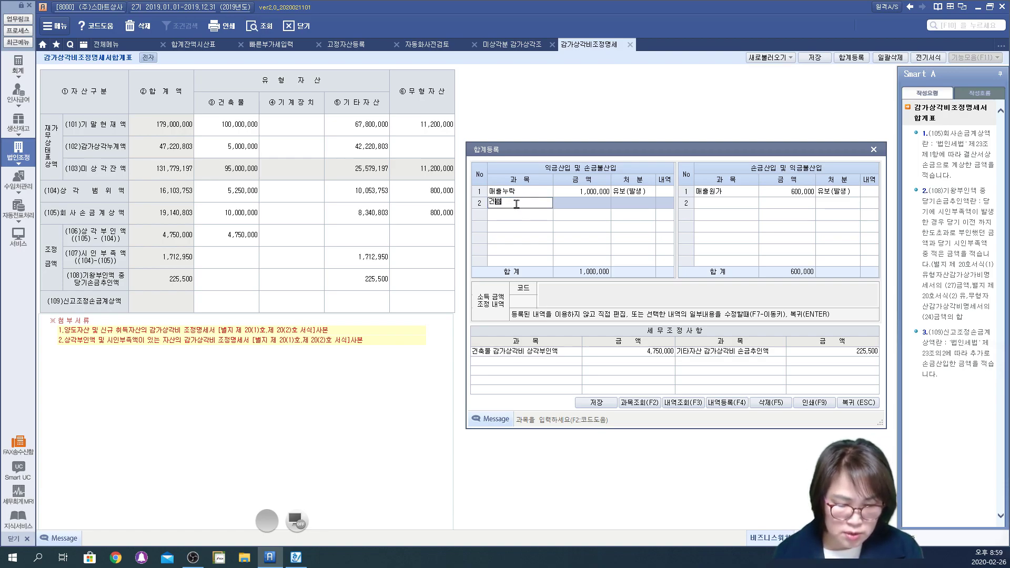
text(감가상)
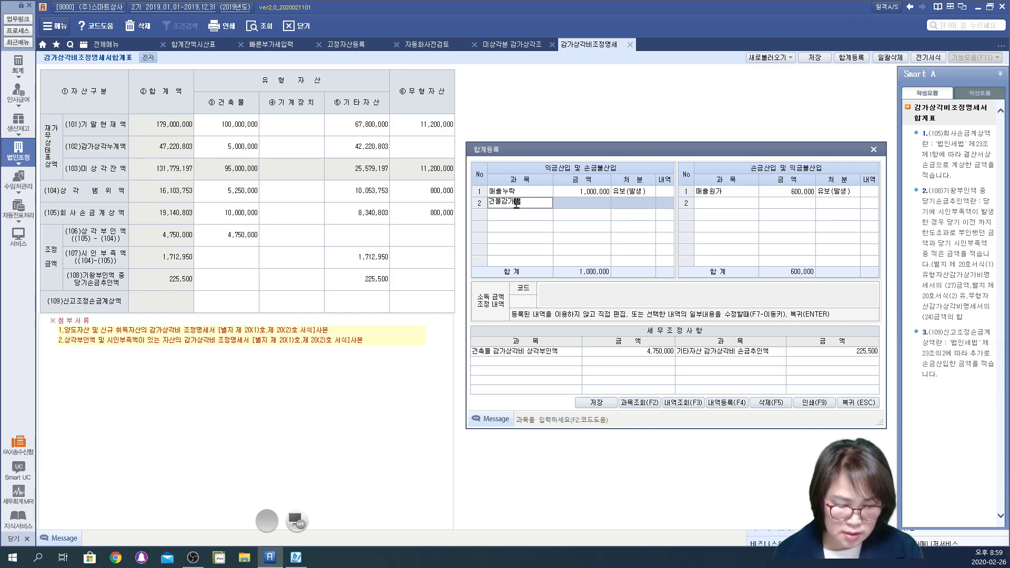
text(각부인액)
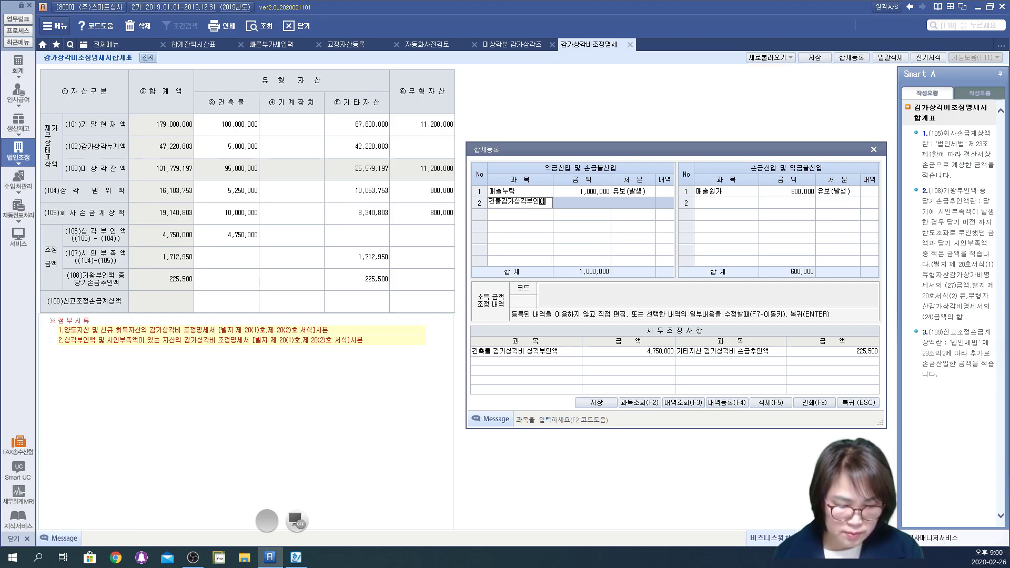
key(Return)
text(47,500)
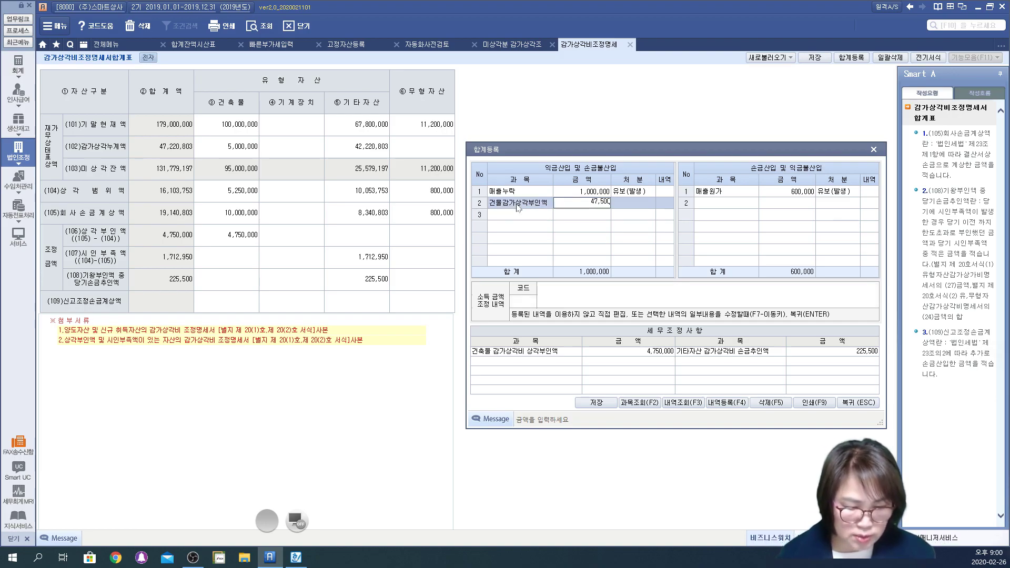
text(7500000)
key(Return)
key(Return)
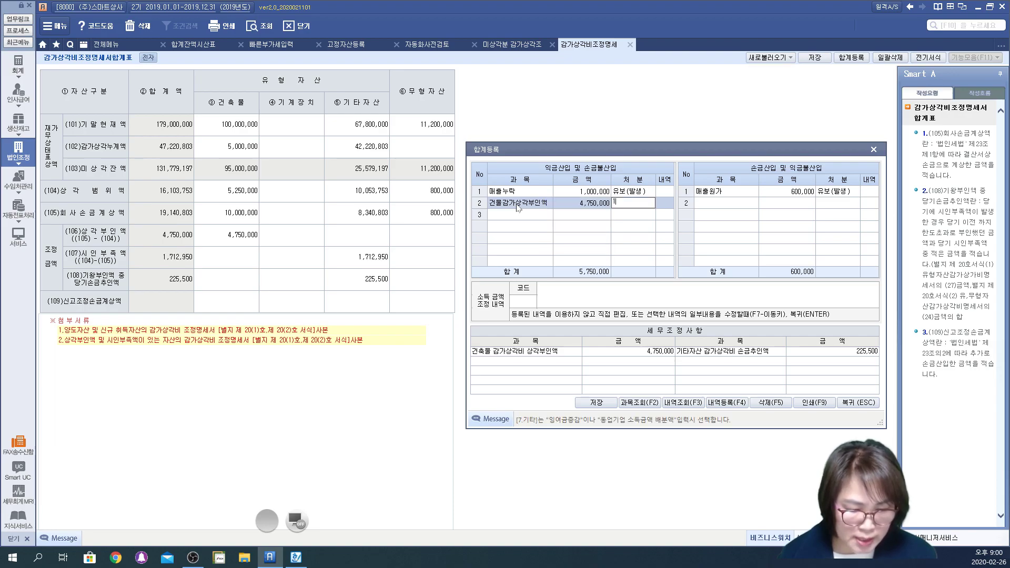
key(Return)
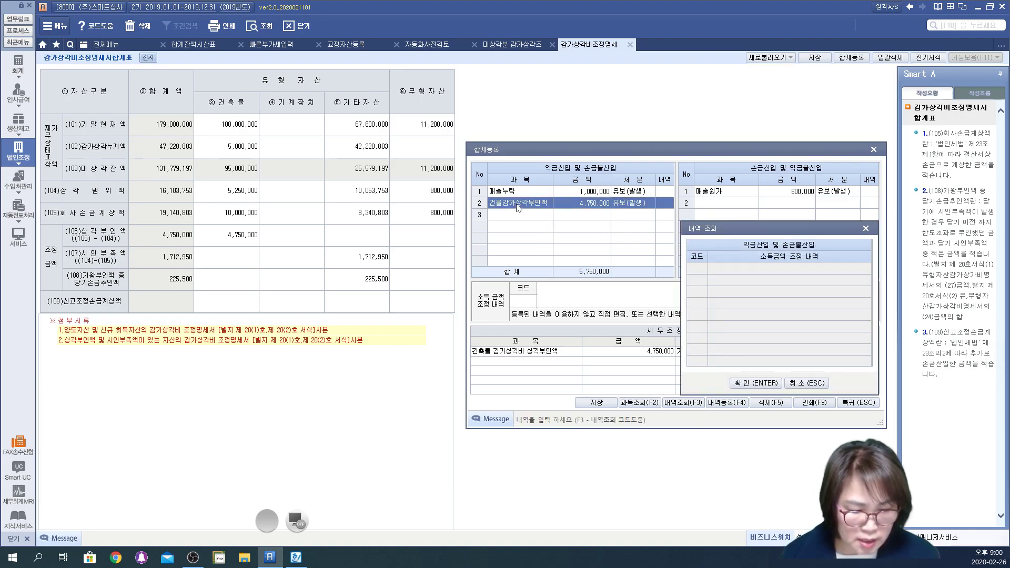
key(Escape)
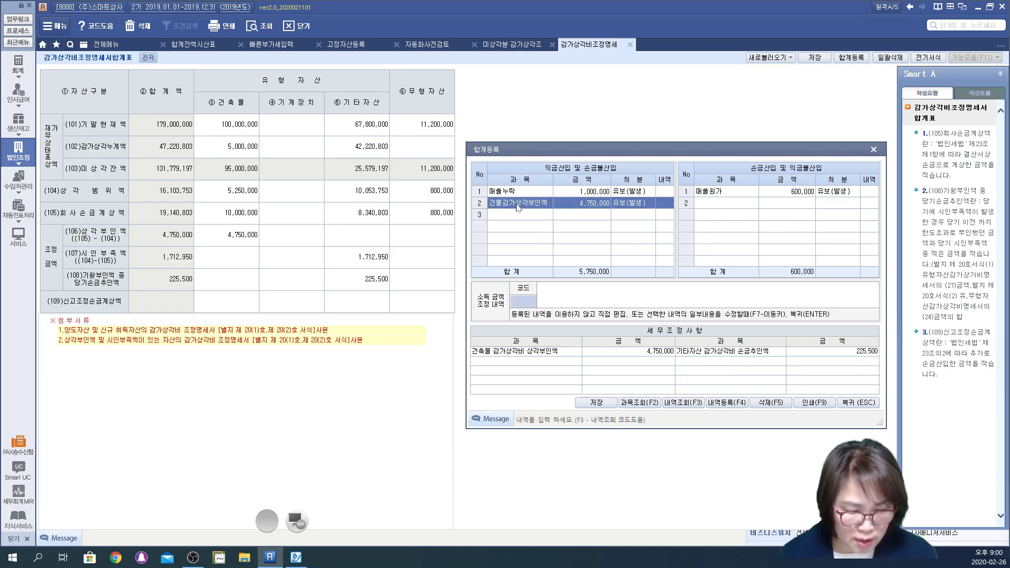
Step: Enter the 소득금액 조정내역 of 건물감가상각부인액 as "건물 자본적지출(수선비)에 대한 감가상각비부인액 손금불산입하고 유보처분함"
click(553, 290)
text(건물 수선비)
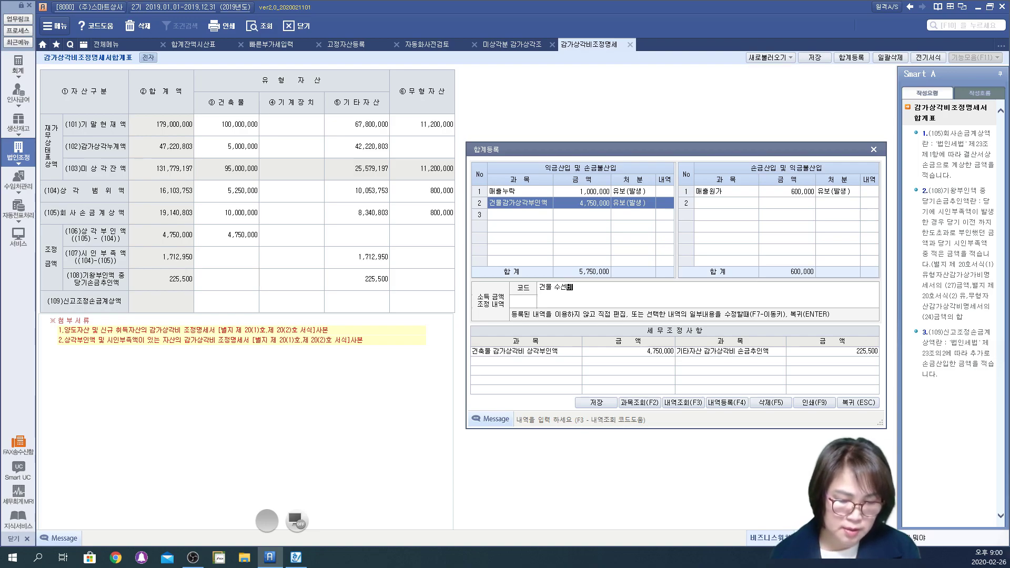
key(BackSpace)
key(BackSpace)
text(자본적지출()
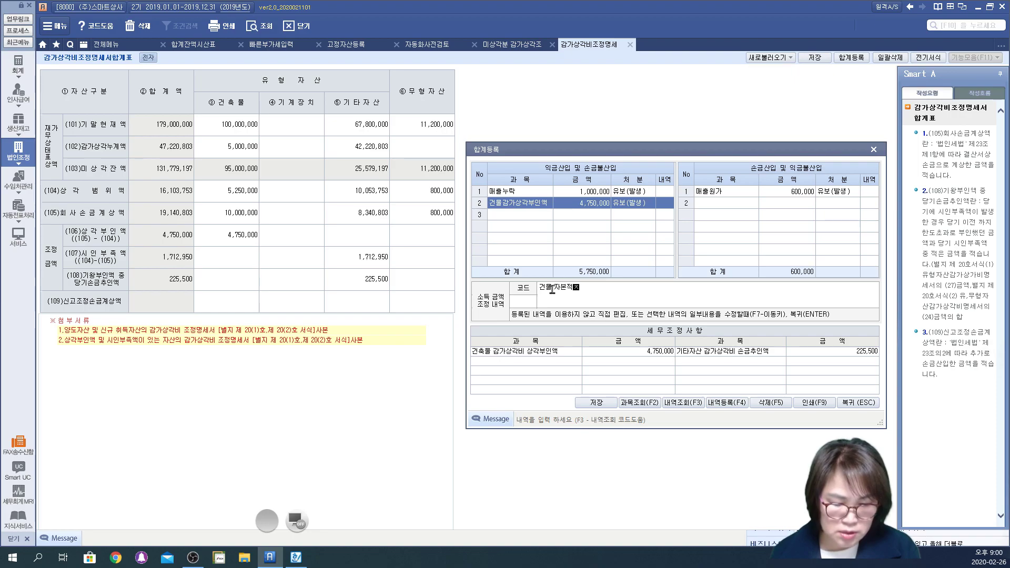
text(수선비)에 )
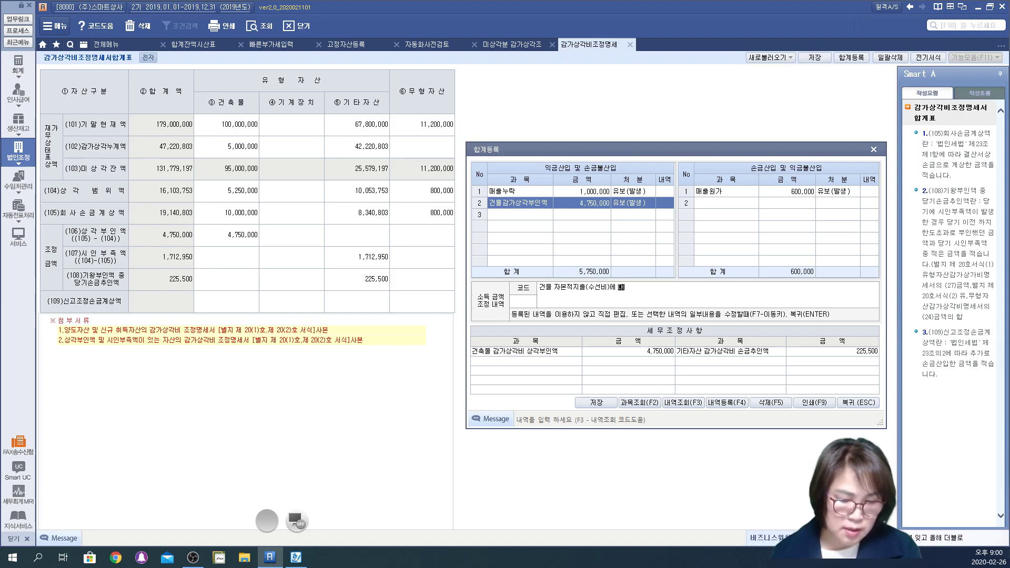
text(대한 감가상각)
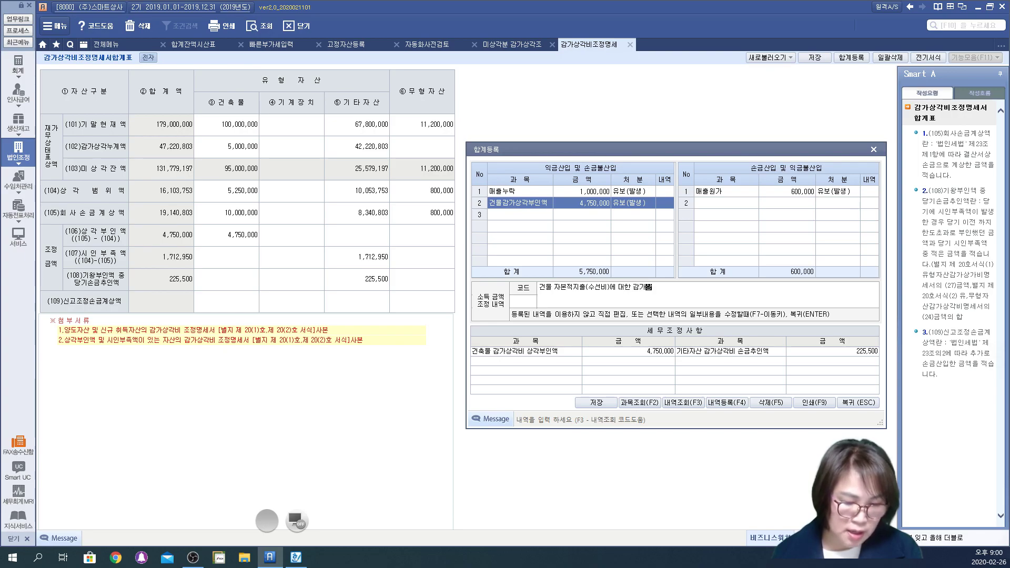
text(비부)
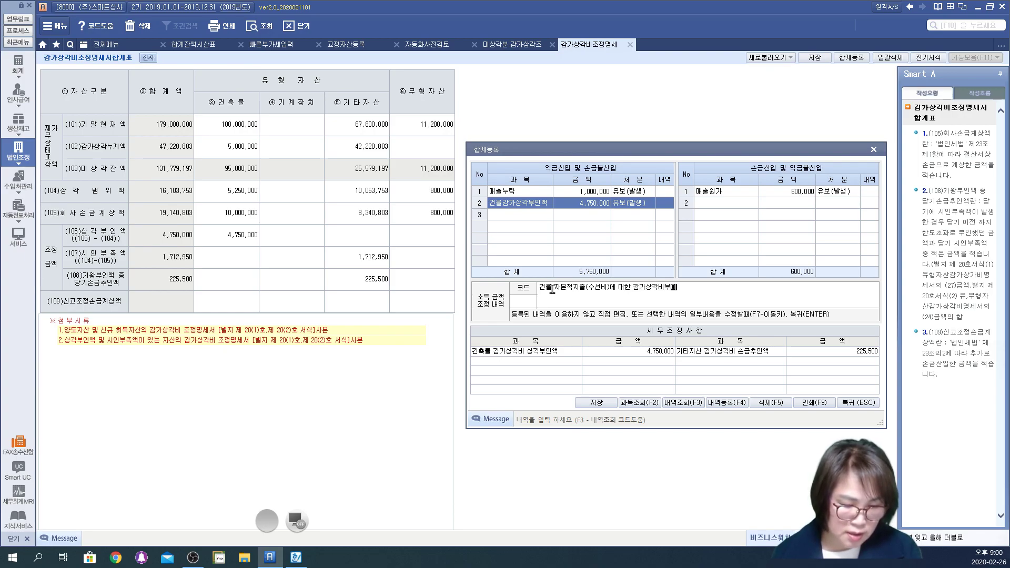
text(인액)
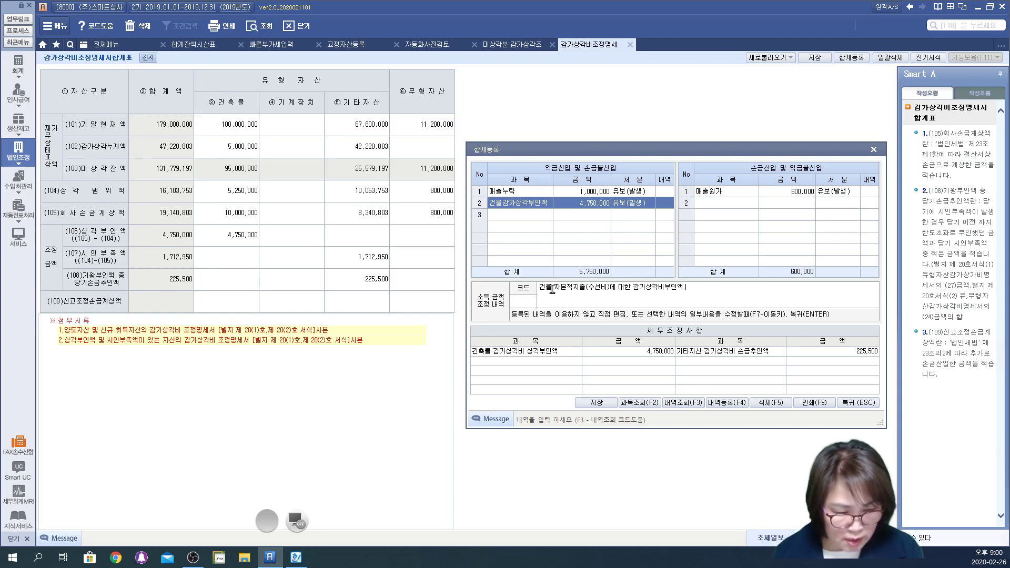
text( 손금불산)
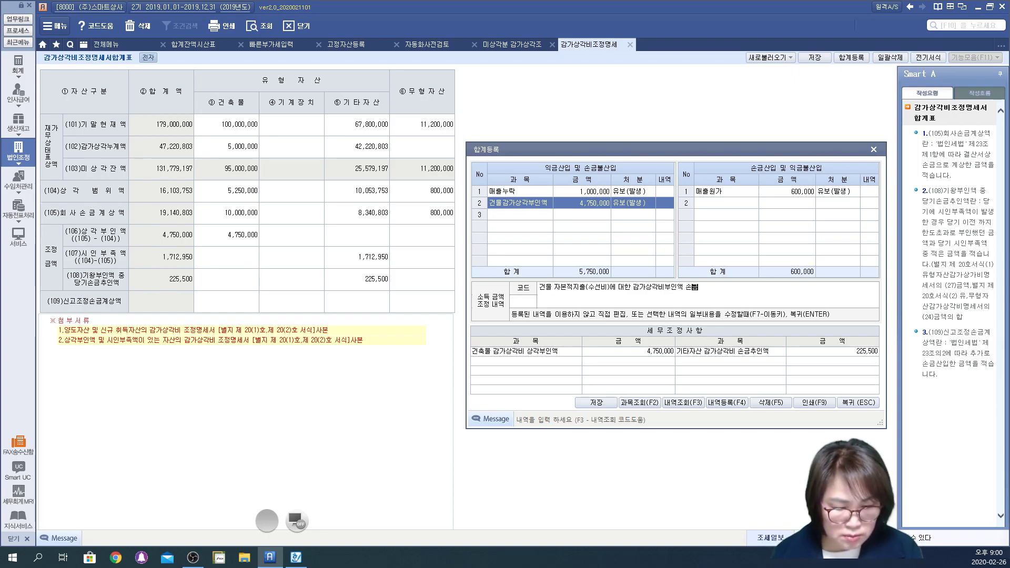
text(입하고)
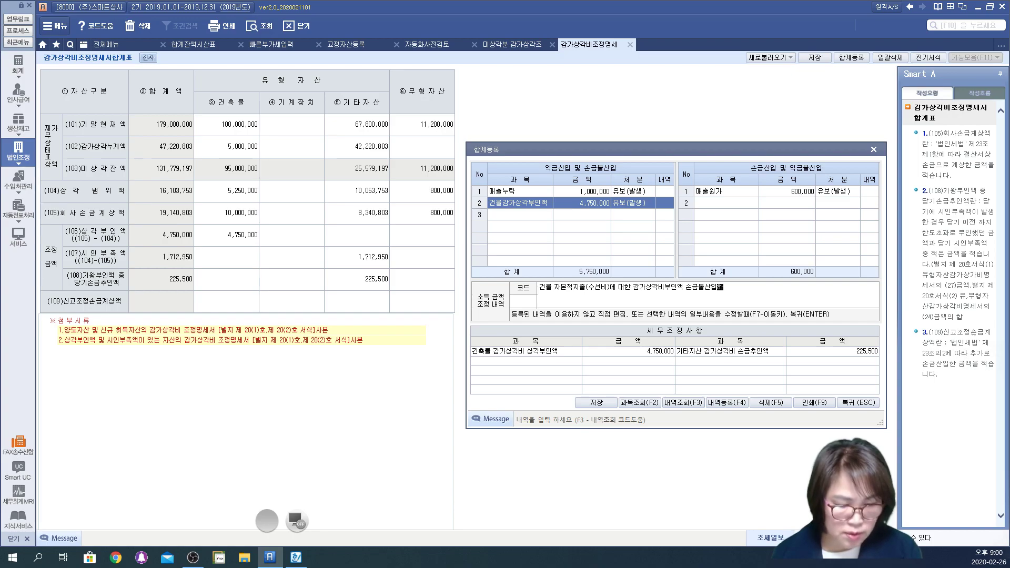
text(처분함)
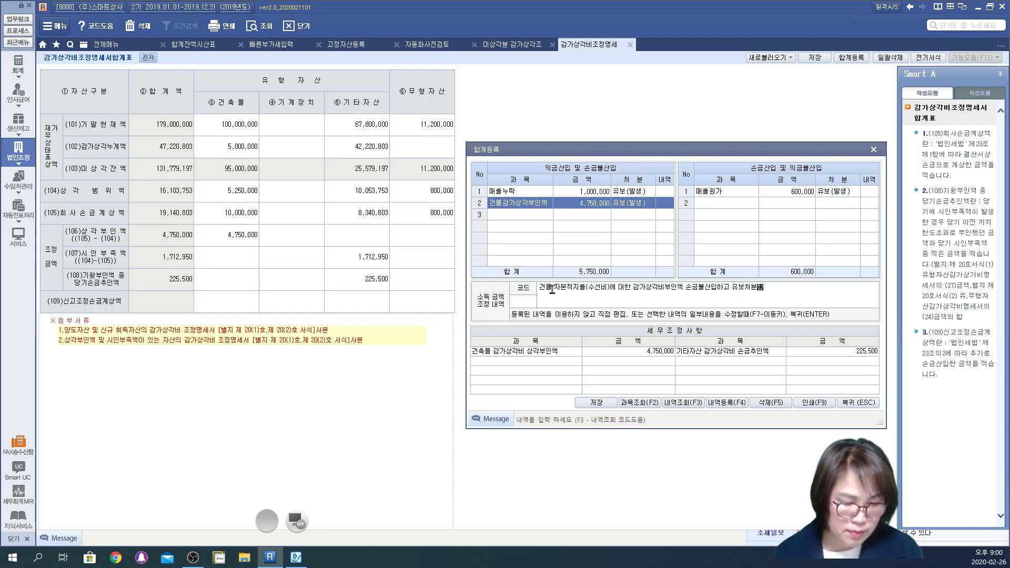
key(Return)
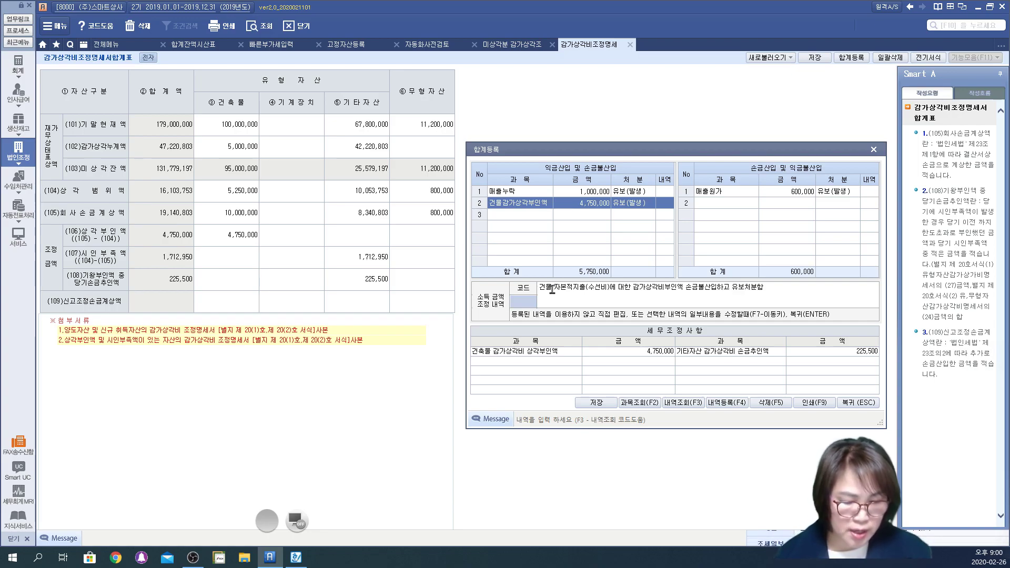
click(532, 215)
click(527, 208)
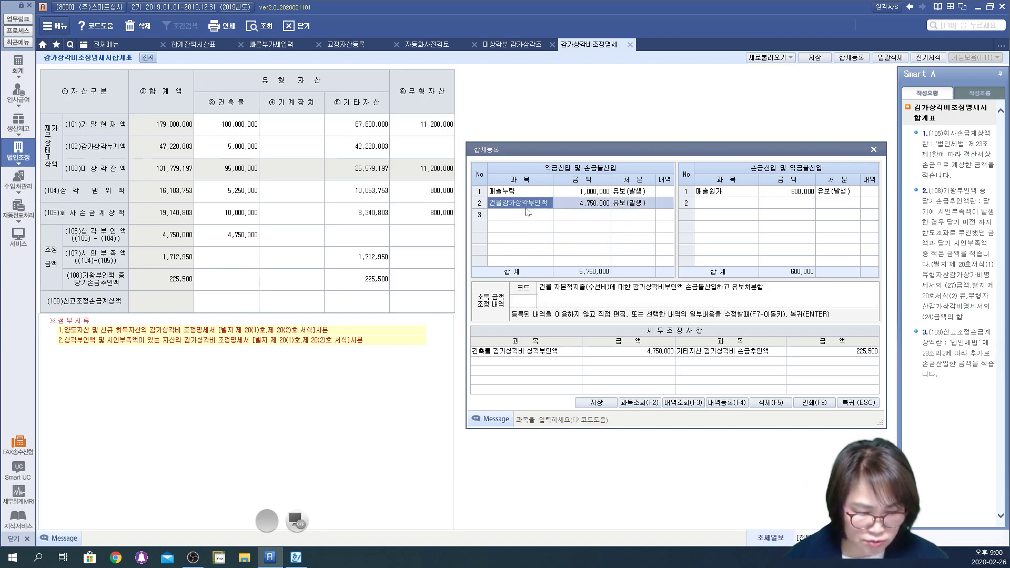
Step: In 합계등록, add 비품감가상각비추인액 with amount 225,500 and disposition 유보(감소) under 손금산입 및 익금불산입
click(725, 206)
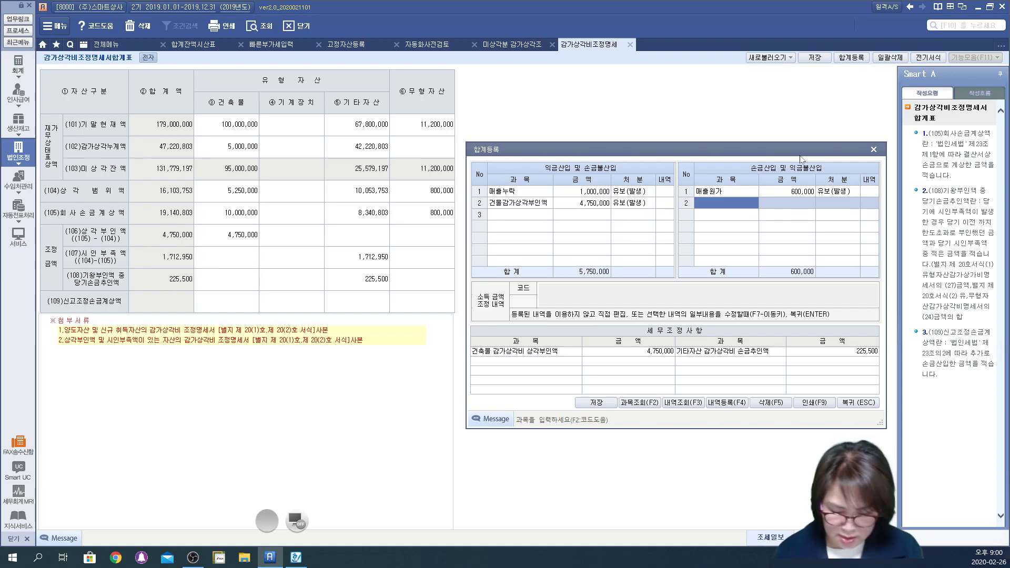
text(ㄱ)
key(BackSpace)
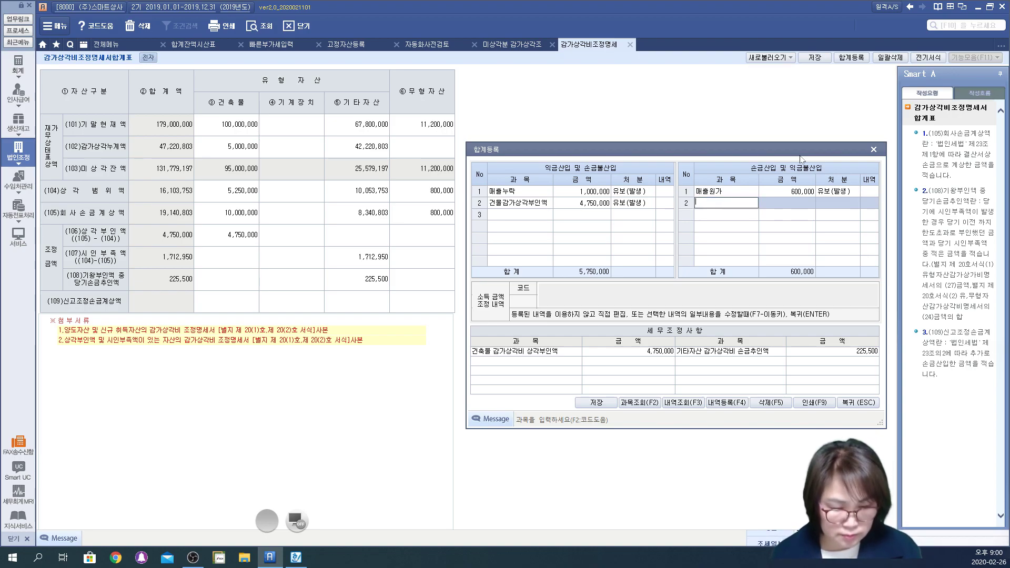
text(비품)
text(가)
text(가상각)
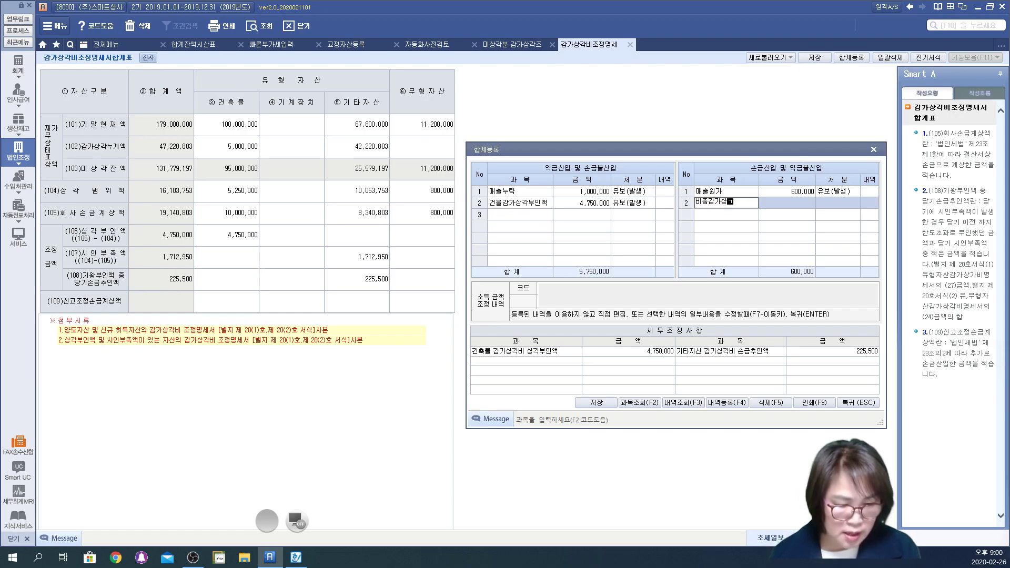
text(비추인액)
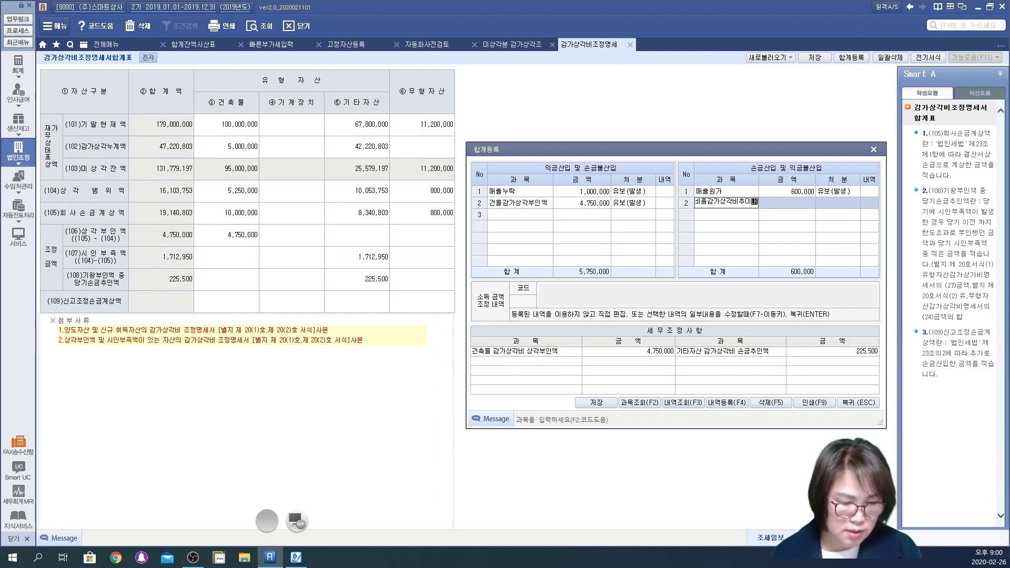
key(Return)
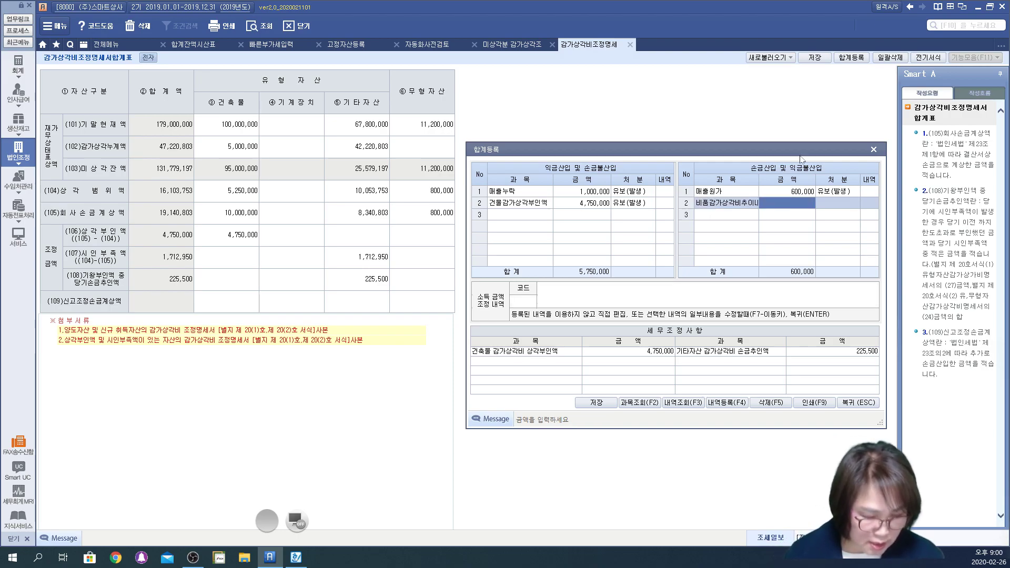
text(22550)
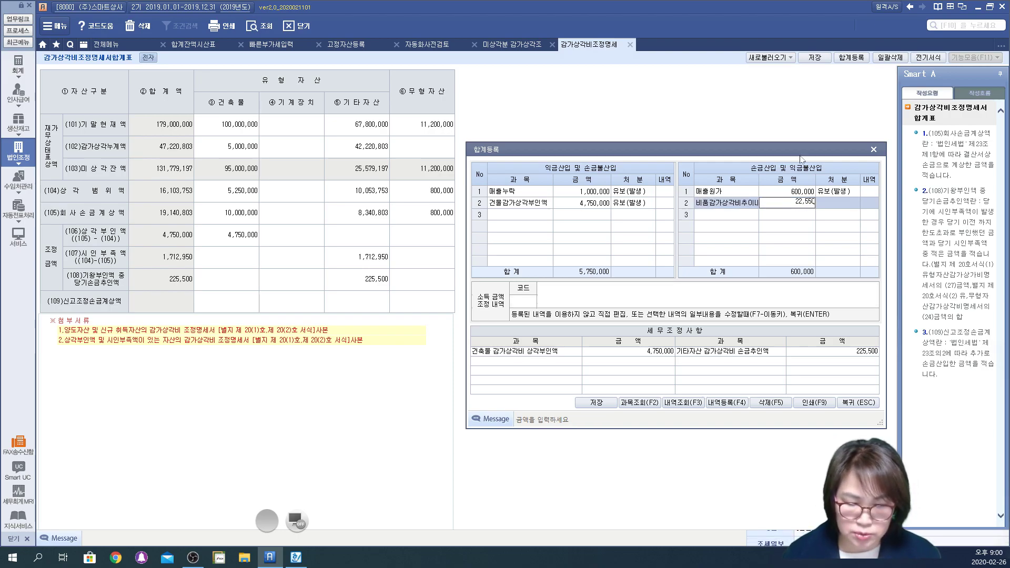
text(0)
key(Return)
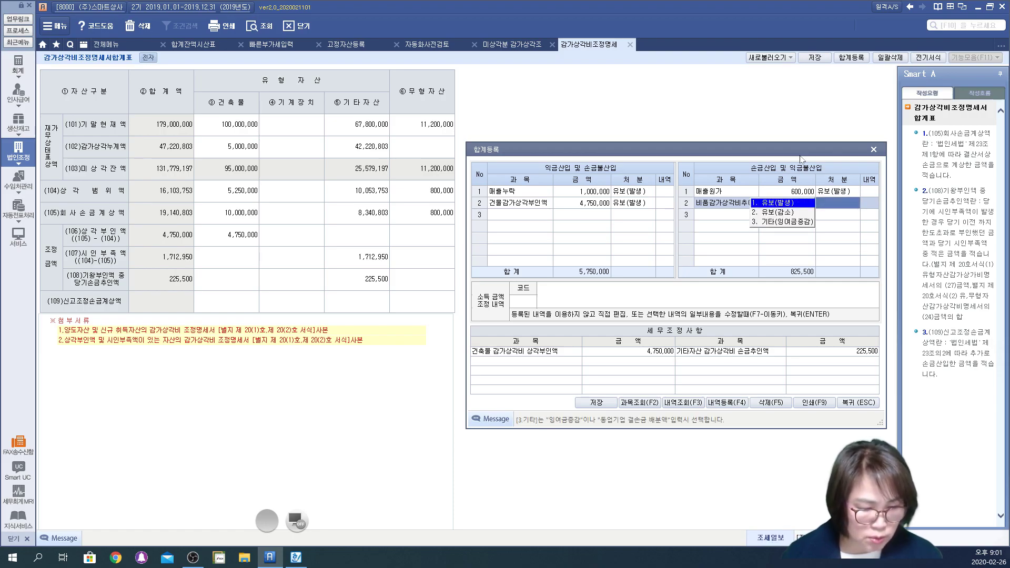
key(2)
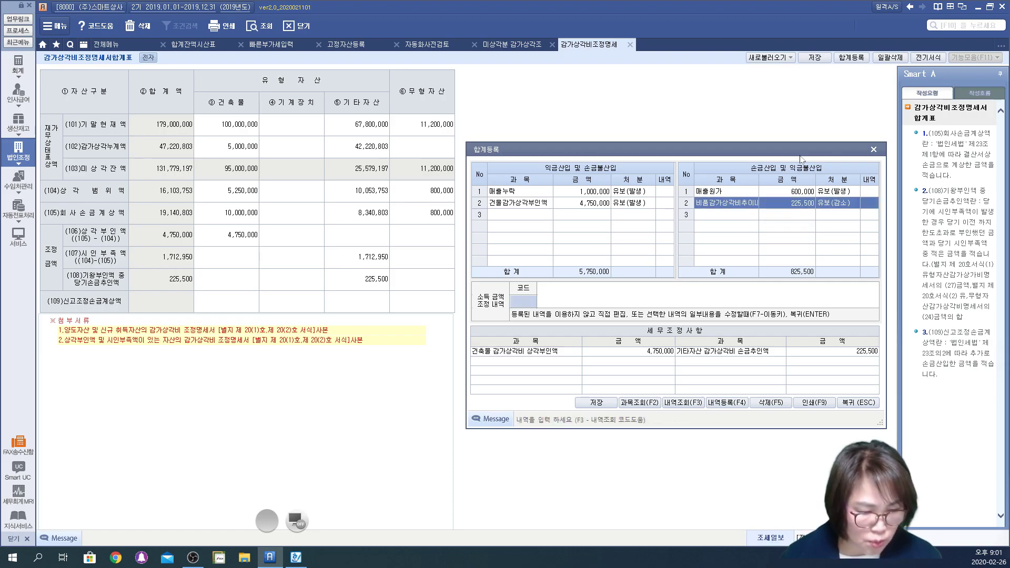
Step: Enter the 소득금액 조정내역 of 비품감가상각비추인액 as "비품 전기 감가상각부인액 중 당기 손금산입하고 유보처분함" and close 합계등록
click(561, 300)
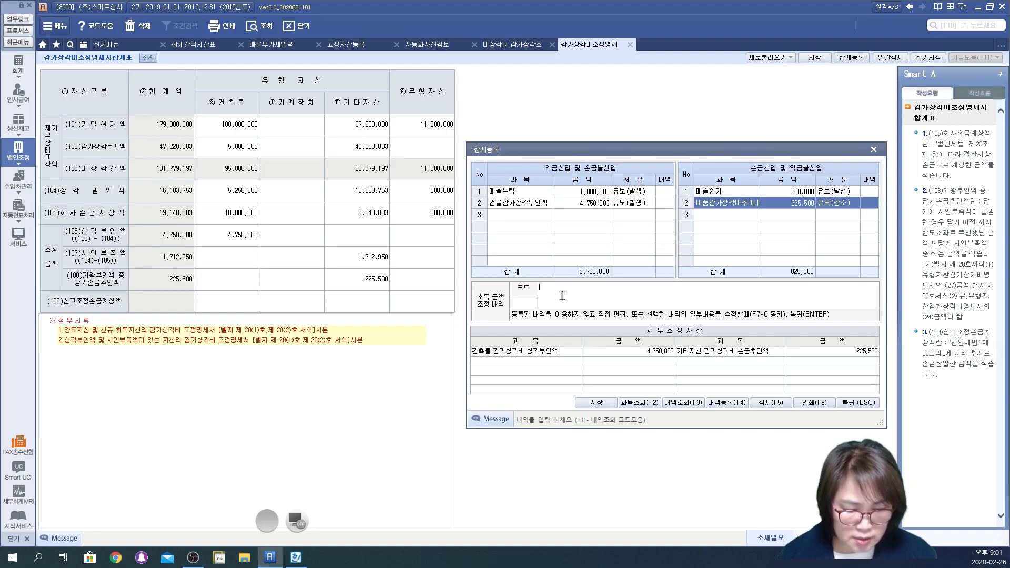
text(비품)
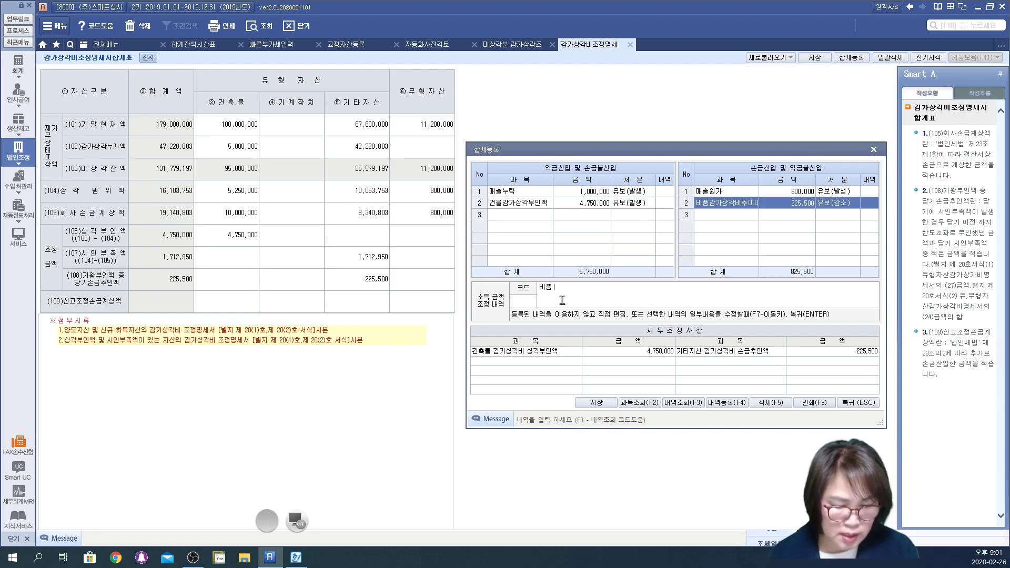
text( 전기ㄷ)
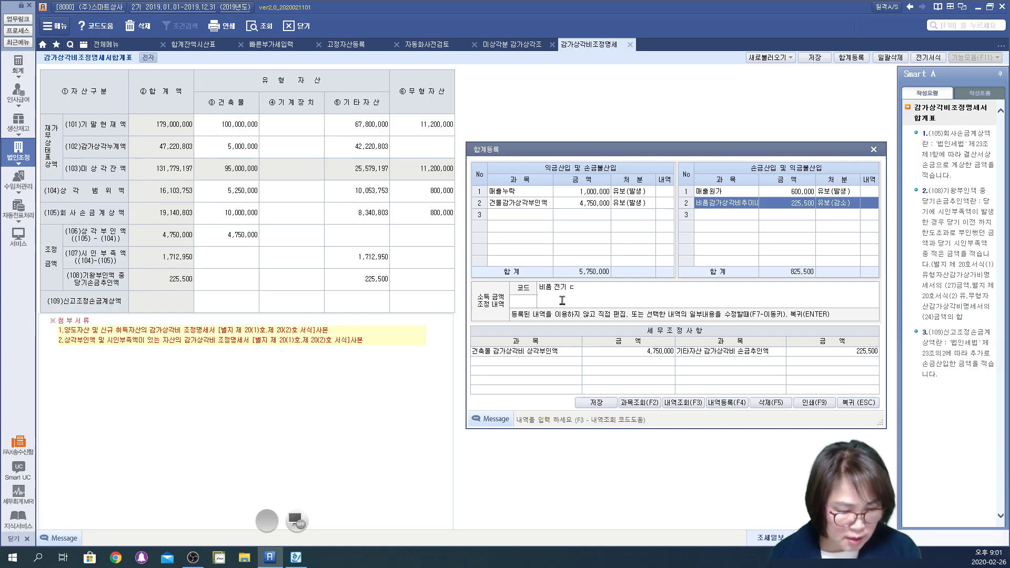
text(감가상각)
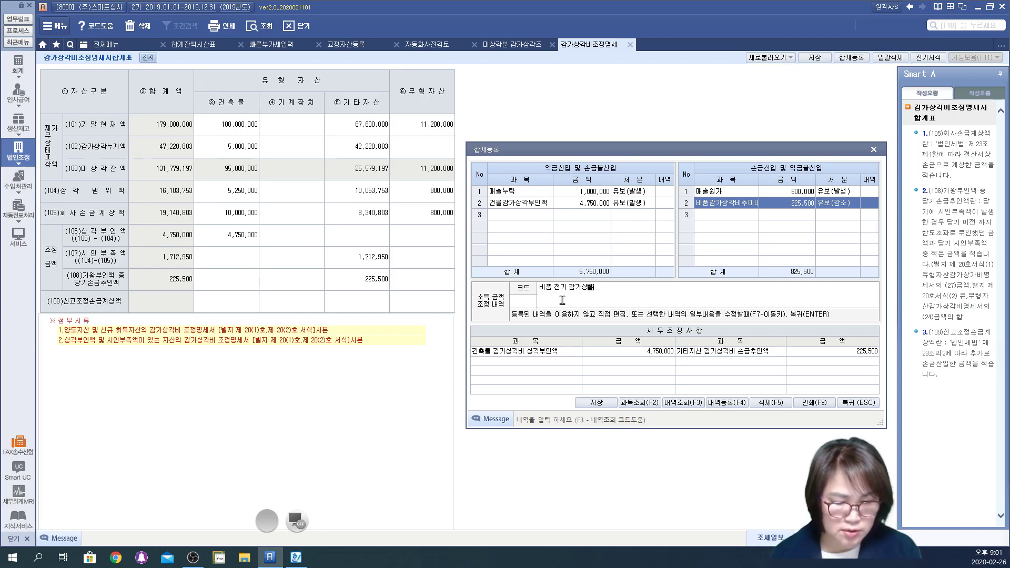
text( 손)
key(BackSpace)
key(BackSpace)
text(부인액)
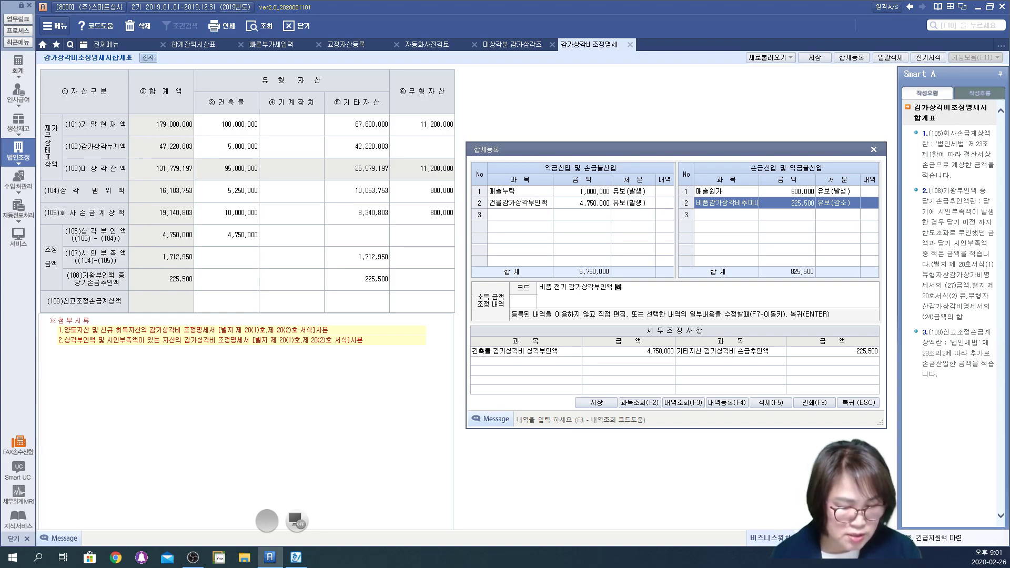
text( 중 )
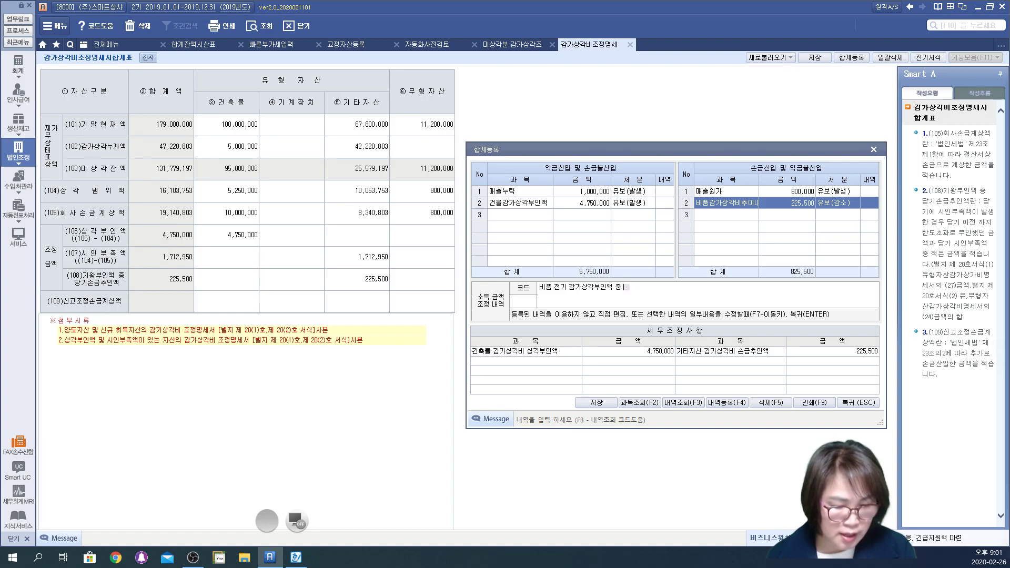
text(당기)
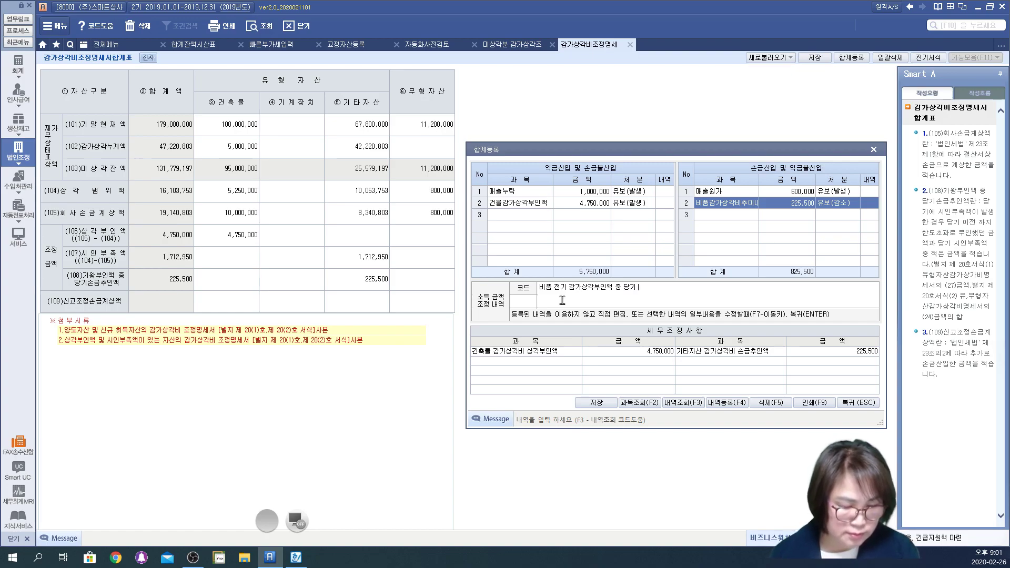
text( 손금산)
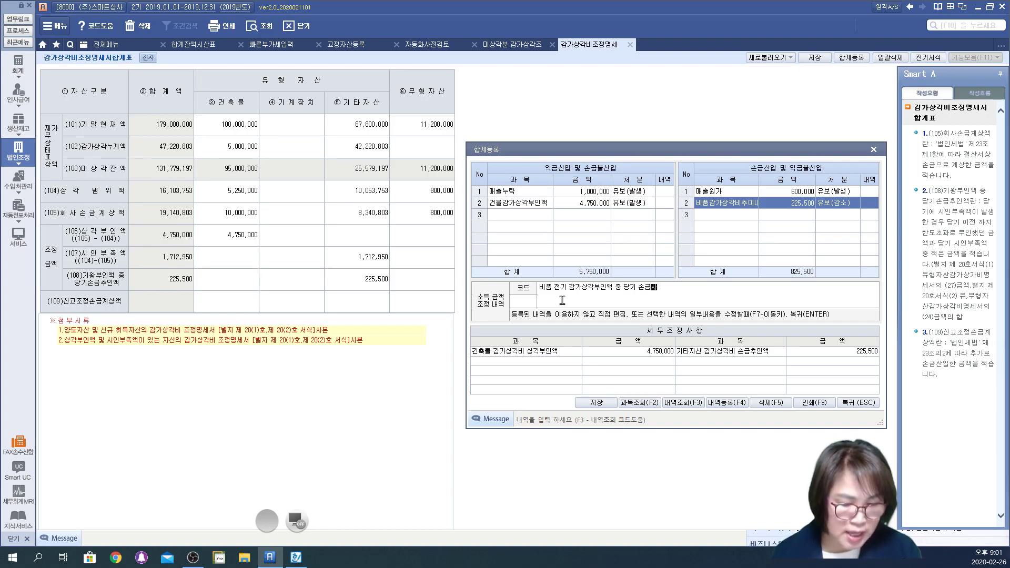
text(입하고 유보처)
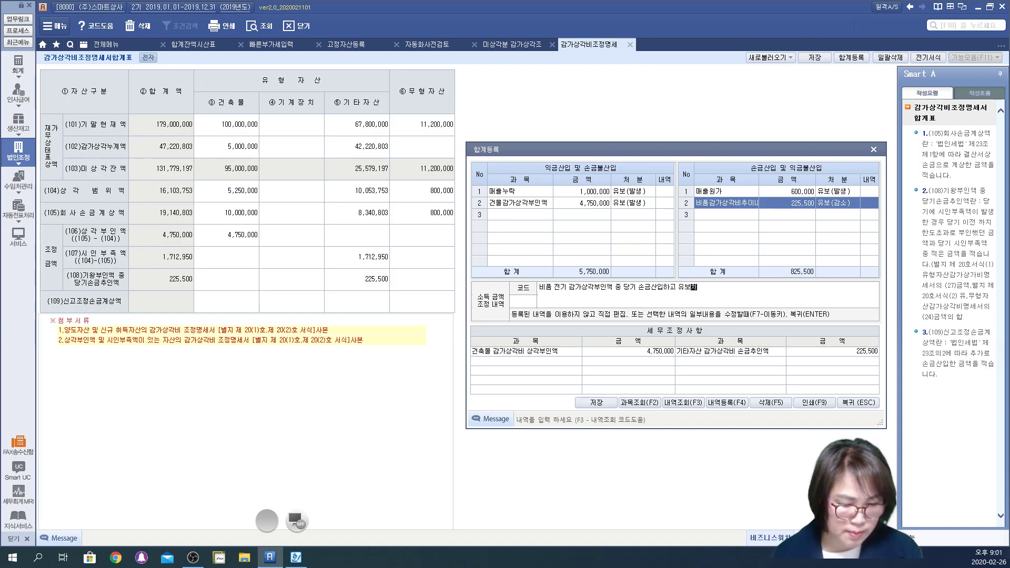
text(분함)
key(Return)
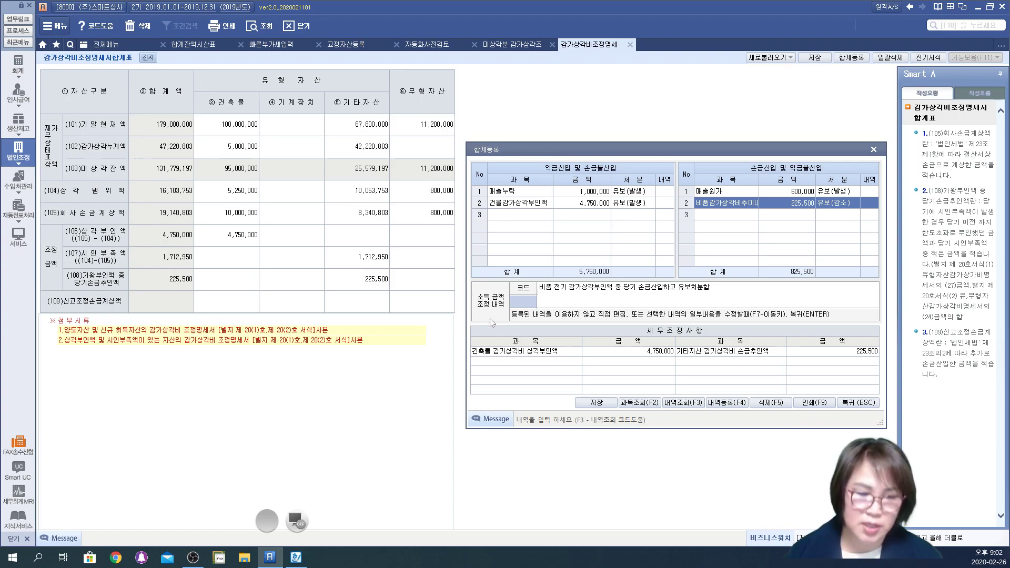
click(873, 150)
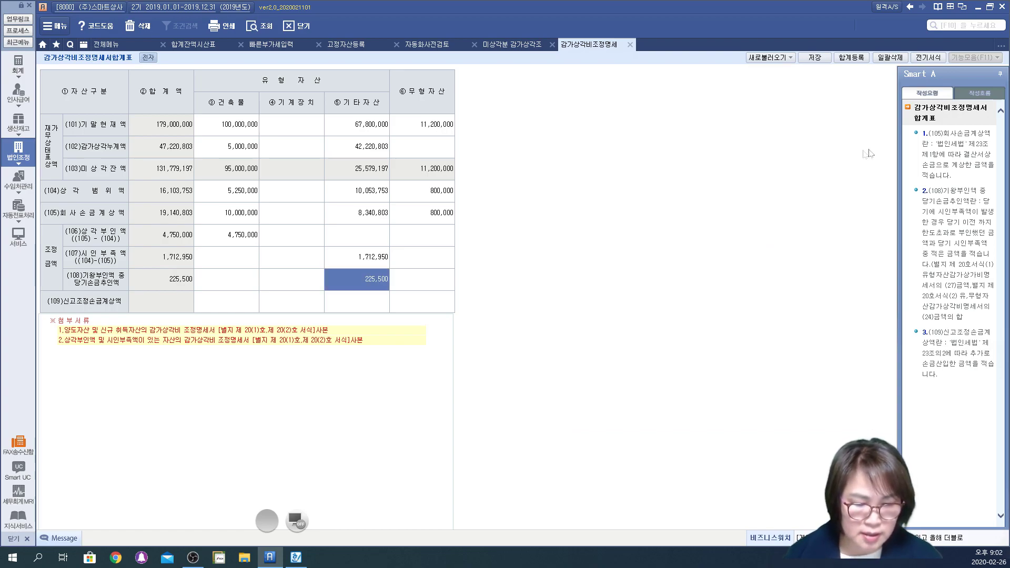
Step: In 미상각분 감가상각조정명세, examine the assets' 업종 cells and view the 업종 코드도움 list for 포장기
click(494, 46)
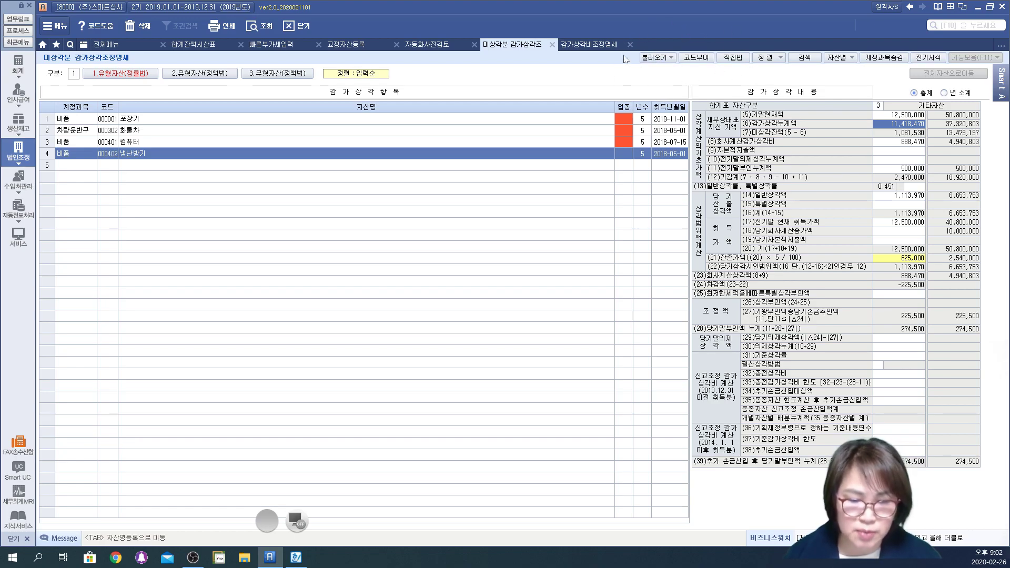
click(578, 46)
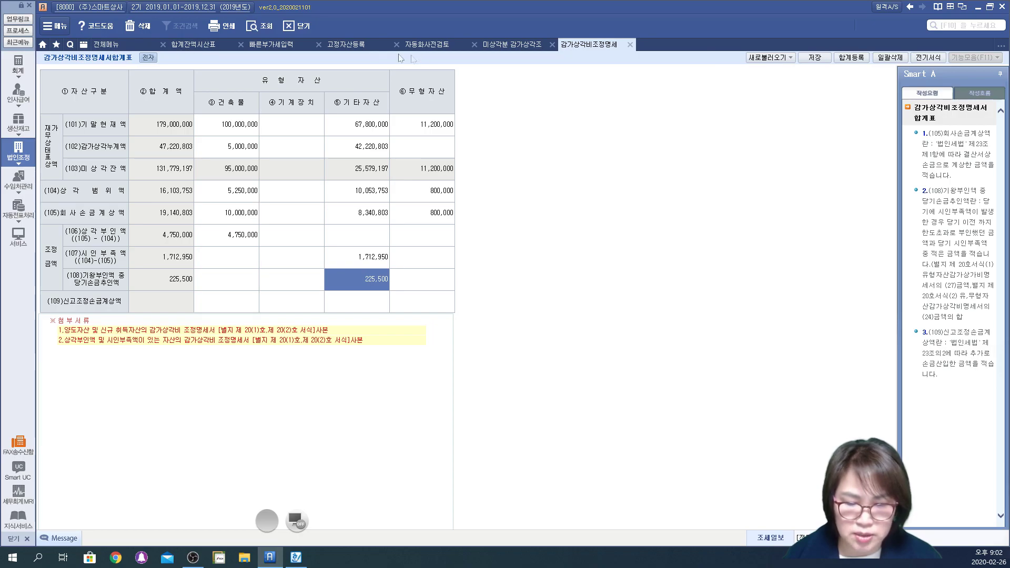
click(497, 46)
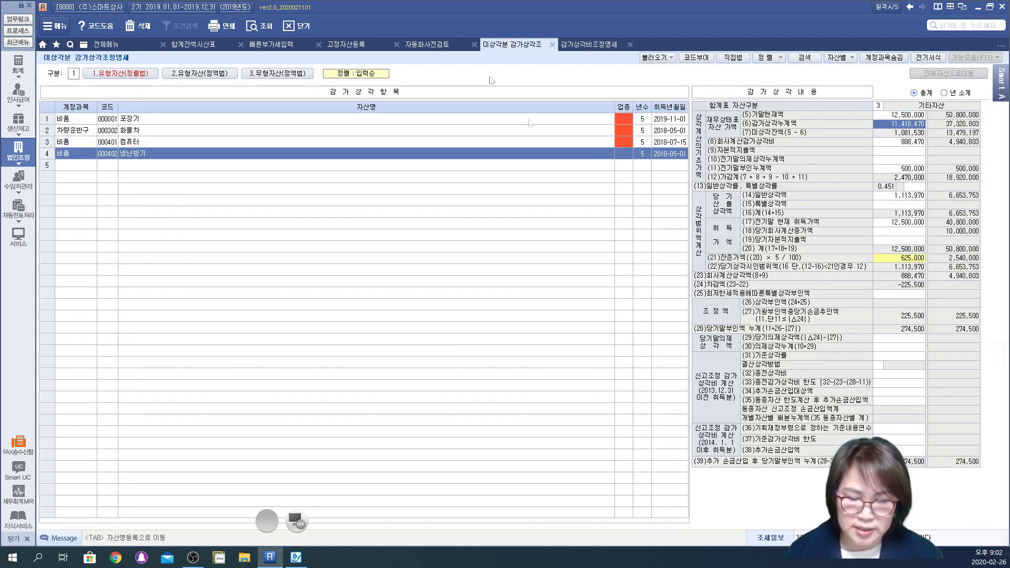
click(568, 121)
click(622, 118)
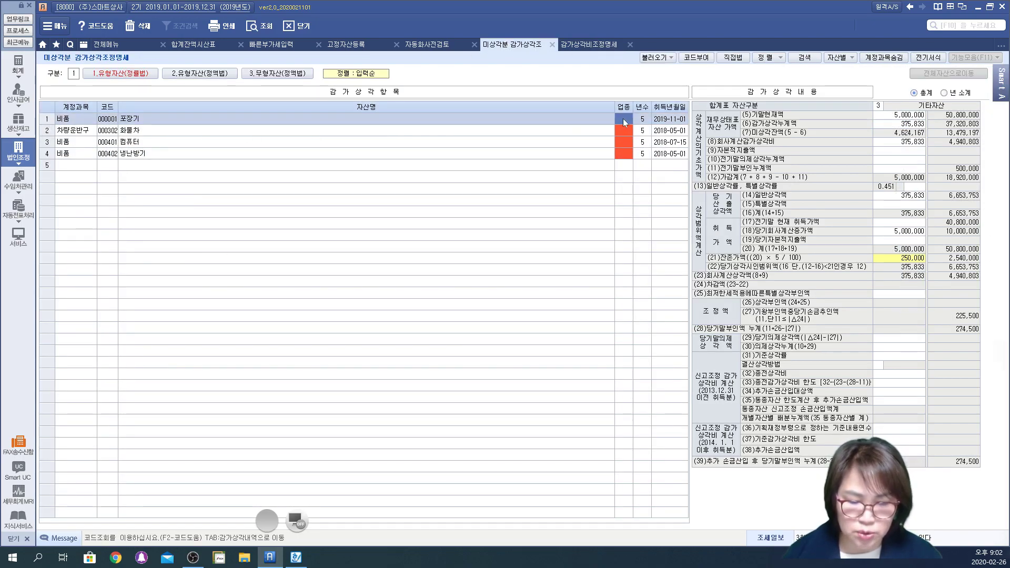
click(626, 130)
click(623, 142)
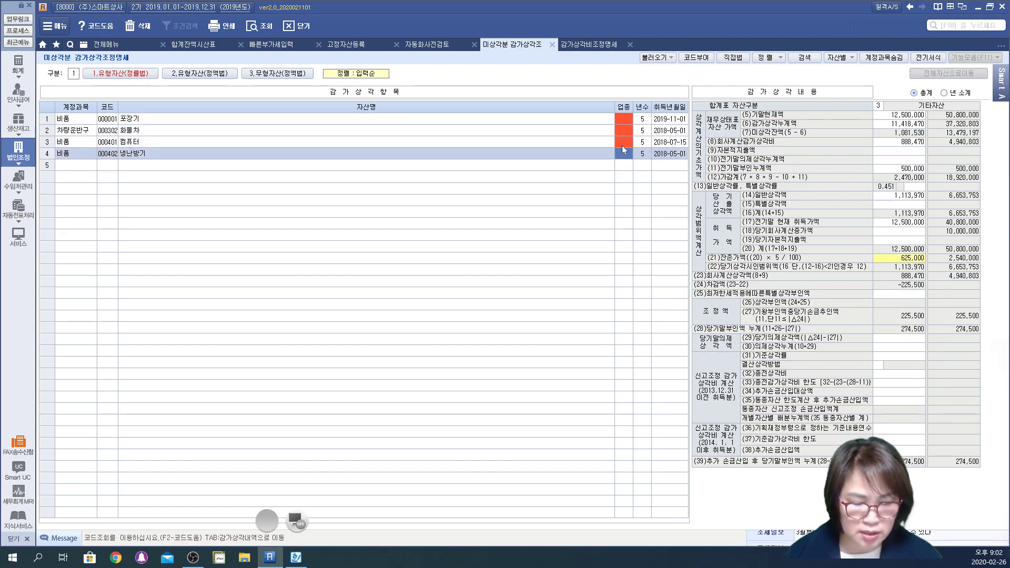
click(622, 120)
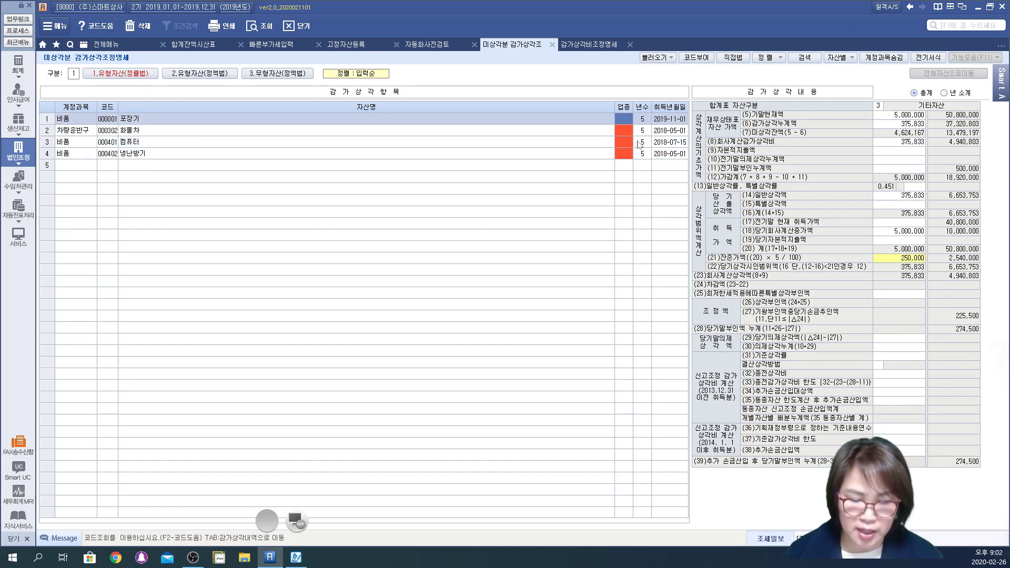
key(F2)
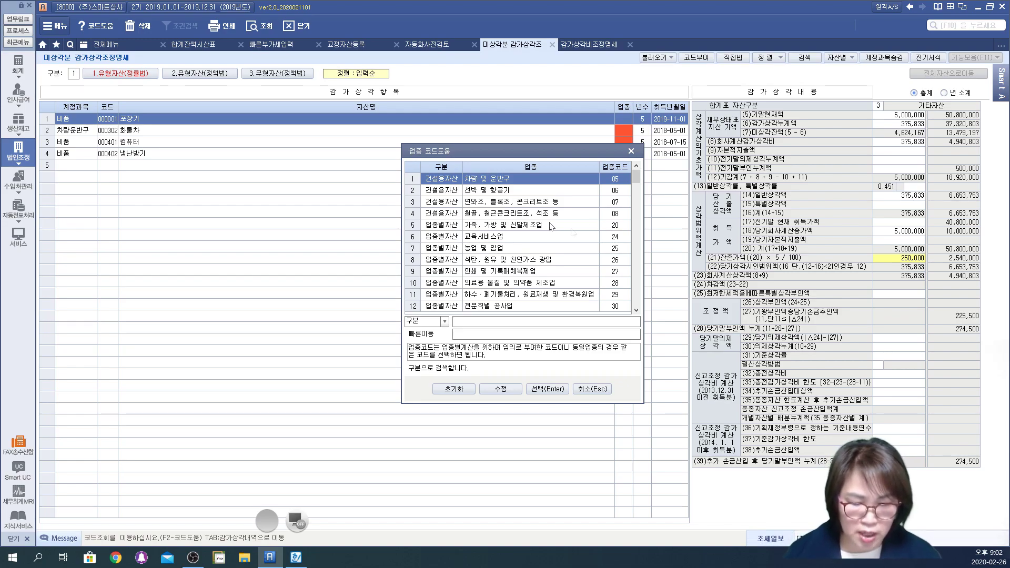
click(631, 151)
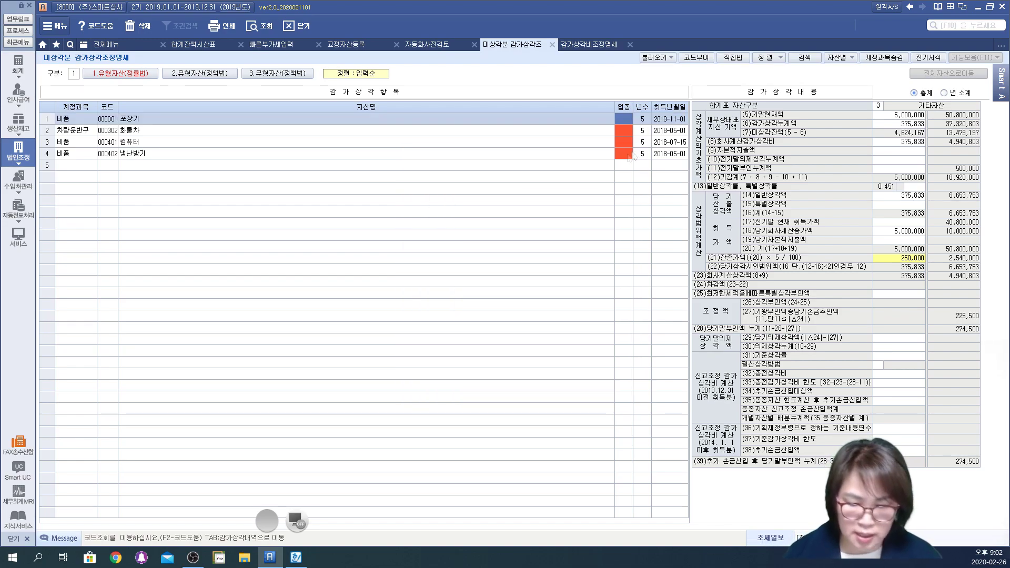
Step: In 고정자산등록, view the 추가사항 of 냉난방기 and look through the code list for its 업종
click(343, 45)
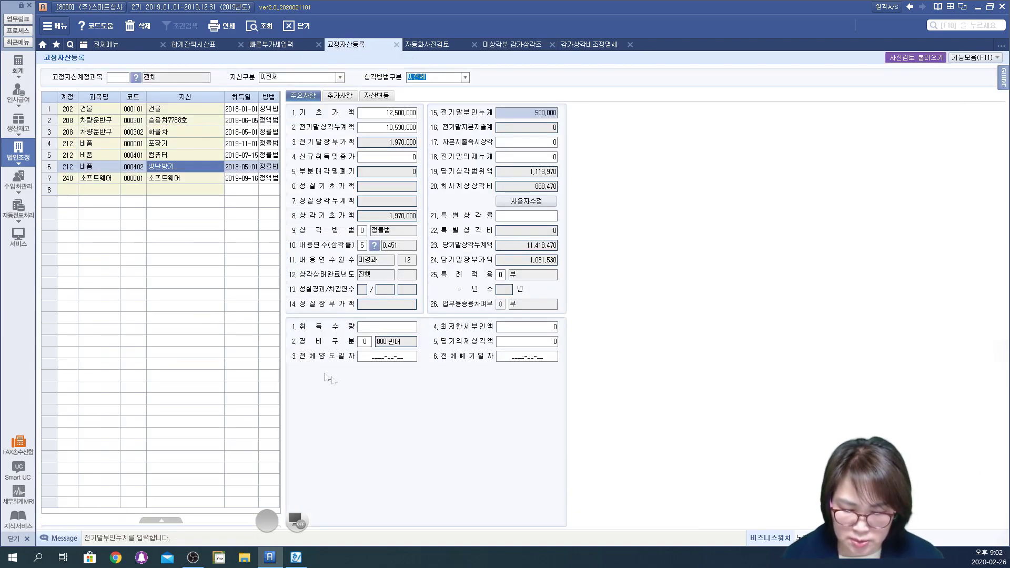
click(338, 96)
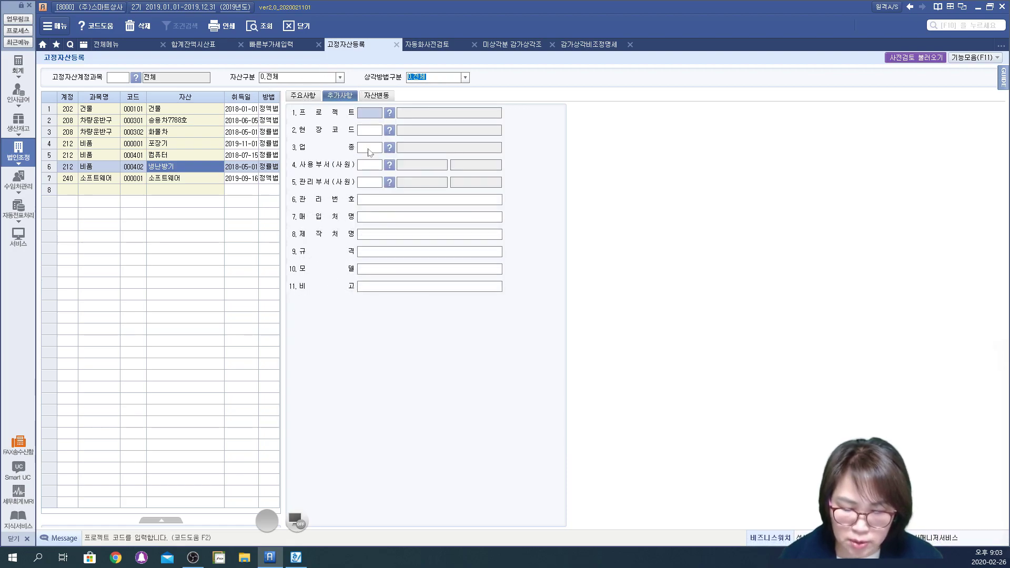
click(370, 149)
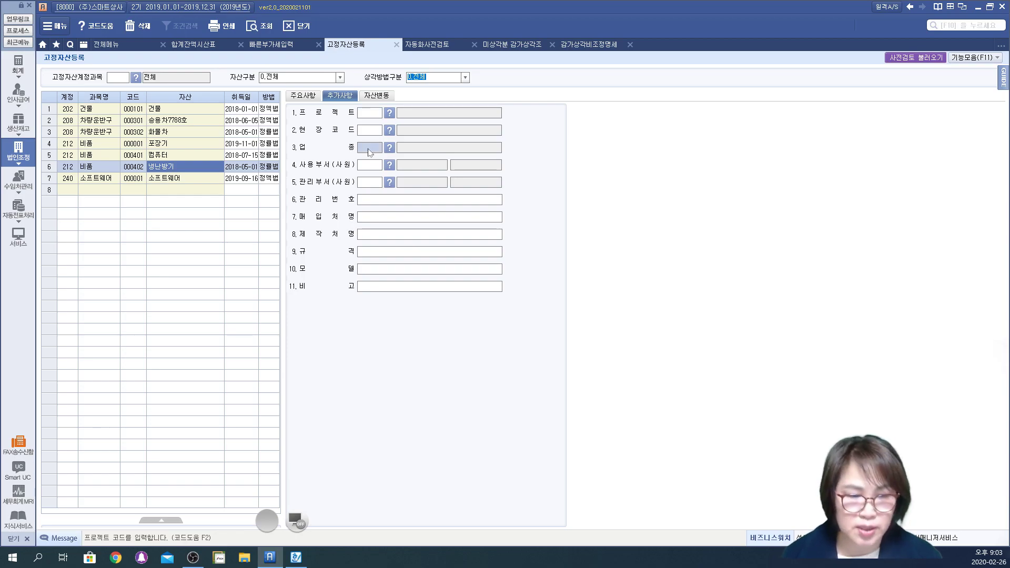
key(F2)
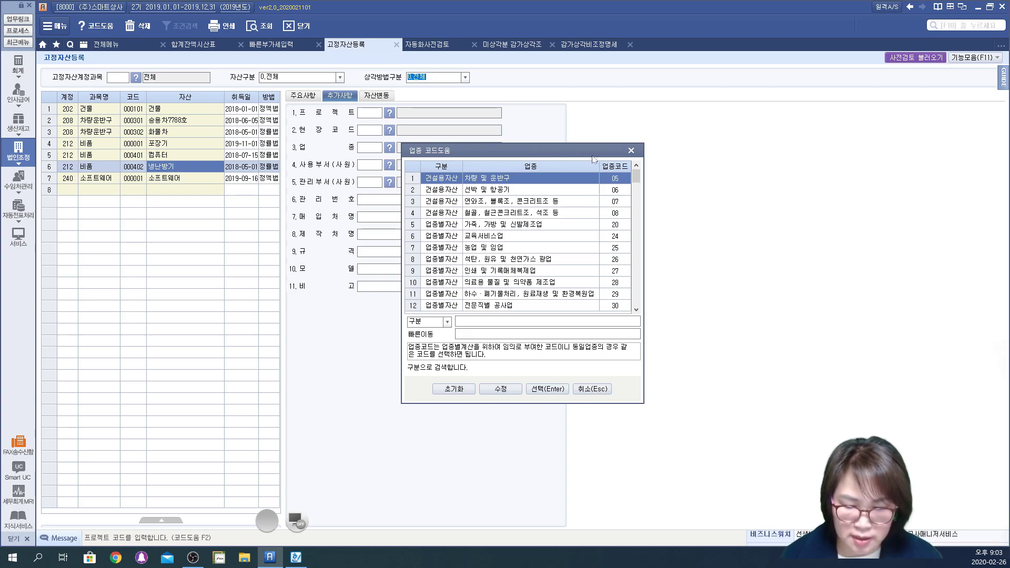
click(631, 152)
Step: Return to the 주요사항 of 냉난방기 and review the 내용연수 reference table by industry
click(298, 96)
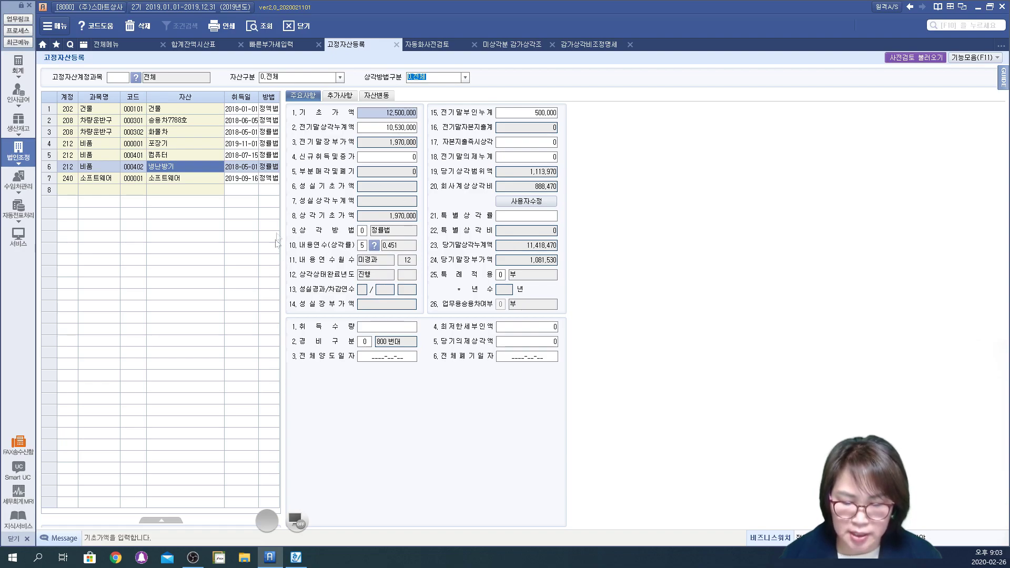
click(375, 245)
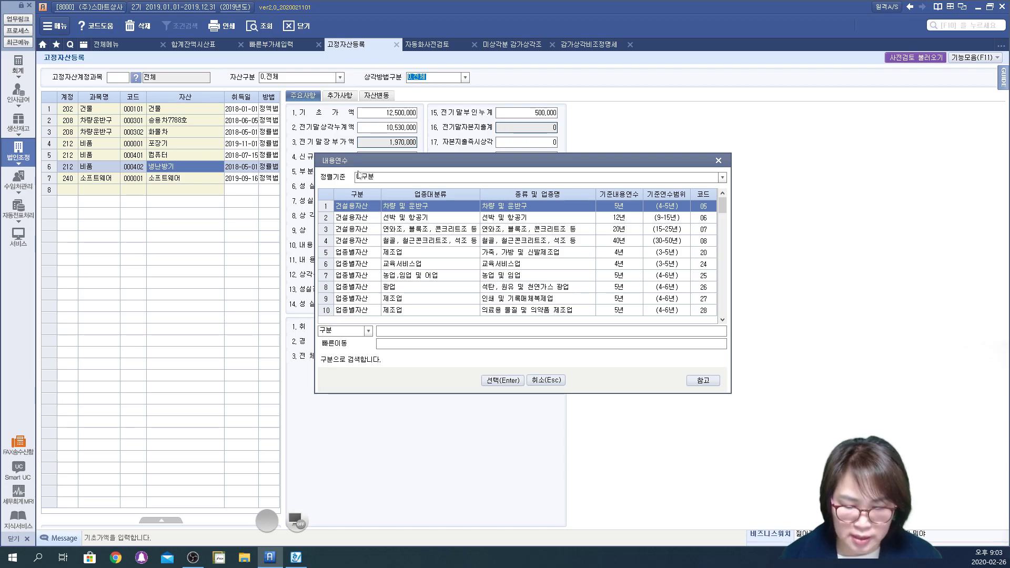
click(409, 213)
click(407, 210)
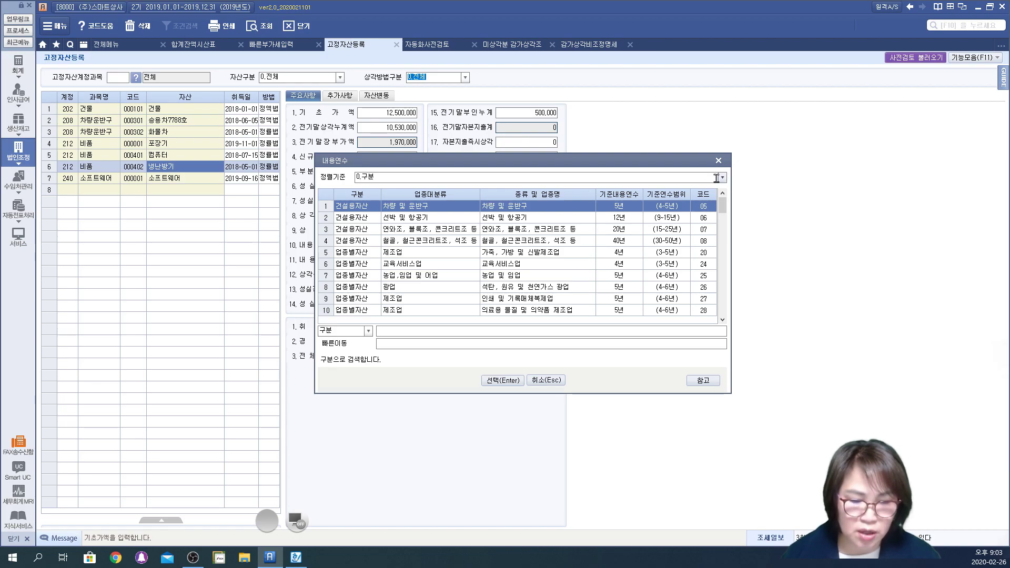
click(719, 161)
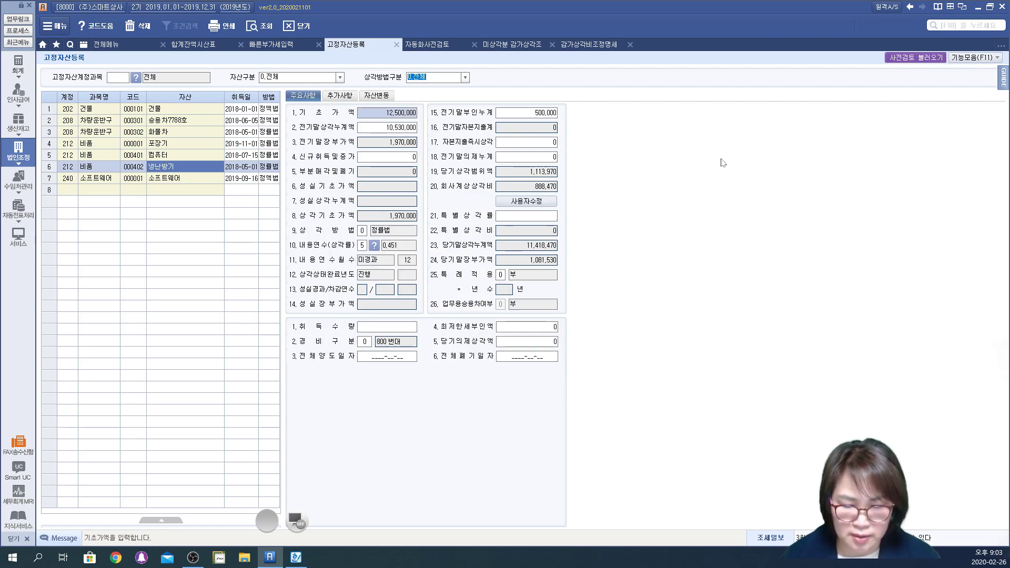
Step: In the 추가사항 of 냉난방기, set 업종 to code 05 (차량 및 운반구)
click(348, 96)
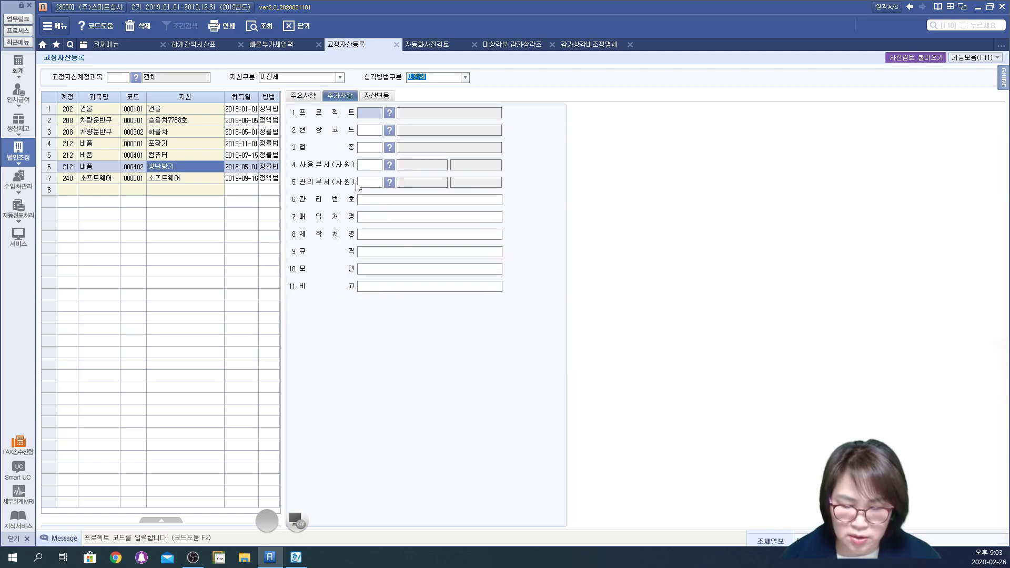
click(370, 149)
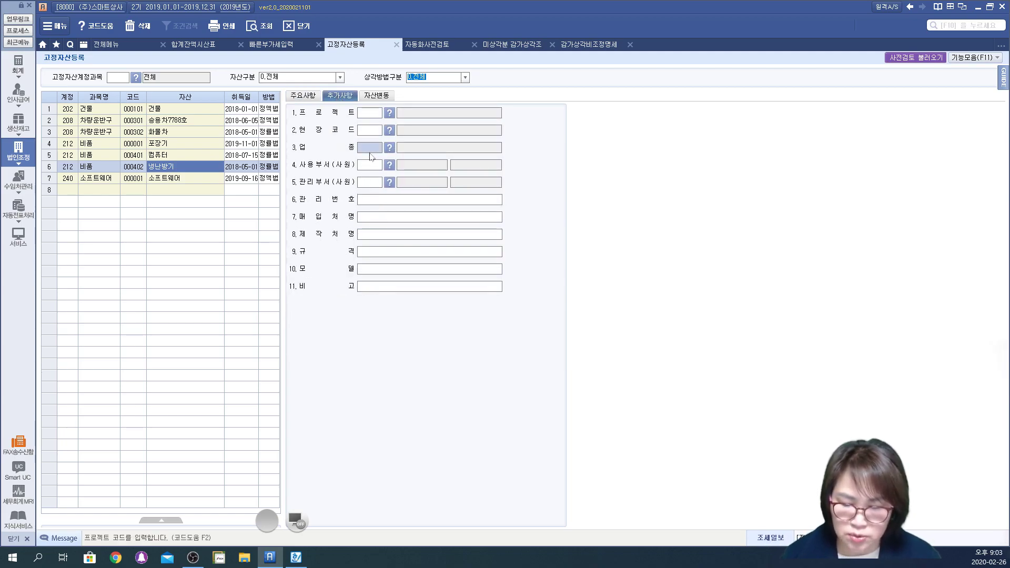
key(F2)
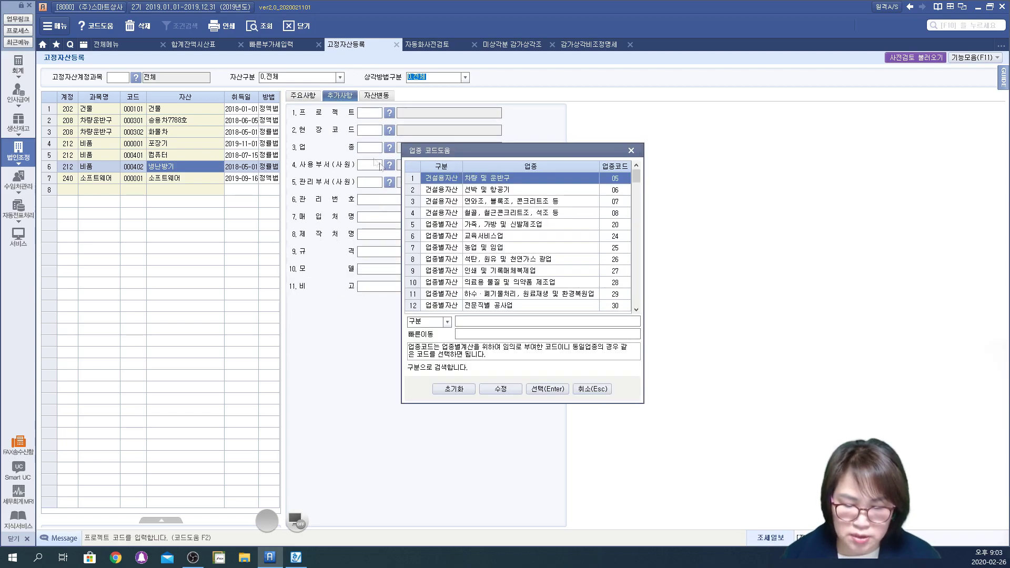
click(539, 392)
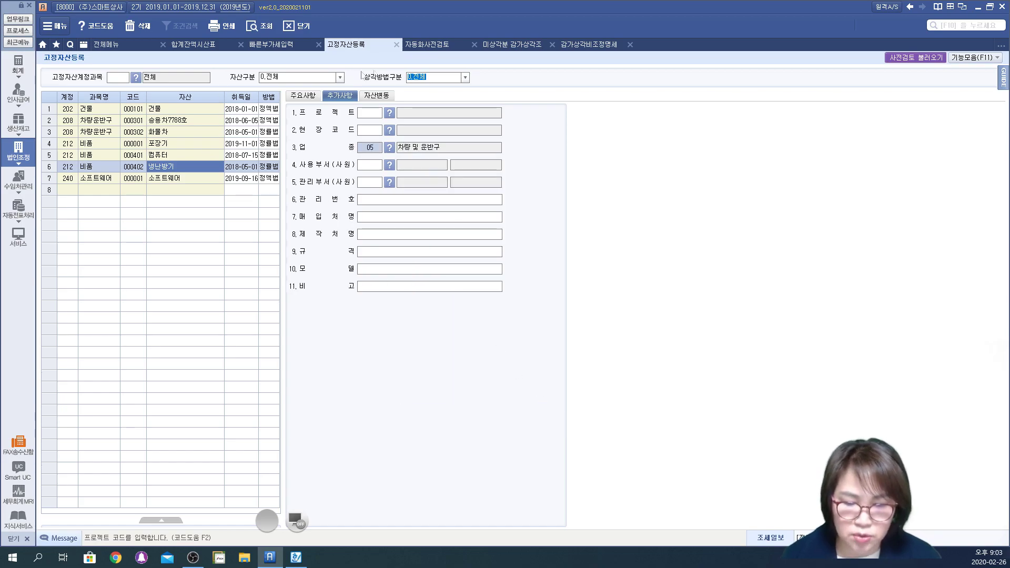
Step: In 미상각분 감가상각조정명세, reload all the depreciation data with 전체불러오기 and check the 업종 of 냉난방기
click(511, 48)
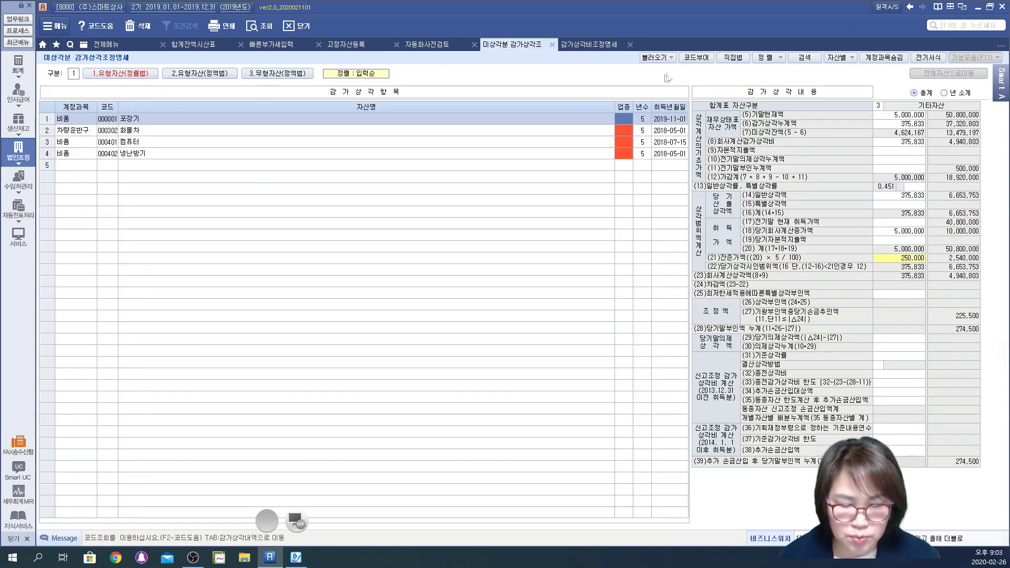
click(673, 59)
click(599, 93)
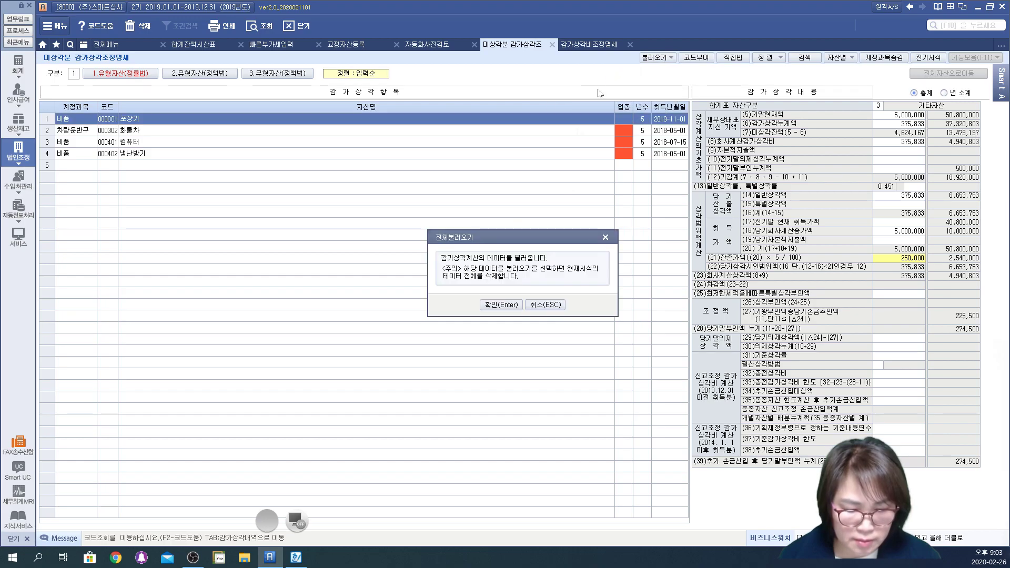
click(501, 305)
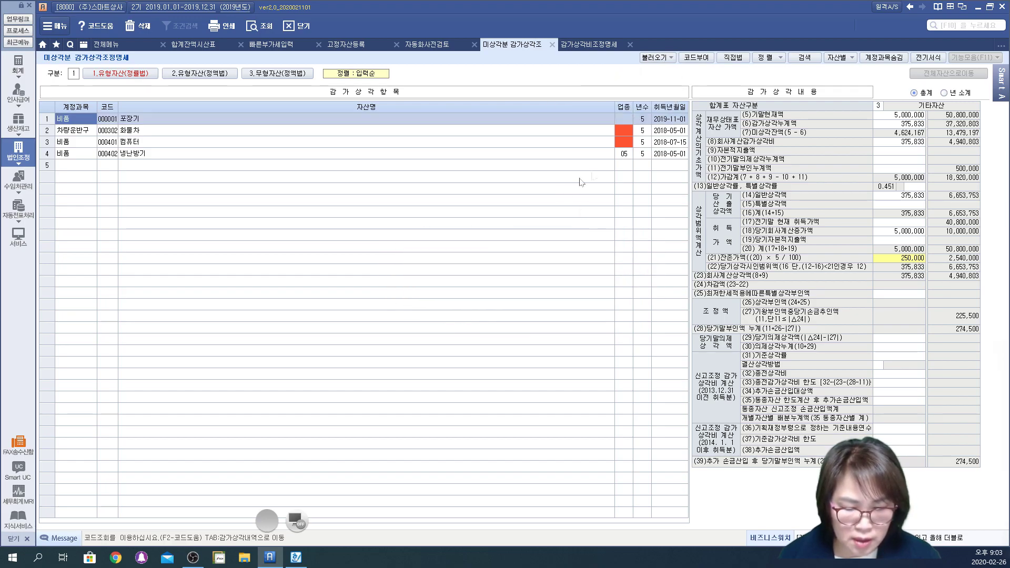
click(625, 156)
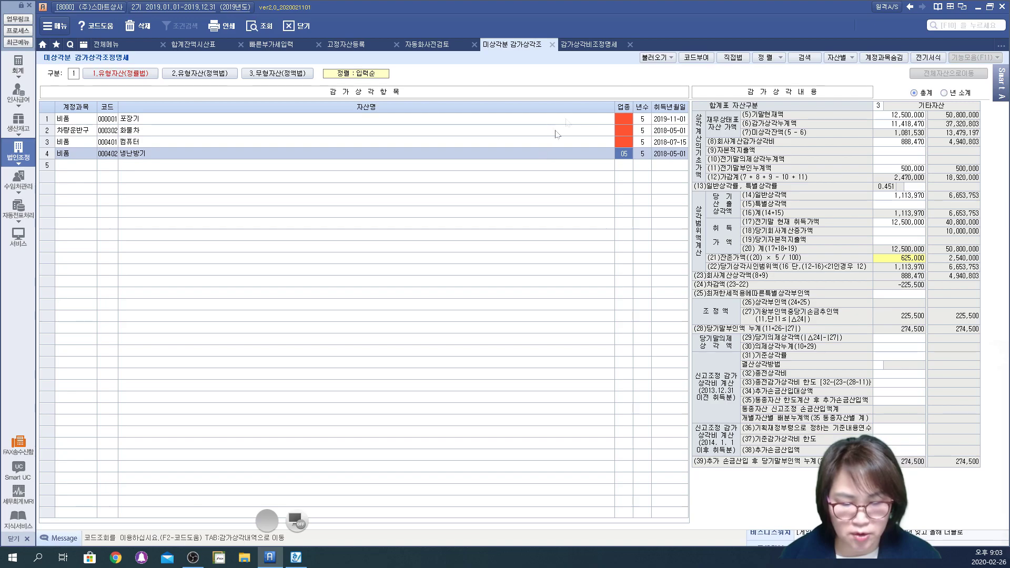
Step: Set the 업종 of 포장기, 화물차 and 컴퓨터 to code 05 (차량 및 운반구) in the adjustment statement
click(625, 118)
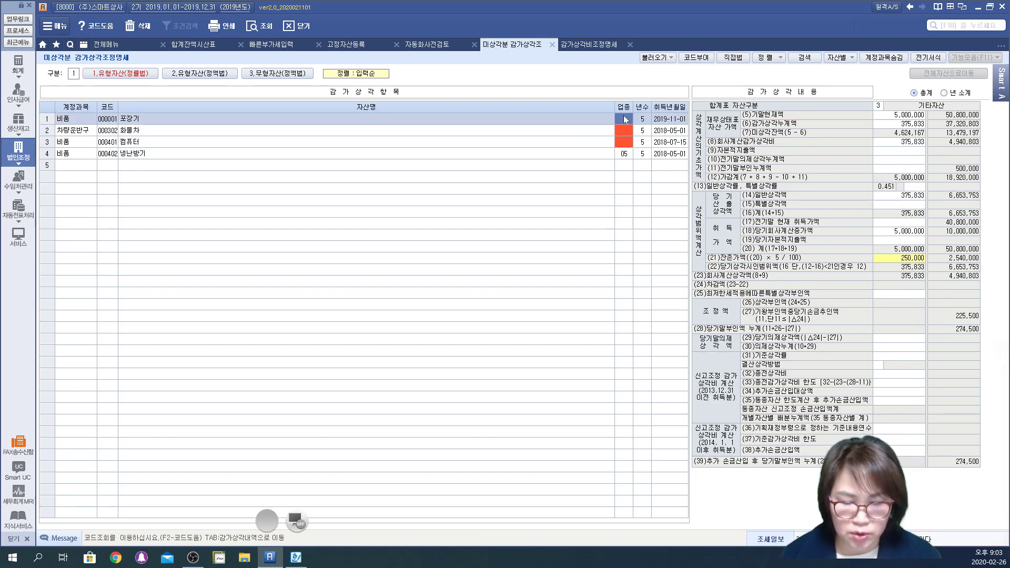
key(F2)
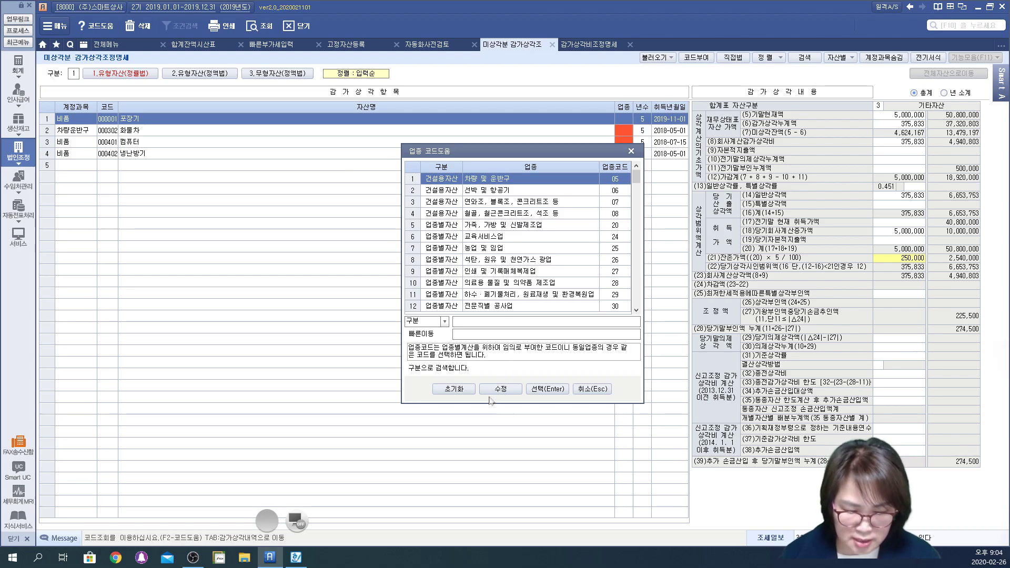
click(548, 388)
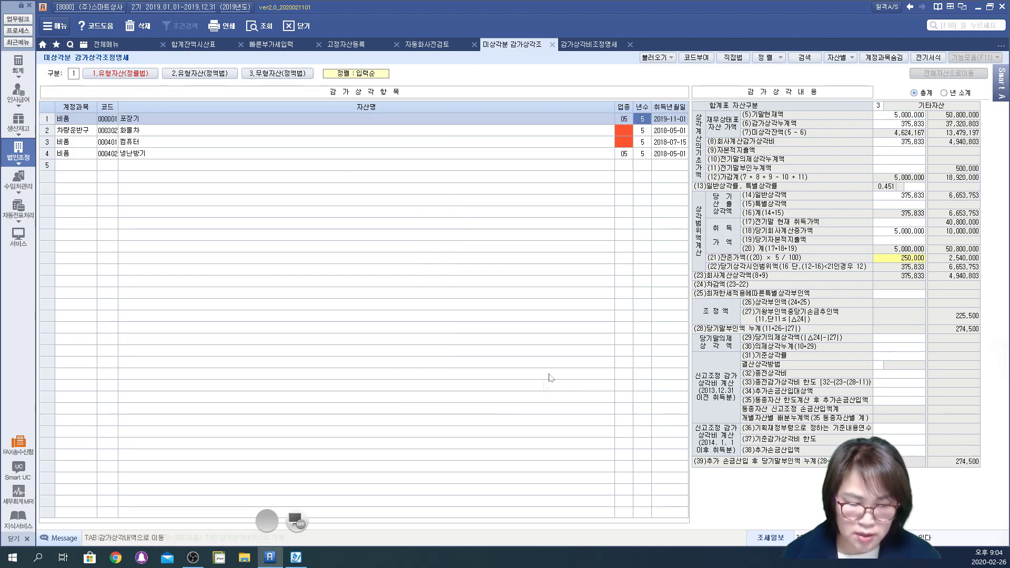
click(624, 137)
key(F2)
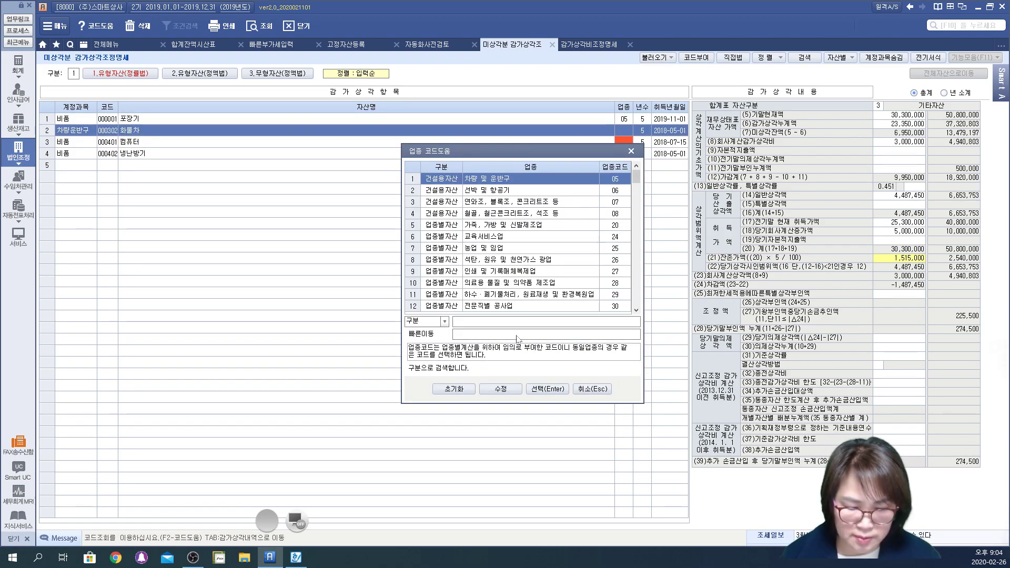
click(529, 390)
click(624, 142)
key(F2)
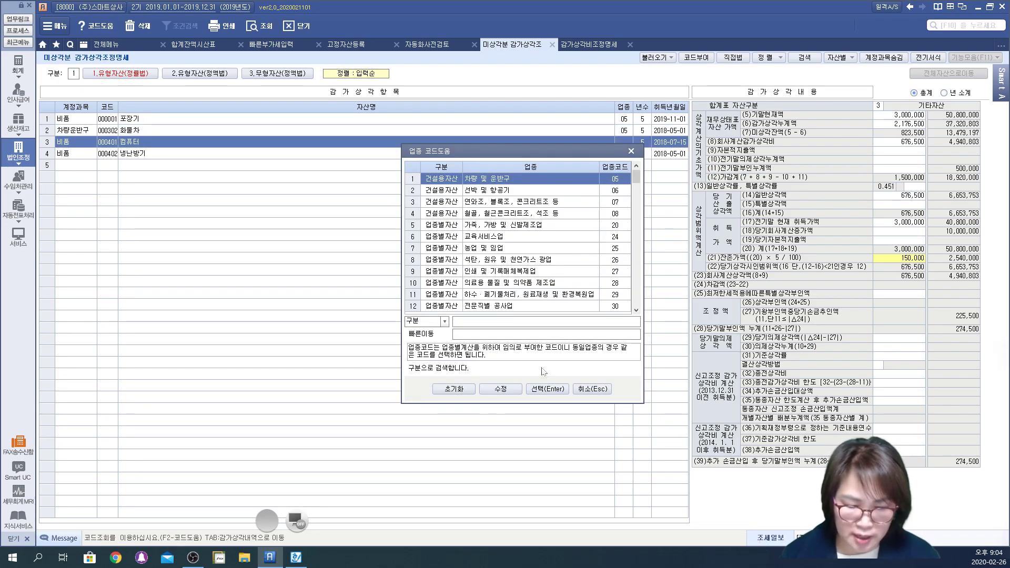
click(547, 389)
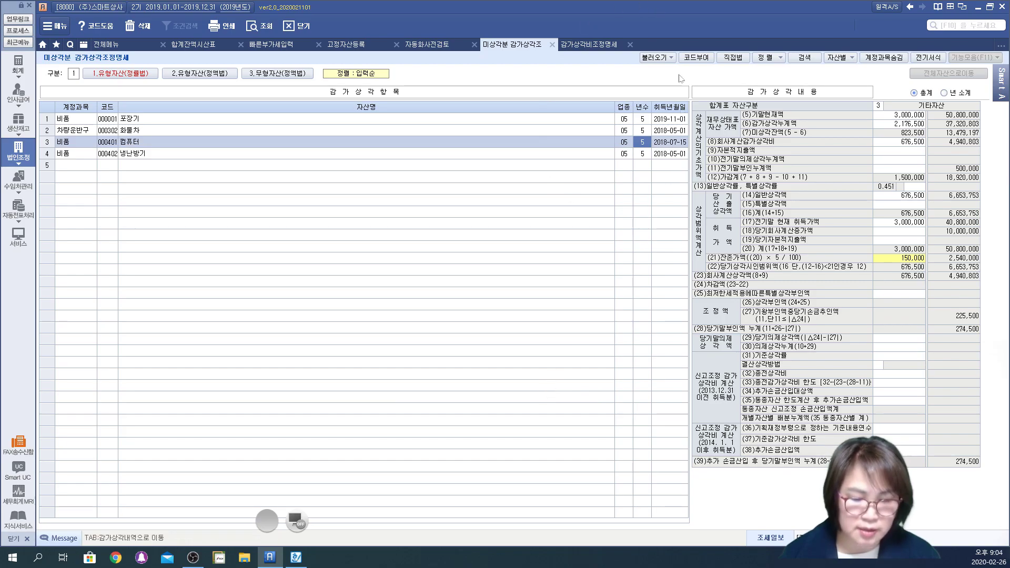